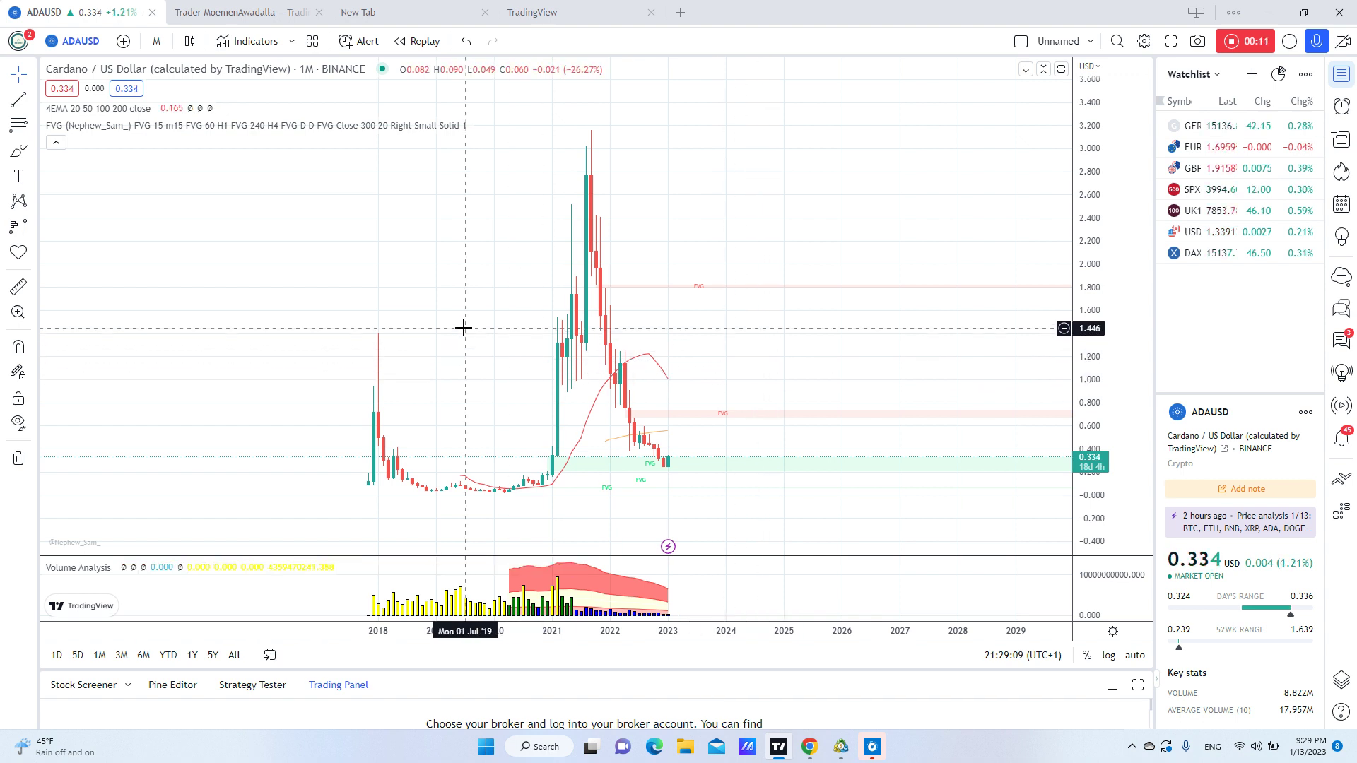
Switch the ADAUSD chart from the monthly view to the 1 day interval
{"action": "left_click_drag", "start_coordinate": [490, 333], "coordinate": [469, 331]}
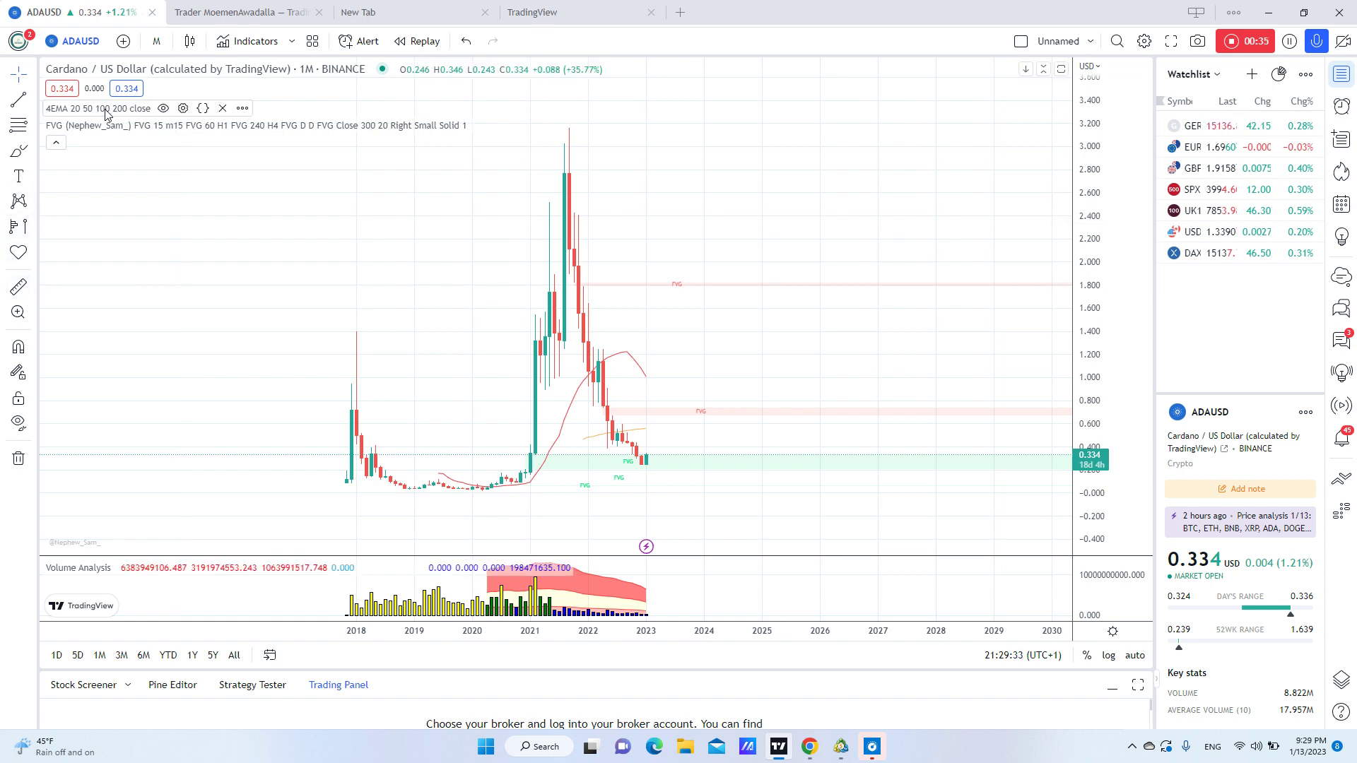
{"action": "left_click", "coordinate": [156, 43]}
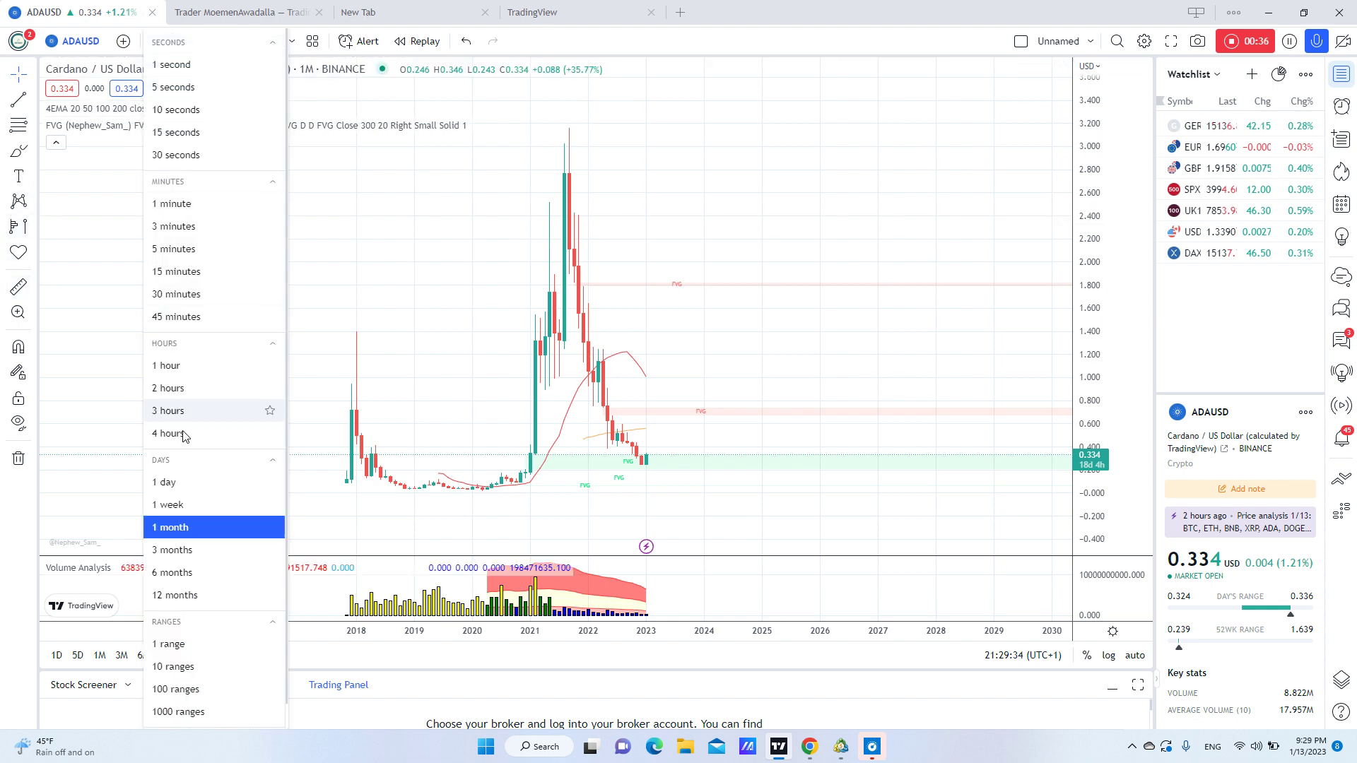
{"action": "left_click", "coordinate": [177, 486]}
Remove the FVG indicator from the daily chart and reset the chart view
{"action": "right_click", "coordinate": [563, 369]}
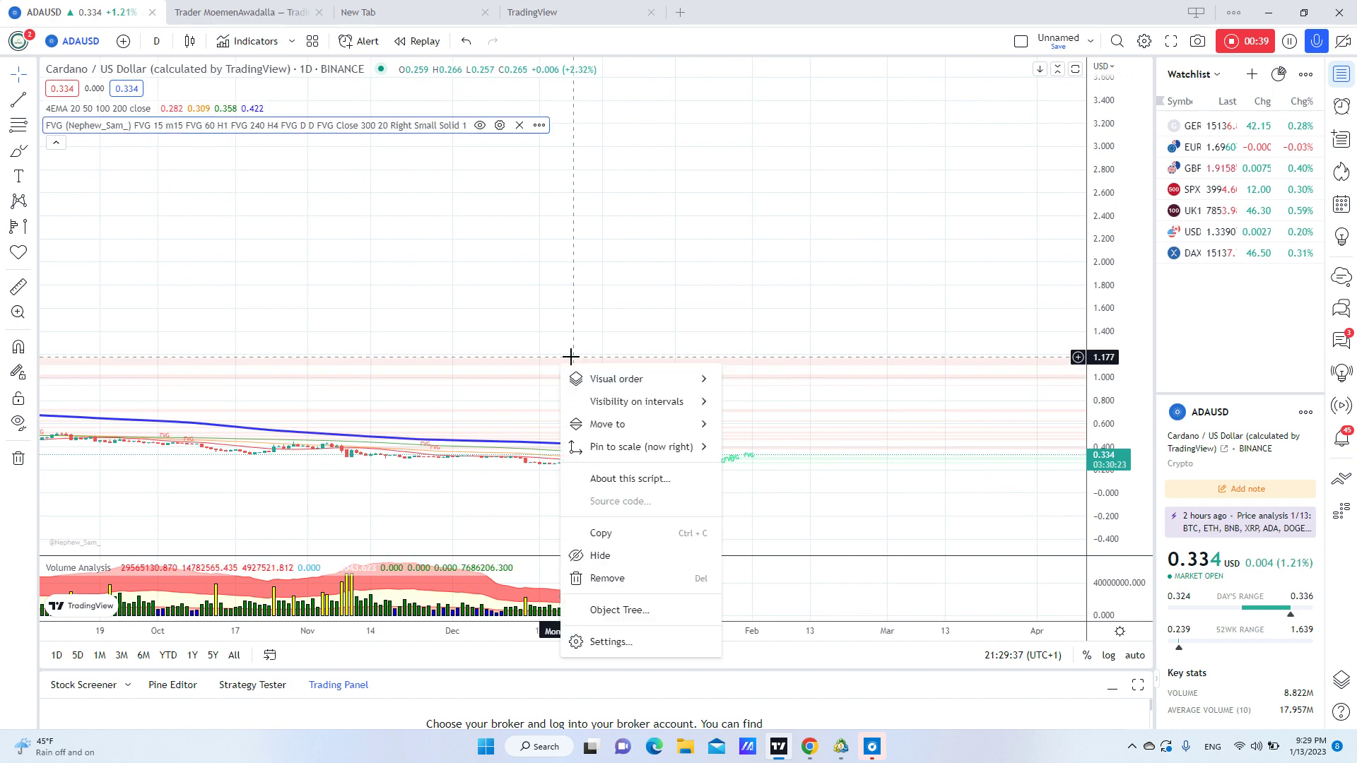
{"action": "left_click", "coordinate": [519, 125]}
{"action": "right_click", "coordinate": [574, 285]}
{"action": "left_click", "coordinate": [630, 294]}
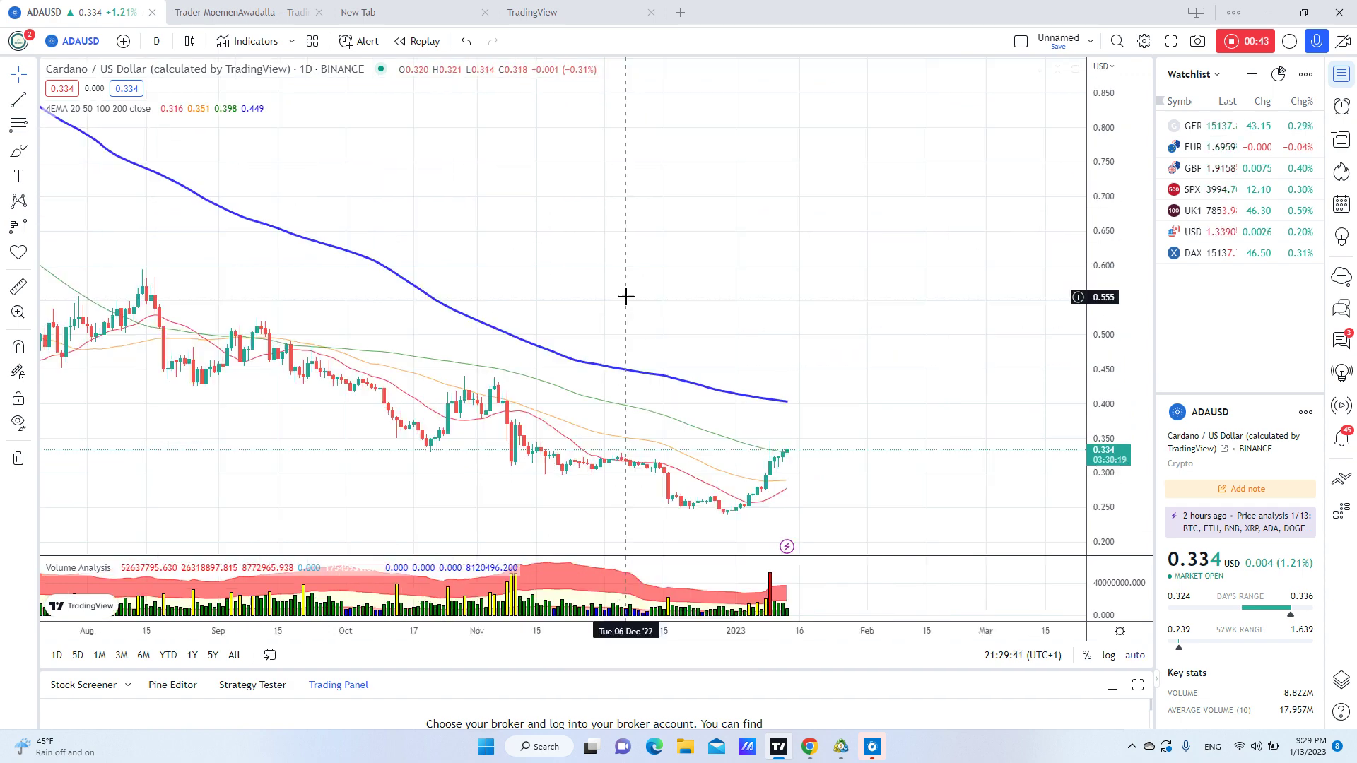
Set the ADAUSD chart interval back to 1 month
{"action": "scroll", "coordinate": [649, 433], "scroll_direction": "down", "scroll_amount": 2}
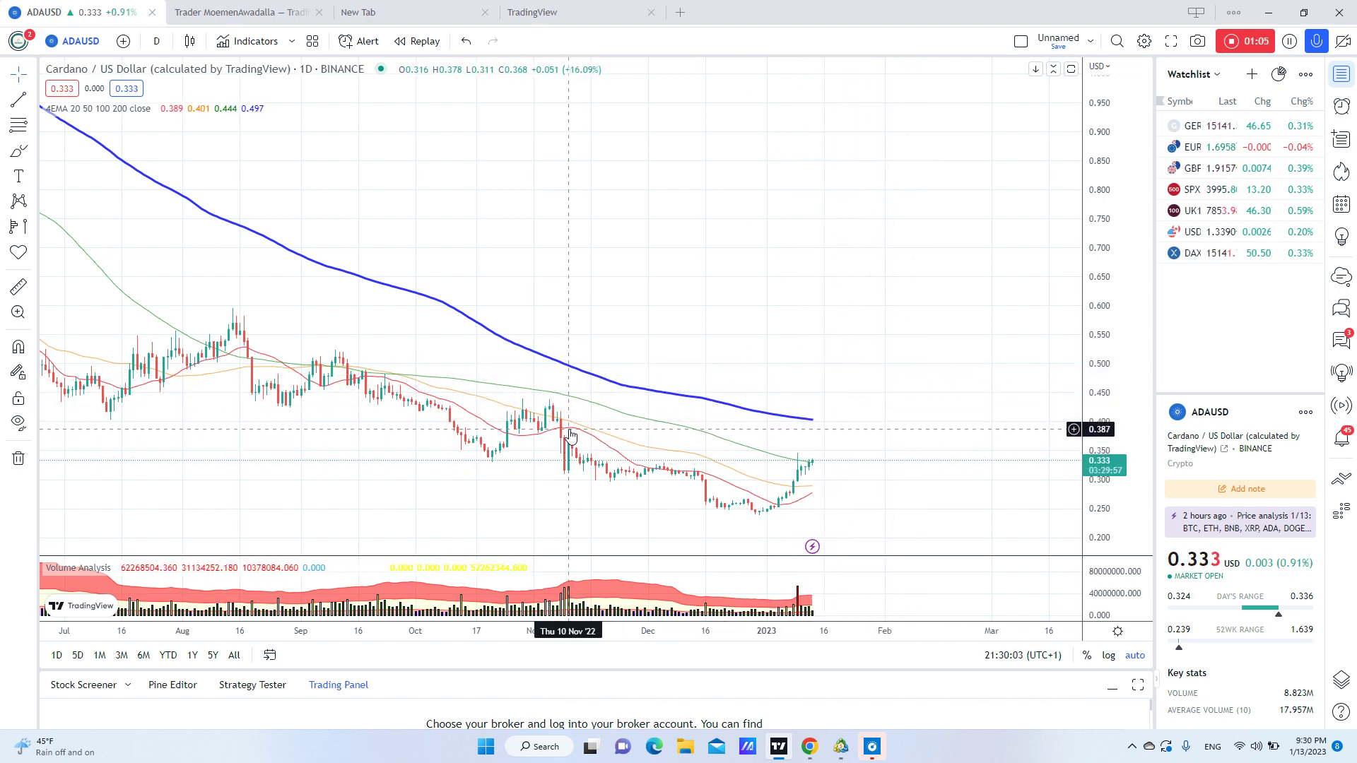
{"action": "scroll", "coordinate": [605, 408], "scroll_direction": "down", "scroll_amount": 3}
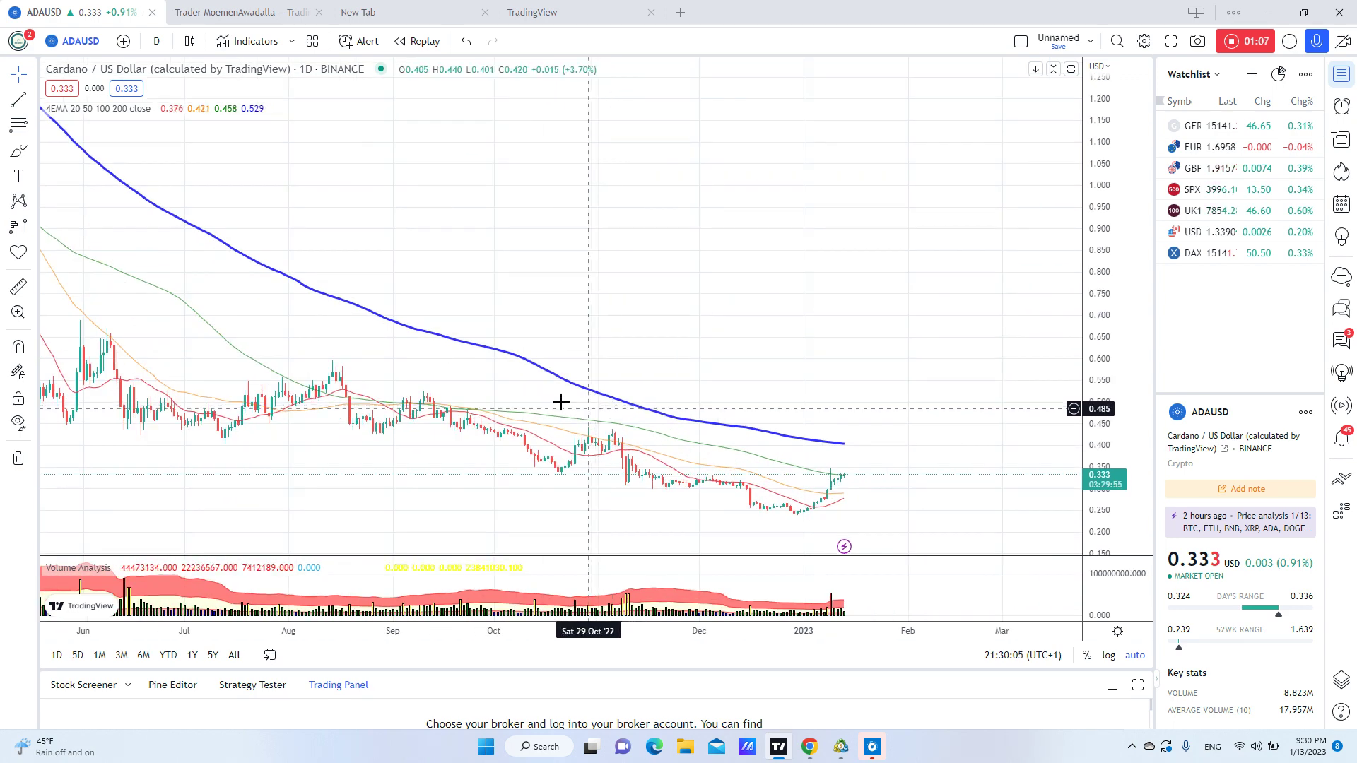
{"action": "scroll", "coordinate": [171, 179], "scroll_direction": "up", "scroll_amount": 2}
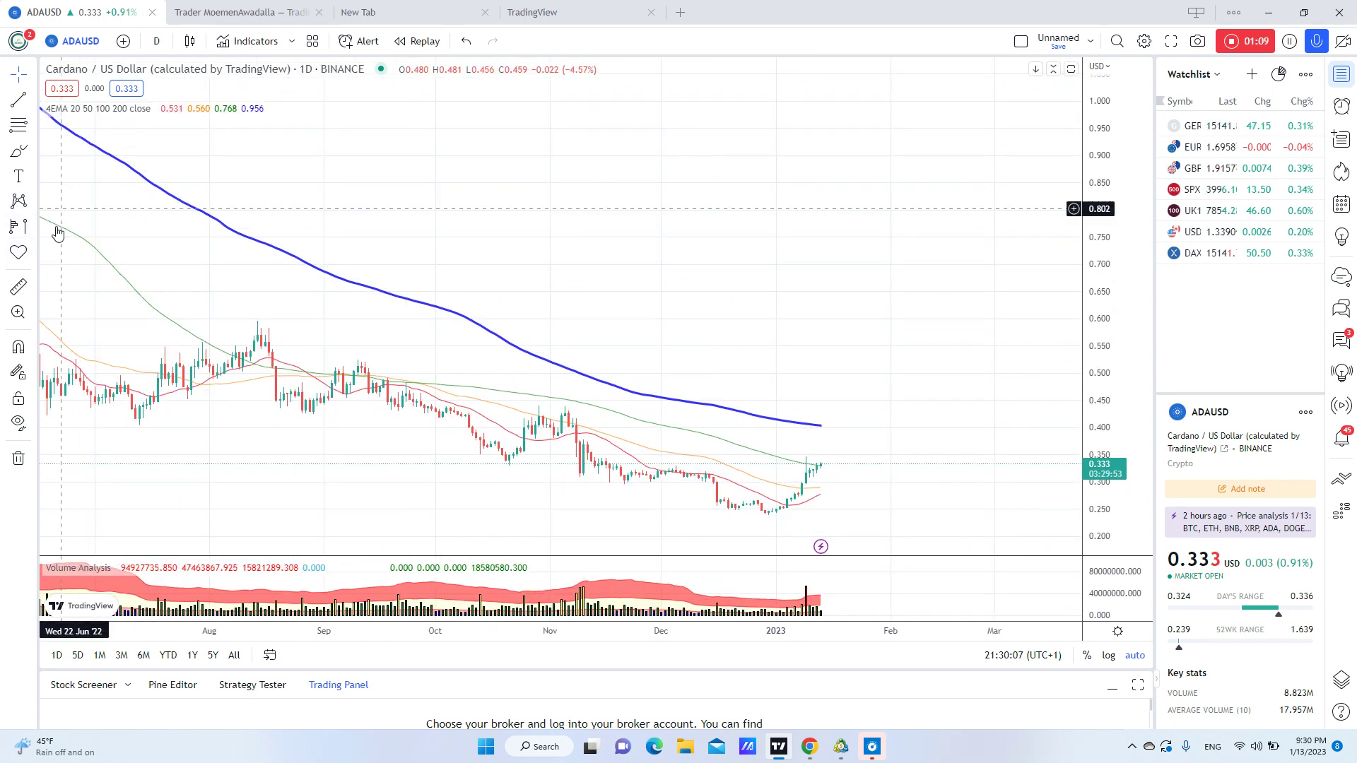
{"action": "left_click", "coordinate": [157, 40]}
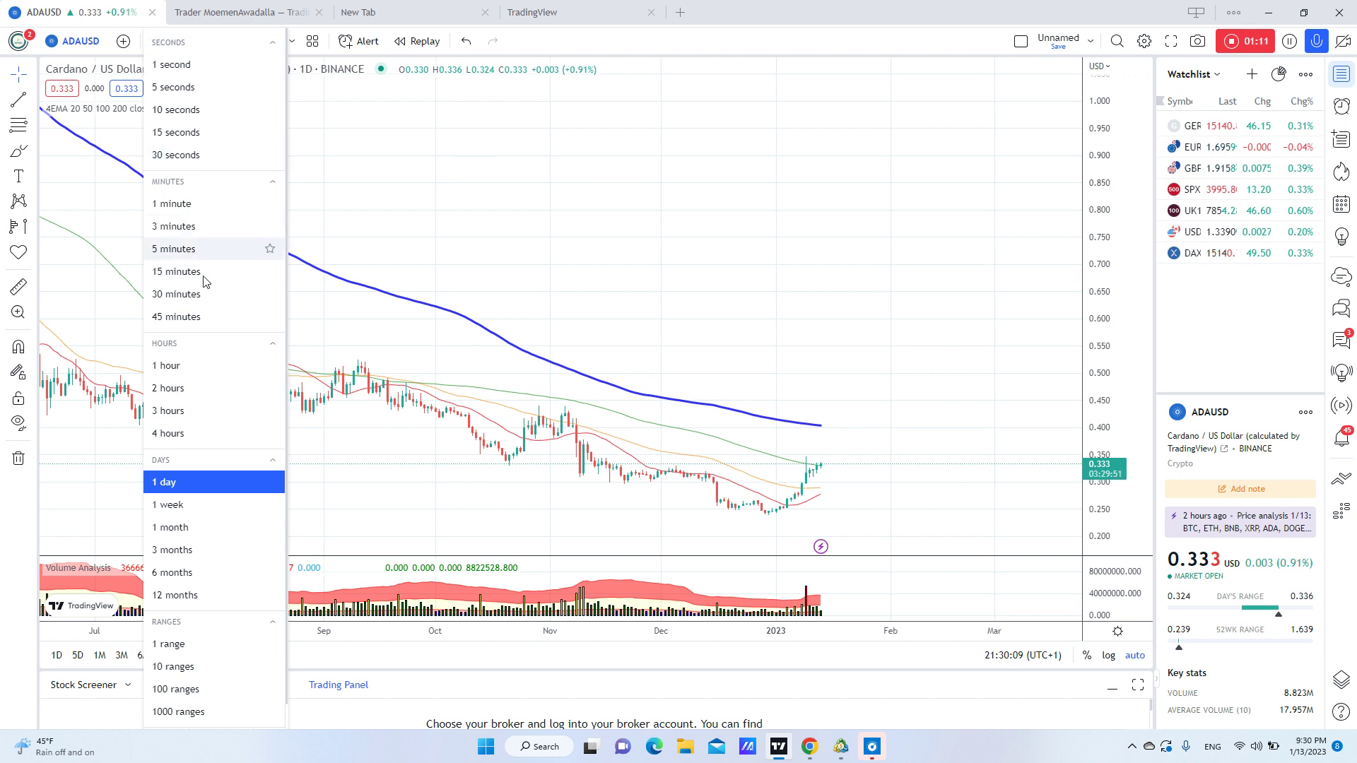
{"action": "left_click", "coordinate": [171, 527]}
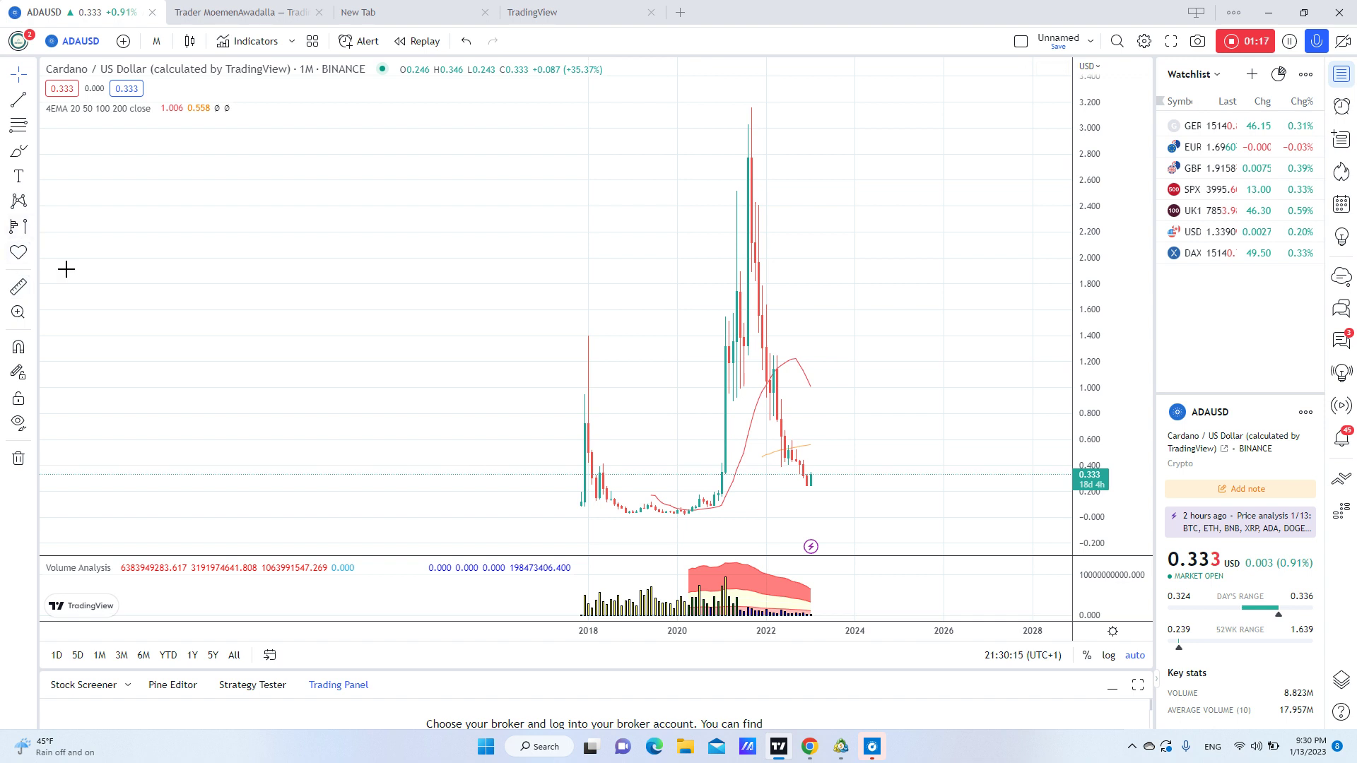
Draw a fixed range volume profile over the monthly candles from November 2018 to September 2021
{"action": "left_click", "coordinate": [626, 517]}
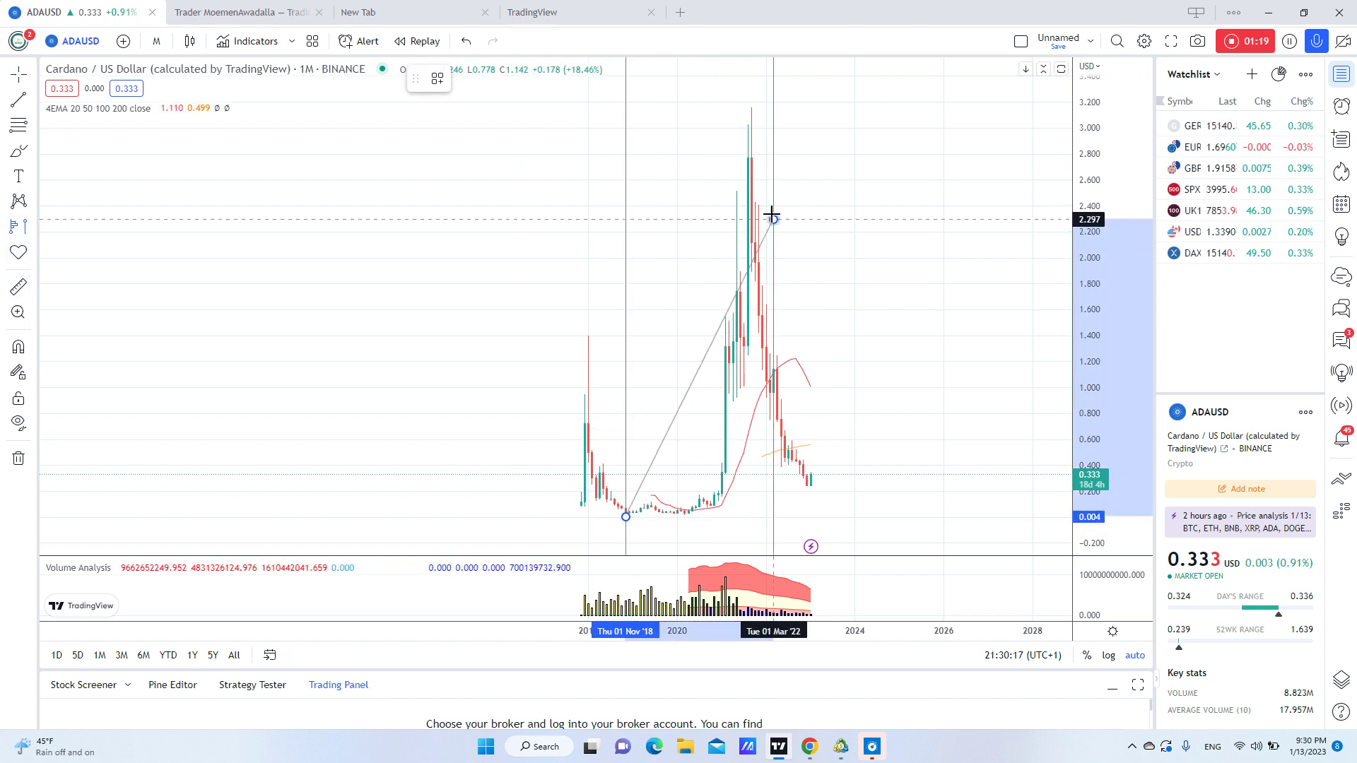
{"action": "left_click", "coordinate": [751, 198]}
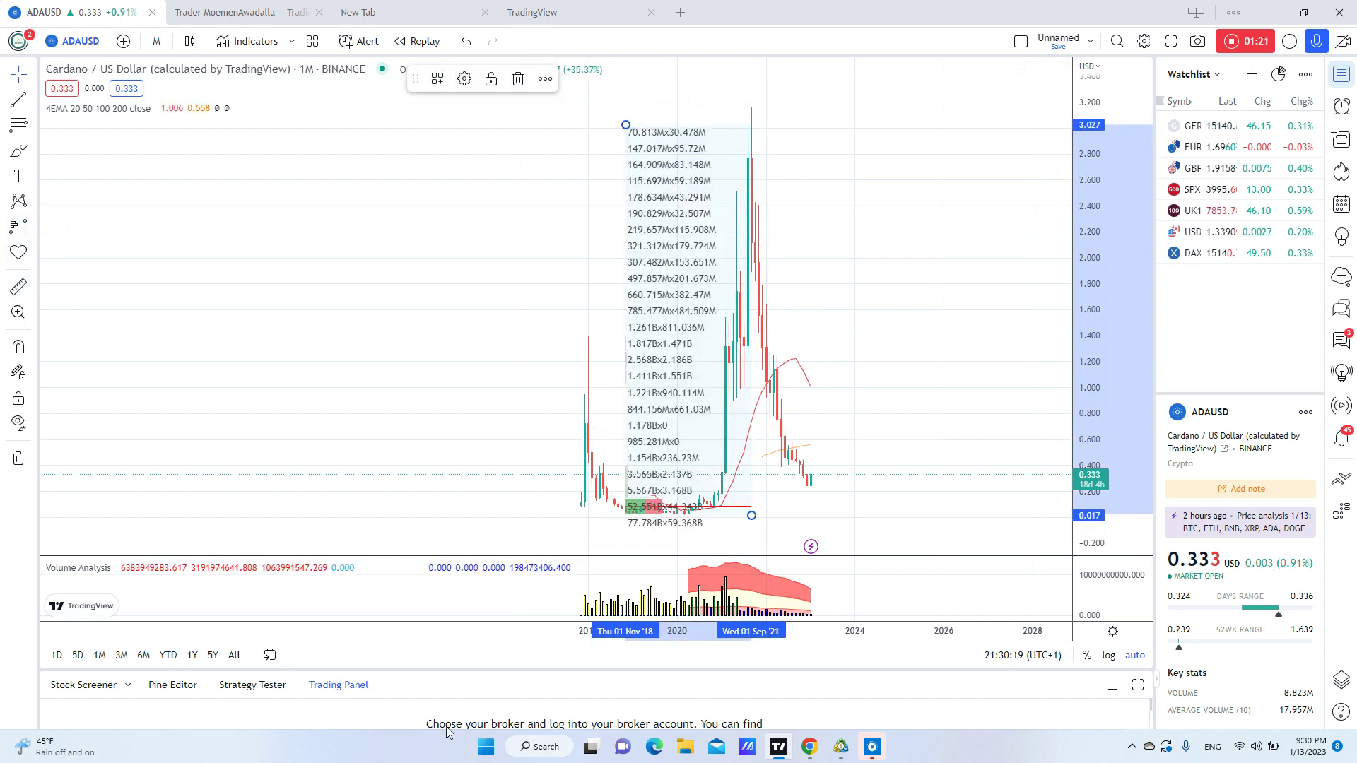
{"action": "scroll", "coordinate": [541, 520], "scroll_direction": "up", "scroll_amount": 2}
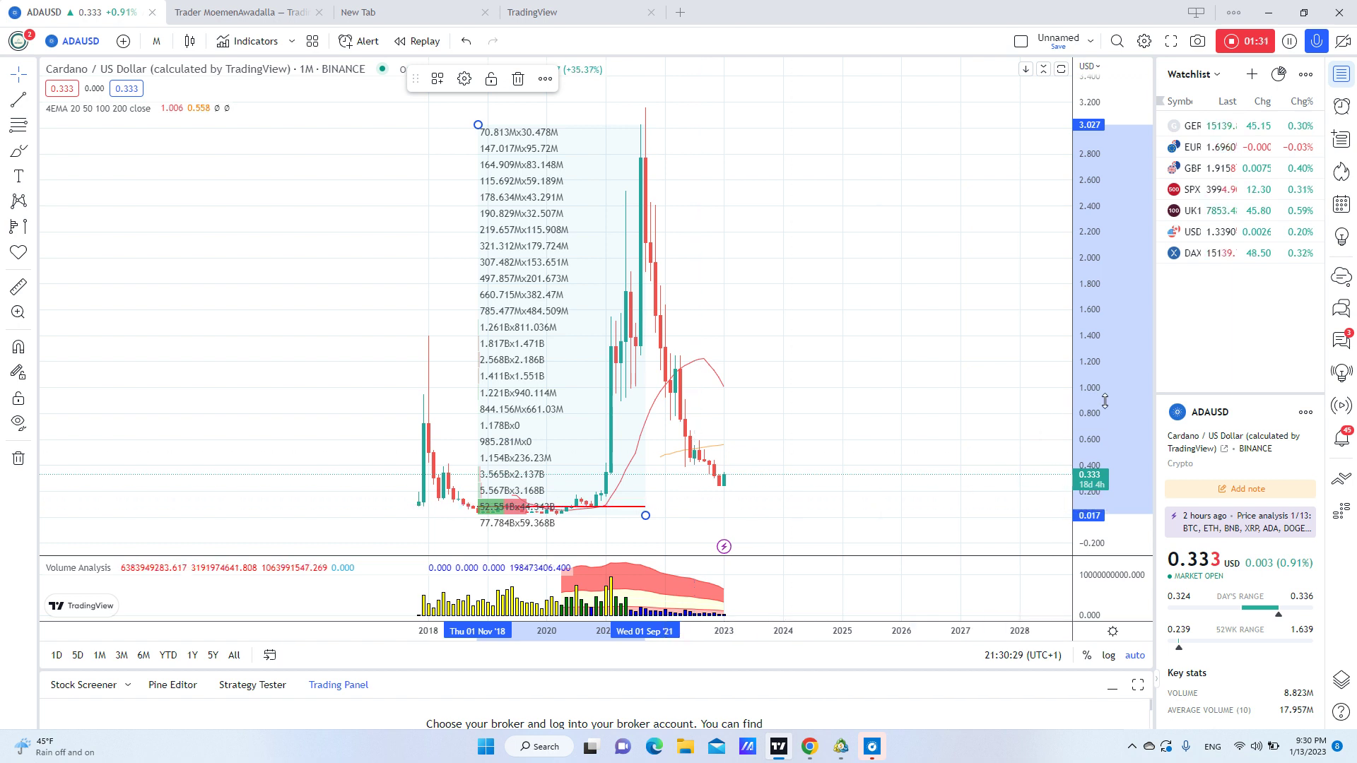
Draw a thin Gann Box as a support zone from October 2020 to October 2026, at about 0.07 to 0.12 USD
{"action": "left_click_drag", "start_coordinate": [884, 387], "coordinate": [894, 321]}
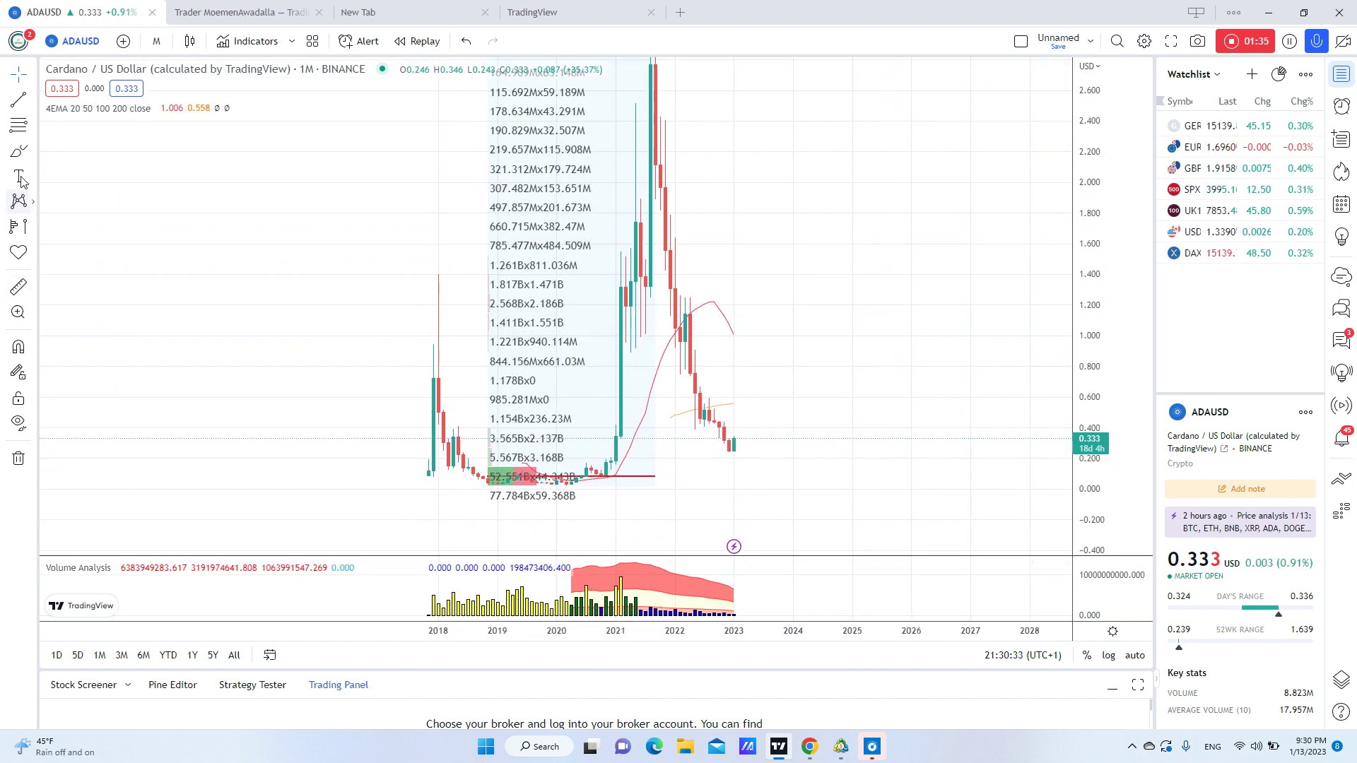
{"action": "left_click", "coordinate": [34, 127]}
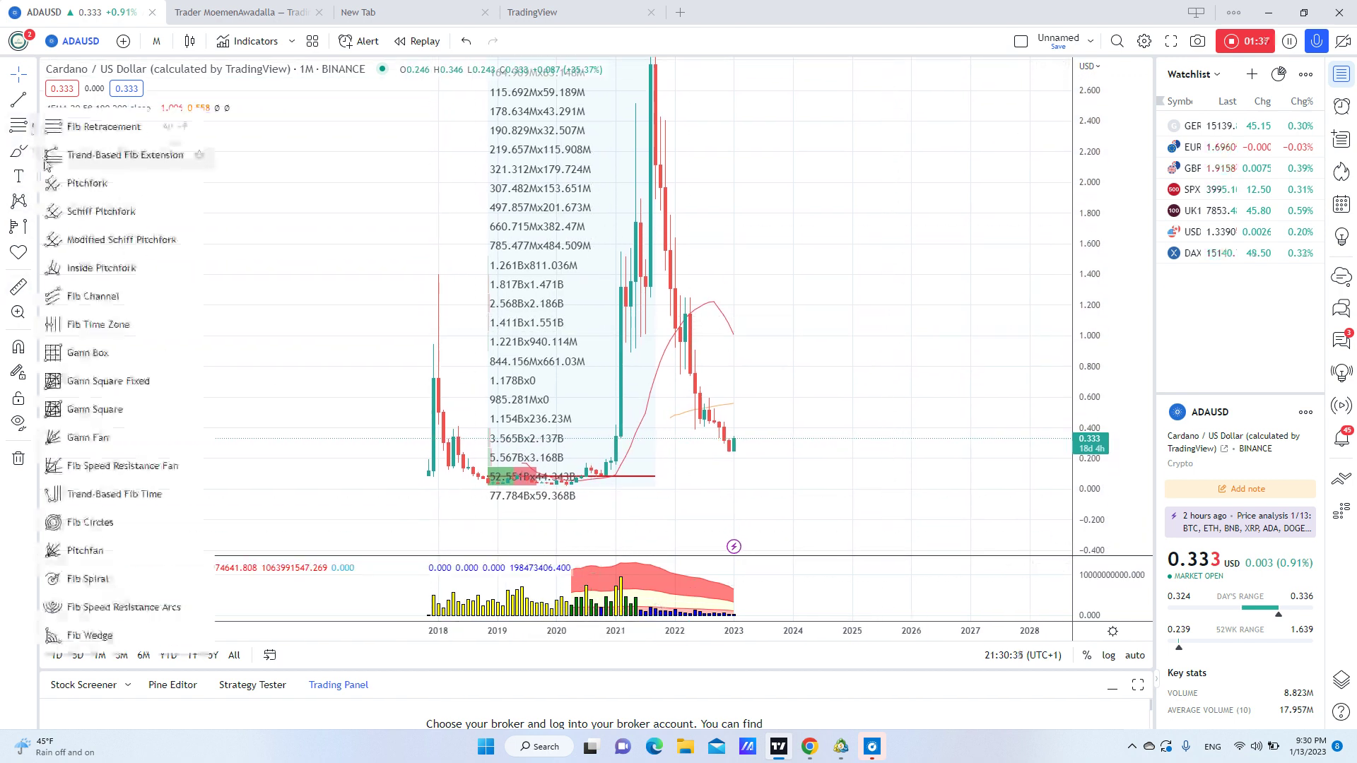
{"action": "left_click", "coordinate": [92, 362]}
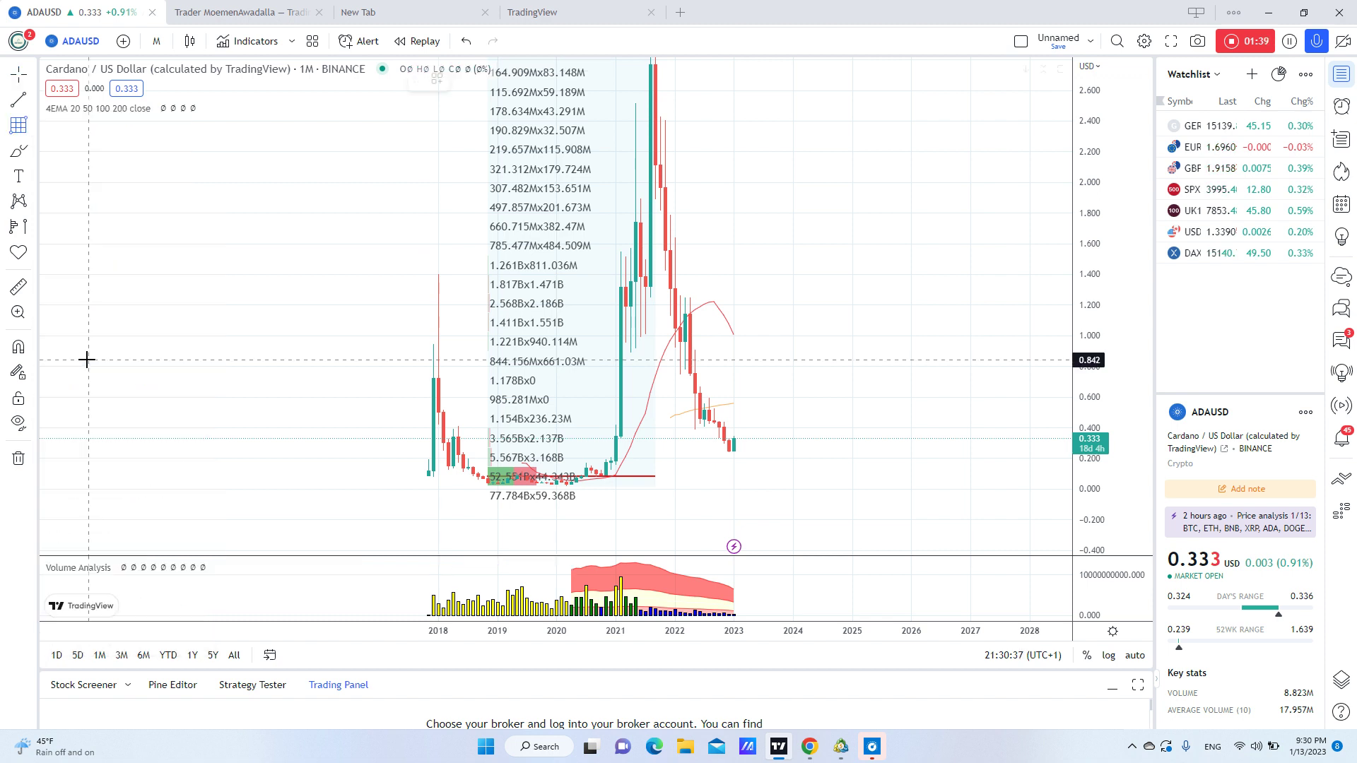
{"action": "left_click", "coordinate": [601, 478]}
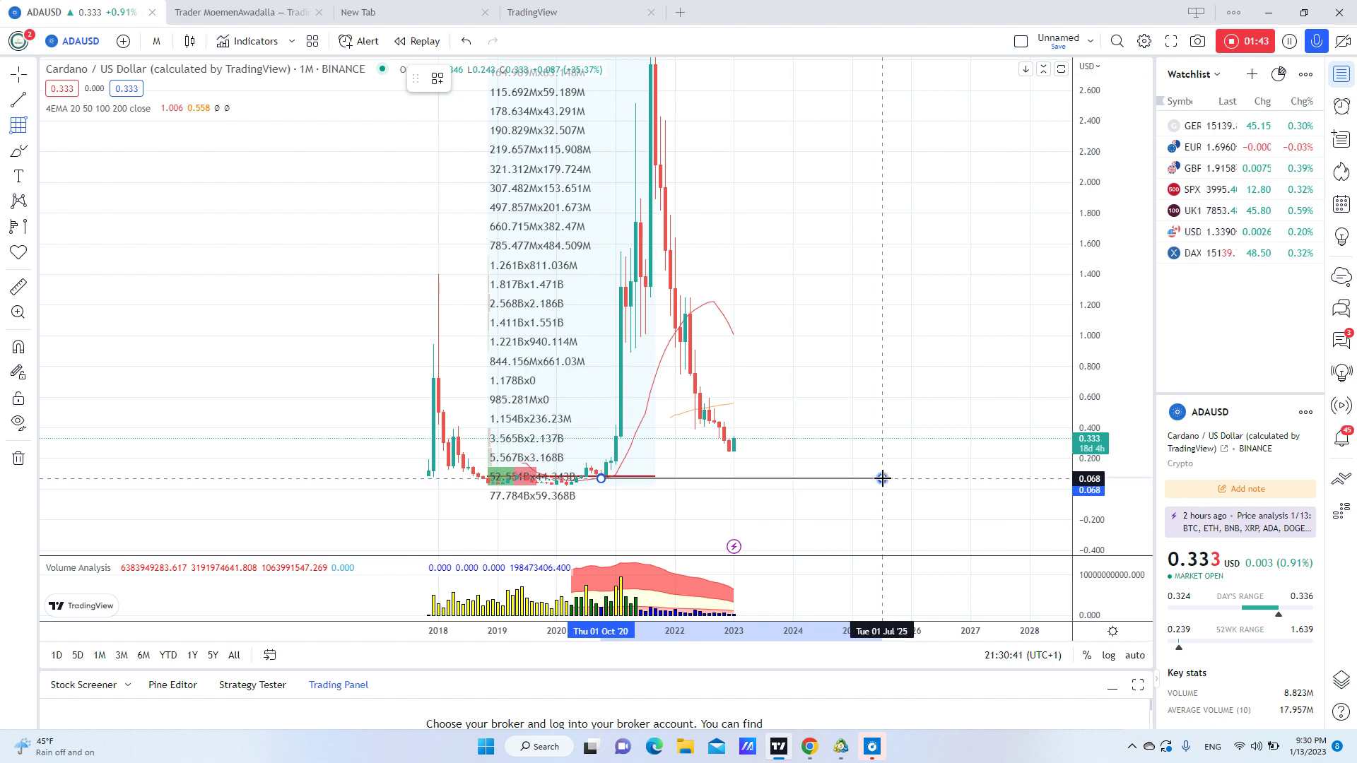
{"action": "left_click", "coordinate": [955, 473]}
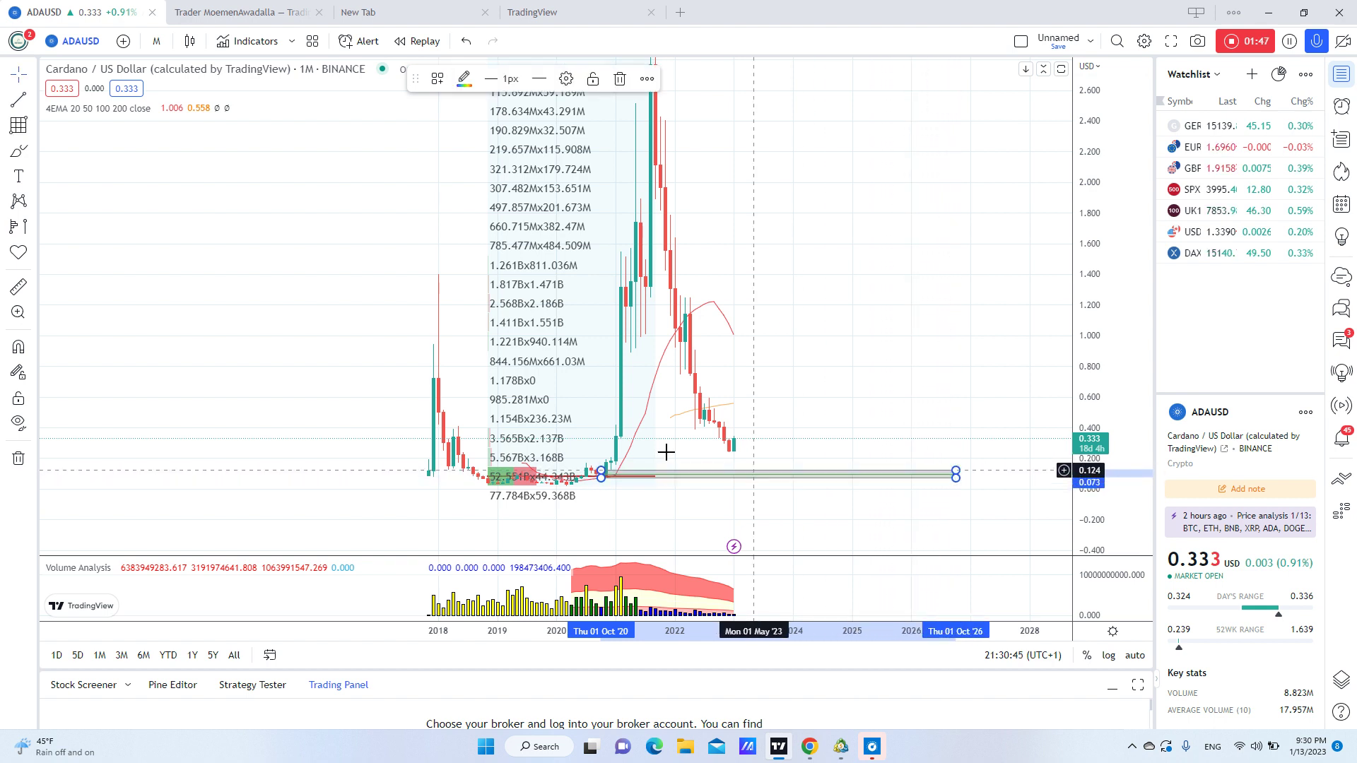
Remove the fixed range volume profile from the chart, keeping the Gann Box zone
{"action": "left_click_drag", "start_coordinate": [444, 322], "coordinate": [460, 358]}
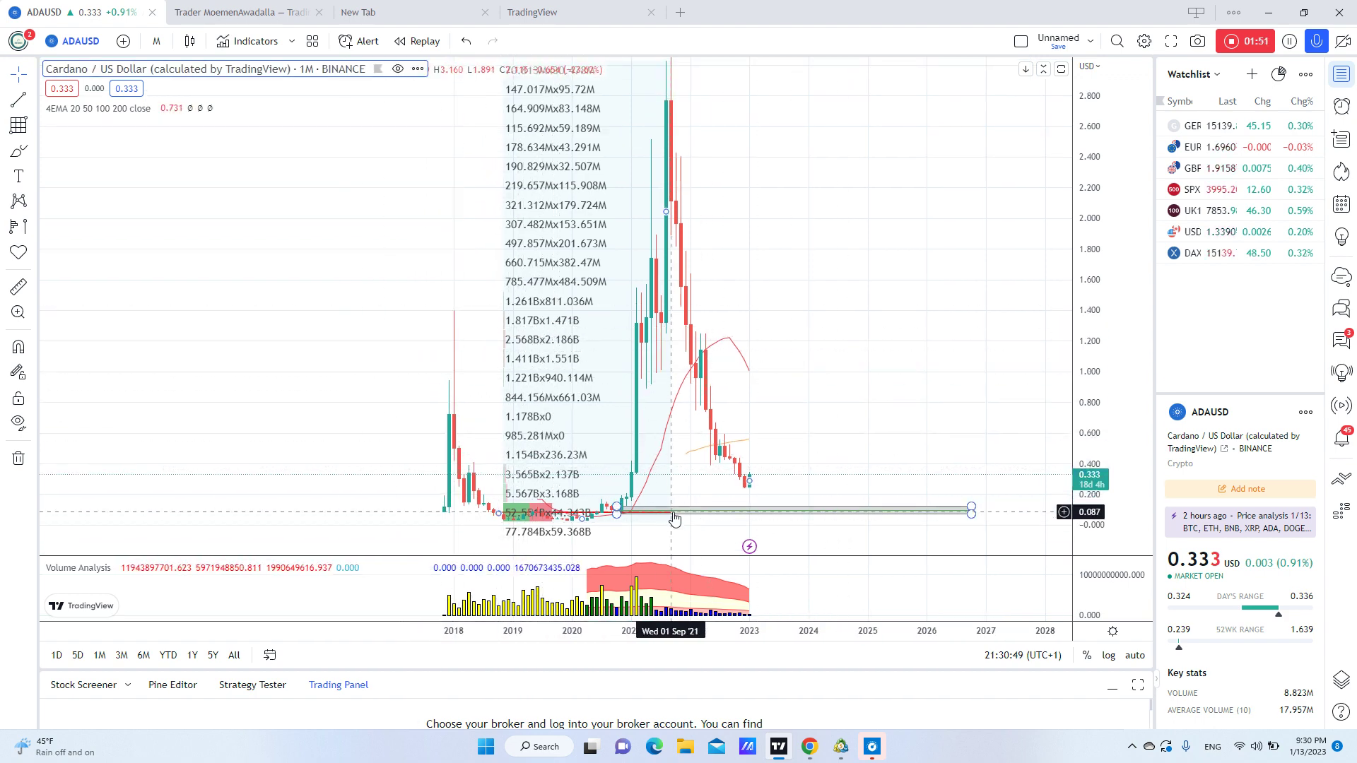
{"action": "right_click", "coordinate": [524, 523]}
{"action": "scroll", "coordinate": [774, 215], "scroll_direction": "down", "scroll_amount": 2}
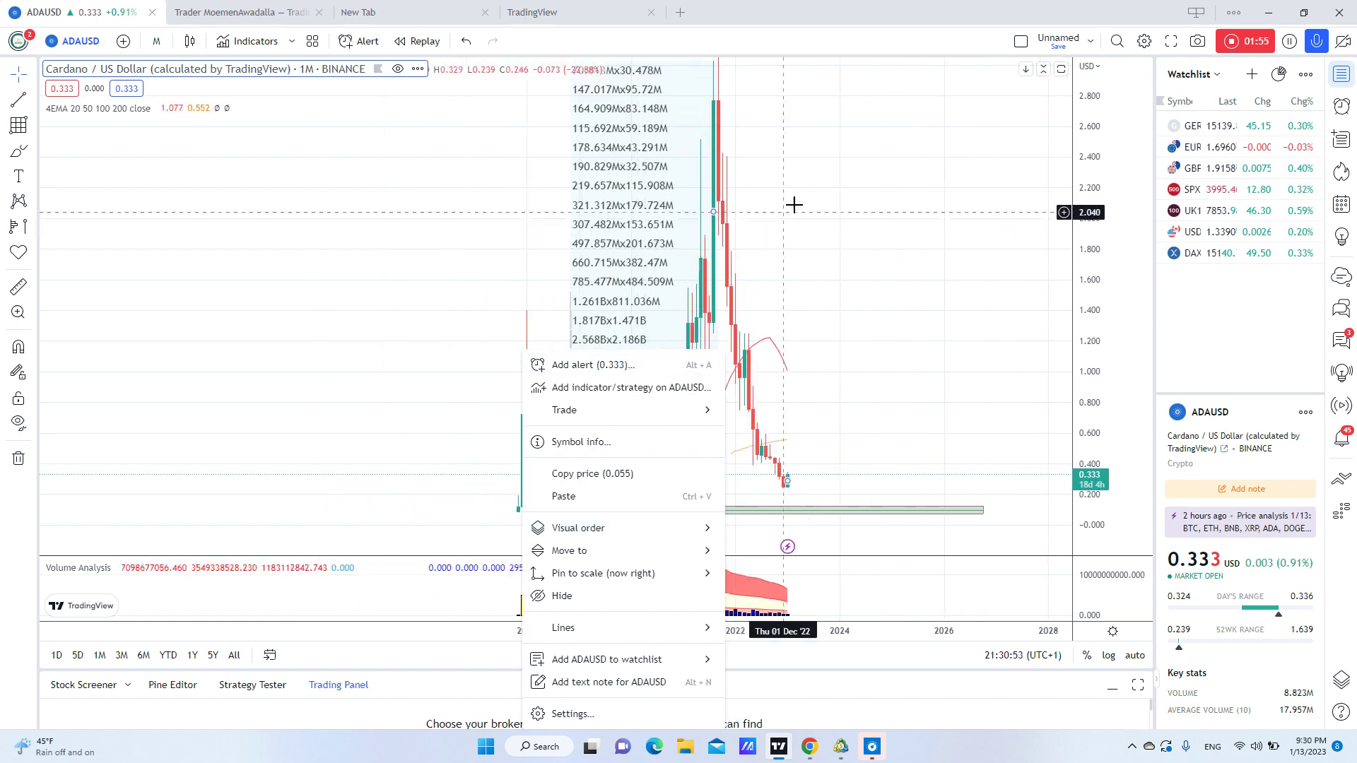
{"action": "left_click_drag", "start_coordinate": [774, 216], "coordinate": [813, 293]}
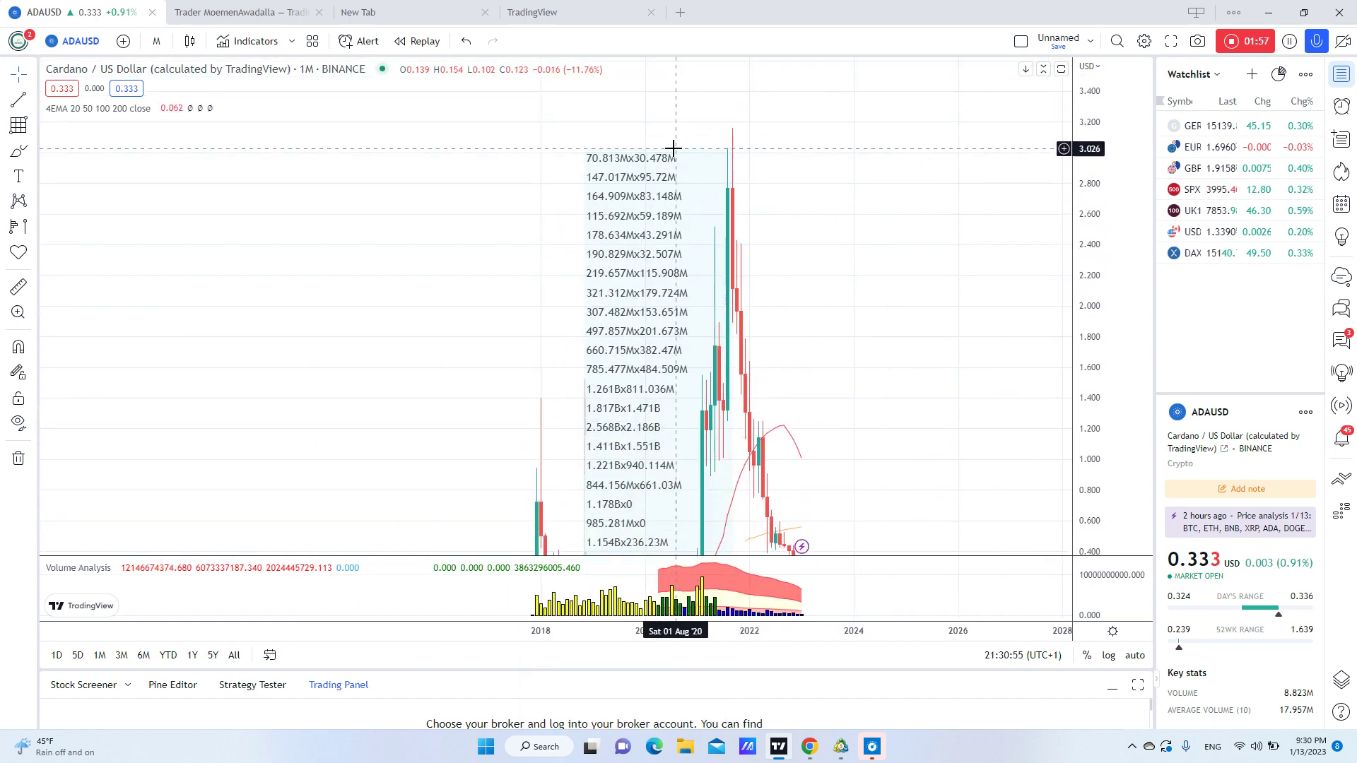
{"action": "left_click_drag", "start_coordinate": [467, 304], "coordinate": [410, 191]}
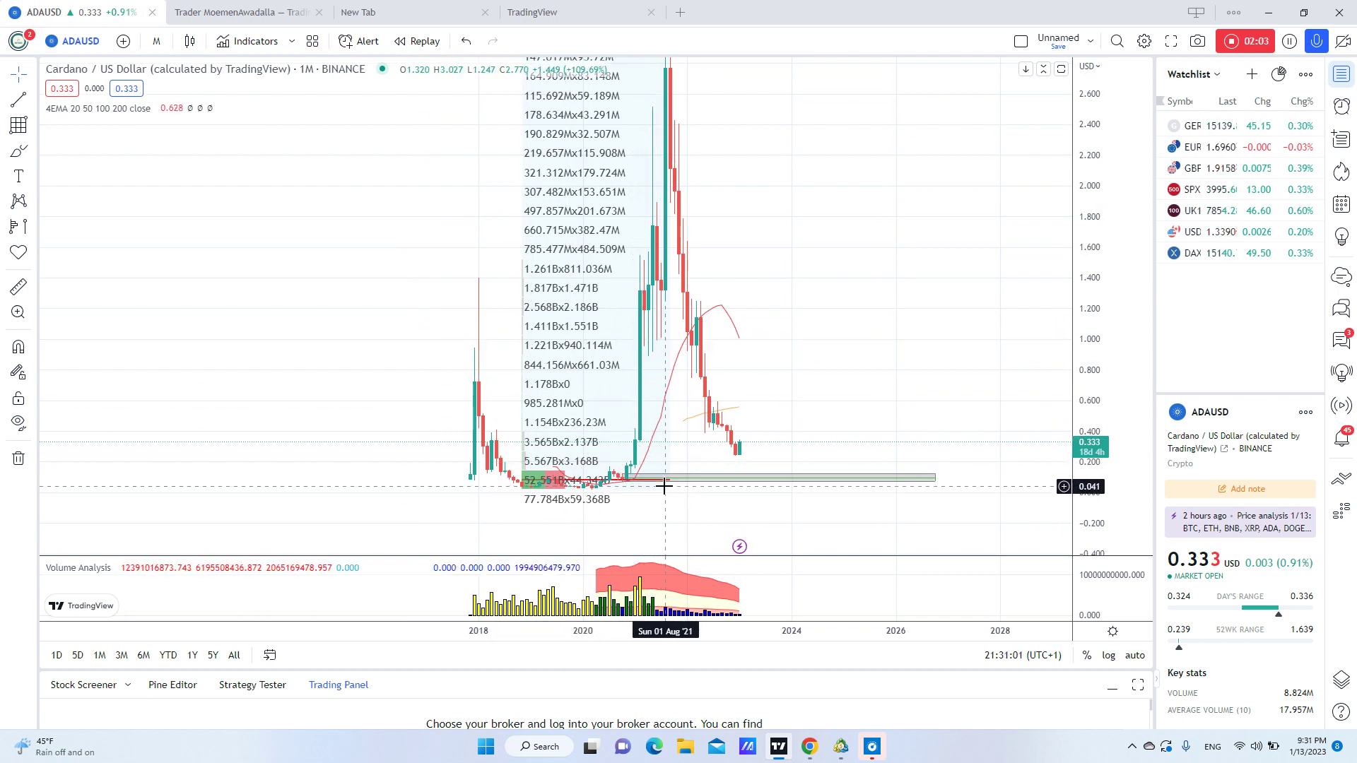
{"action": "right_click", "coordinate": [689, 493]}
{"action": "left_click", "coordinate": [715, 681]}
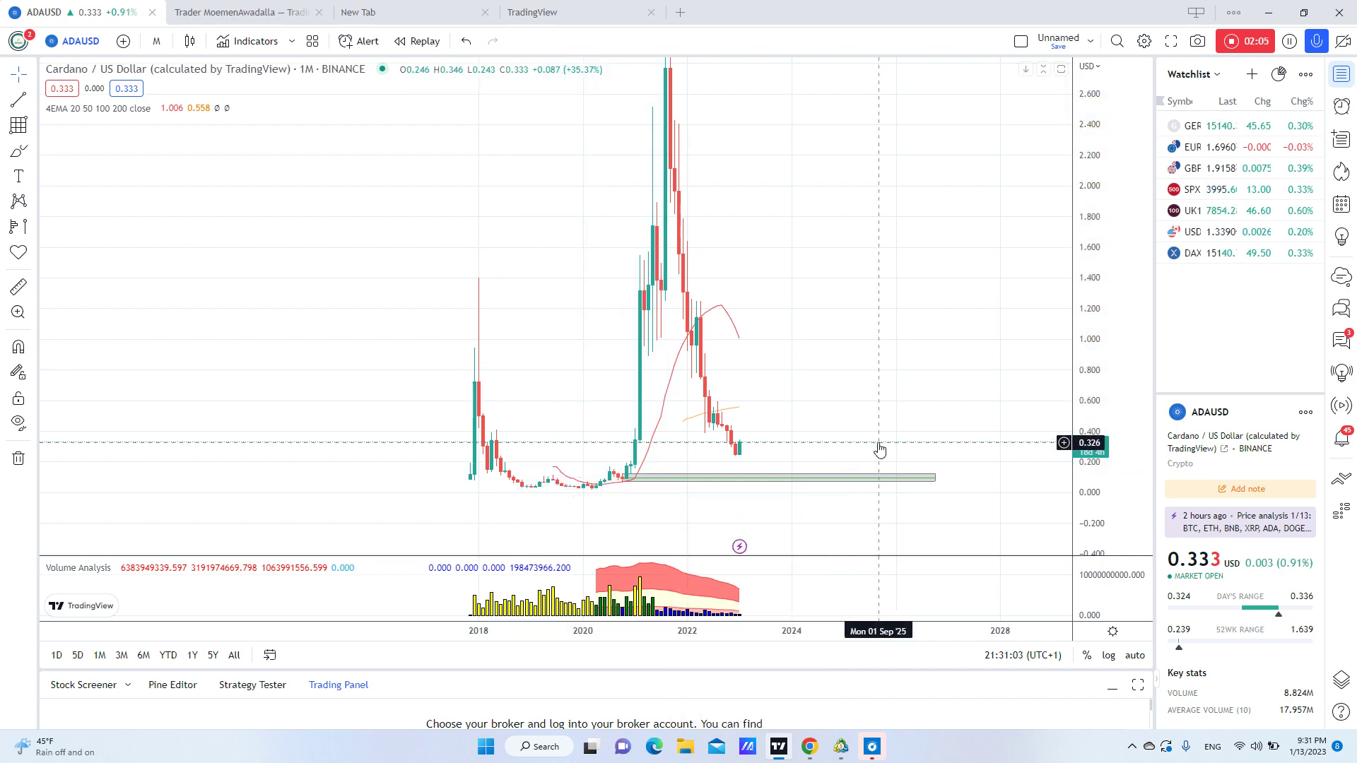
Return the ADAUSD chart to the 1 day interval with the Gann Box zone in place
{"action": "scroll", "coordinate": [810, 375], "scroll_direction": "up", "scroll_amount": 5}
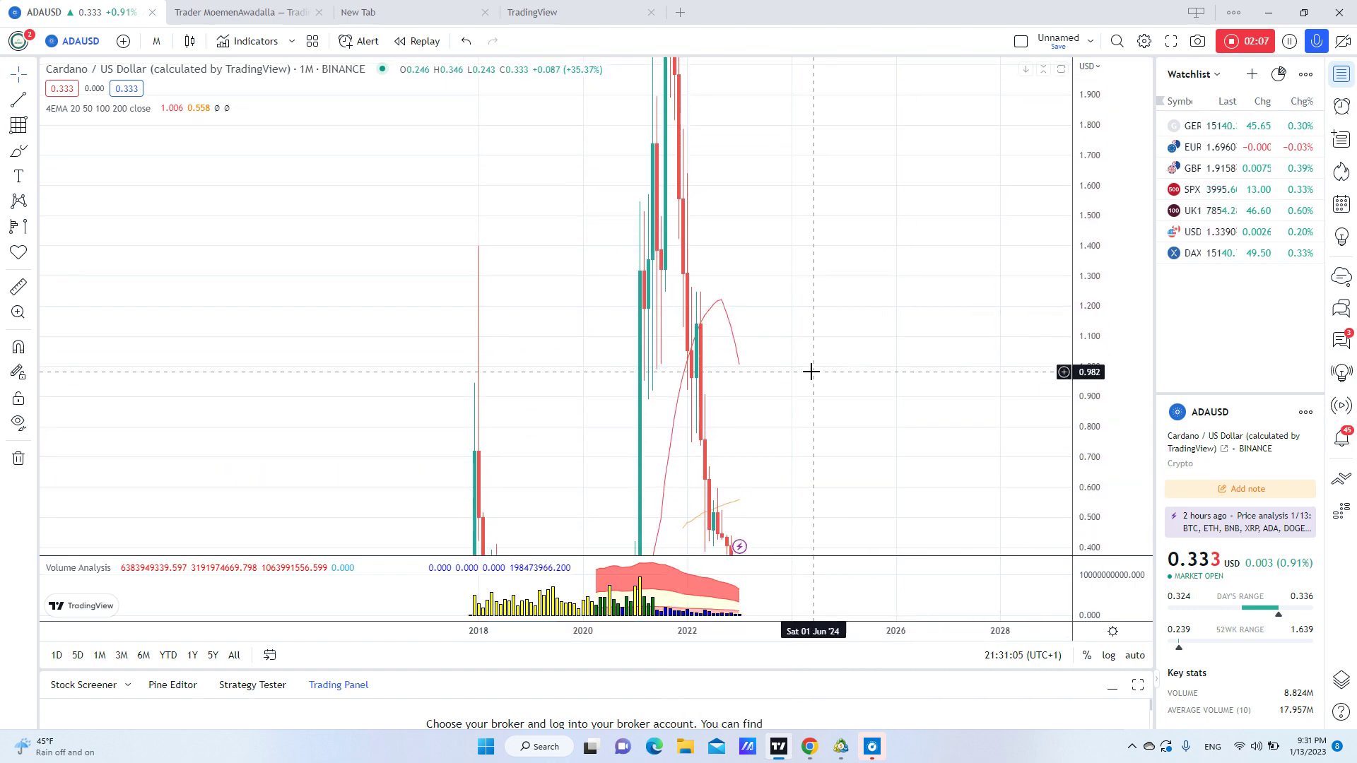
{"action": "left_click_drag", "start_coordinate": [806, 380], "coordinate": [754, 233]}
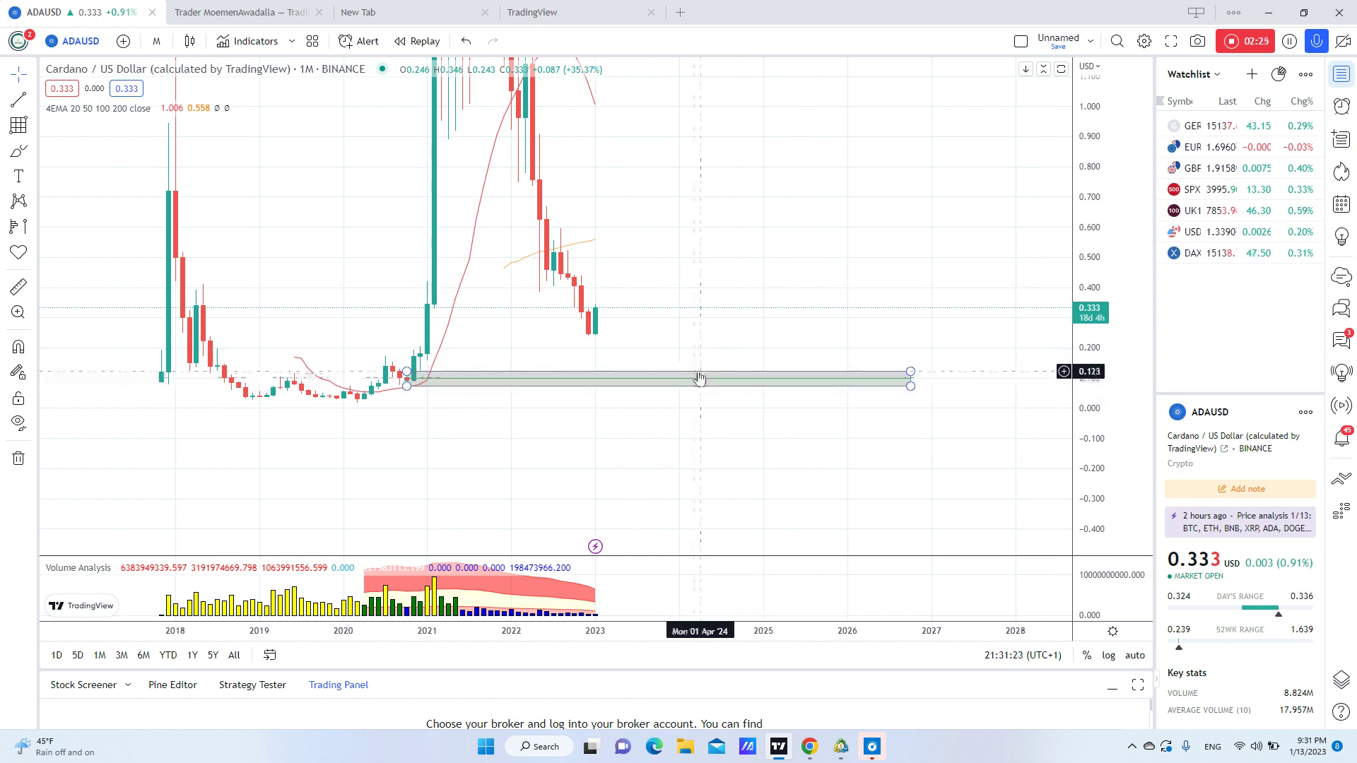
{"action": "scroll", "coordinate": [415, 354], "scroll_direction": "down", "scroll_amount": 2}
{"action": "left_click_drag", "start_coordinate": [509, 278], "coordinate": [488, 388]}
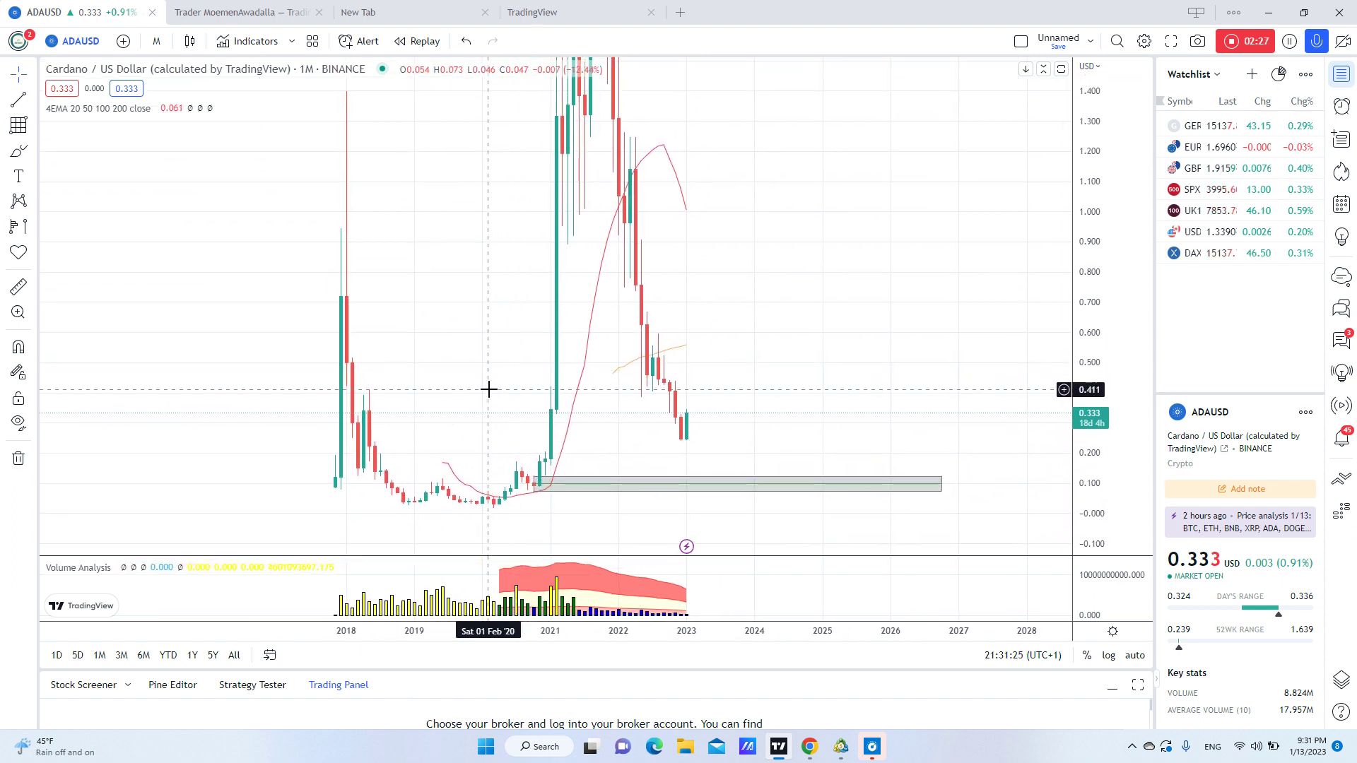
{"action": "left_click", "coordinate": [158, 43]}
{"action": "left_click", "coordinate": [187, 487]}
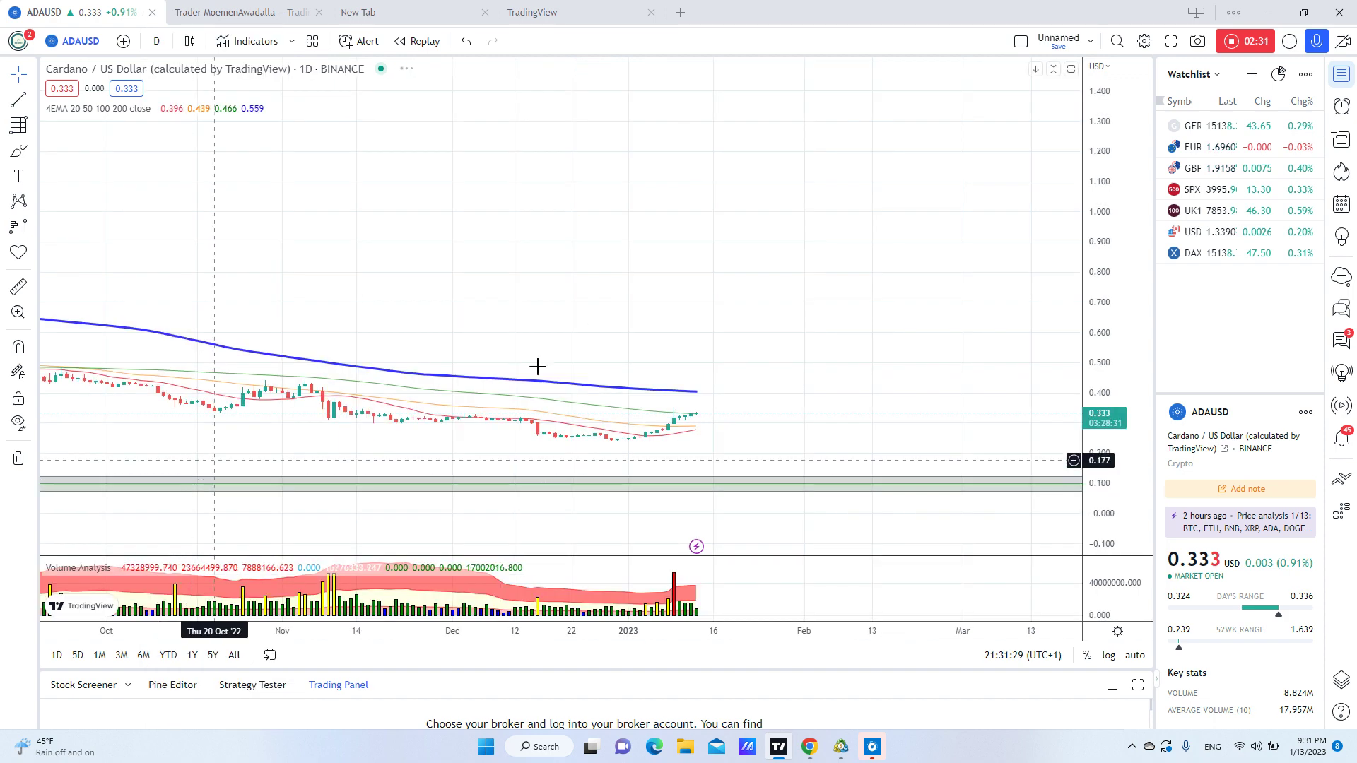
Draw an upward arrow from the latest daily candle at about 0.336 to about 0.480 on 25 January 2023
{"action": "left_click_drag", "start_coordinate": [1104, 429], "coordinate": [1103, 460]}
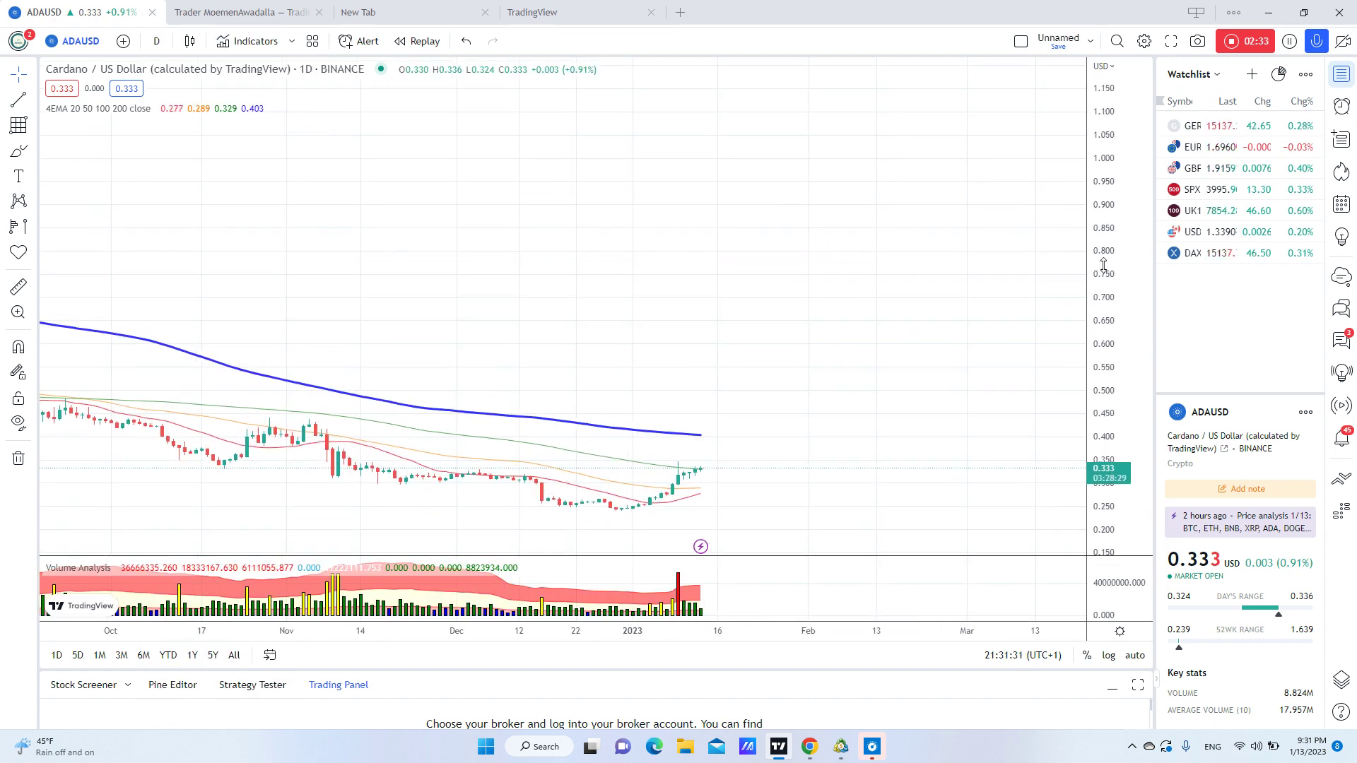
{"action": "scroll", "coordinate": [551, 357], "scroll_direction": "down", "scroll_amount": 5}
{"action": "left_click_drag", "start_coordinate": [539, 391], "coordinate": [394, 227]}
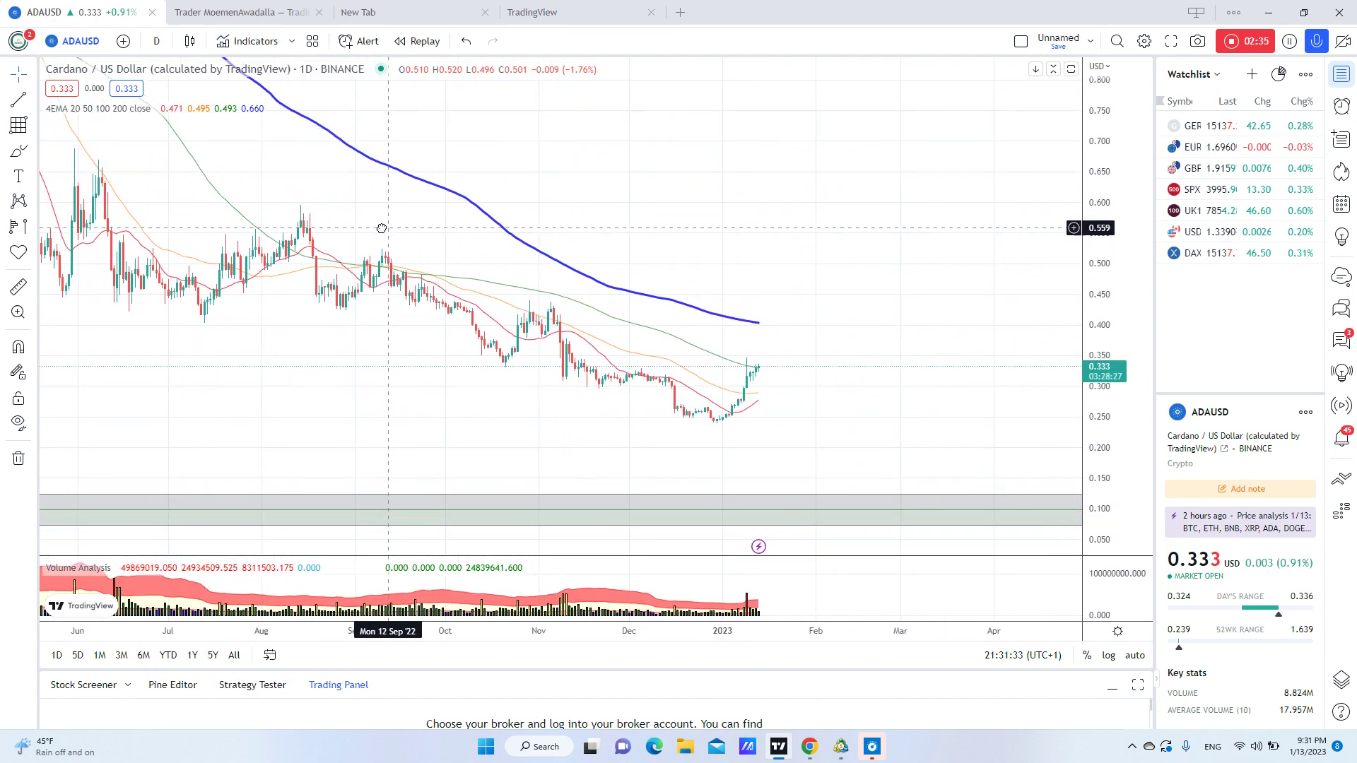
{"action": "scroll", "coordinate": [495, 374], "scroll_direction": "right", "scroll_amount": 3}
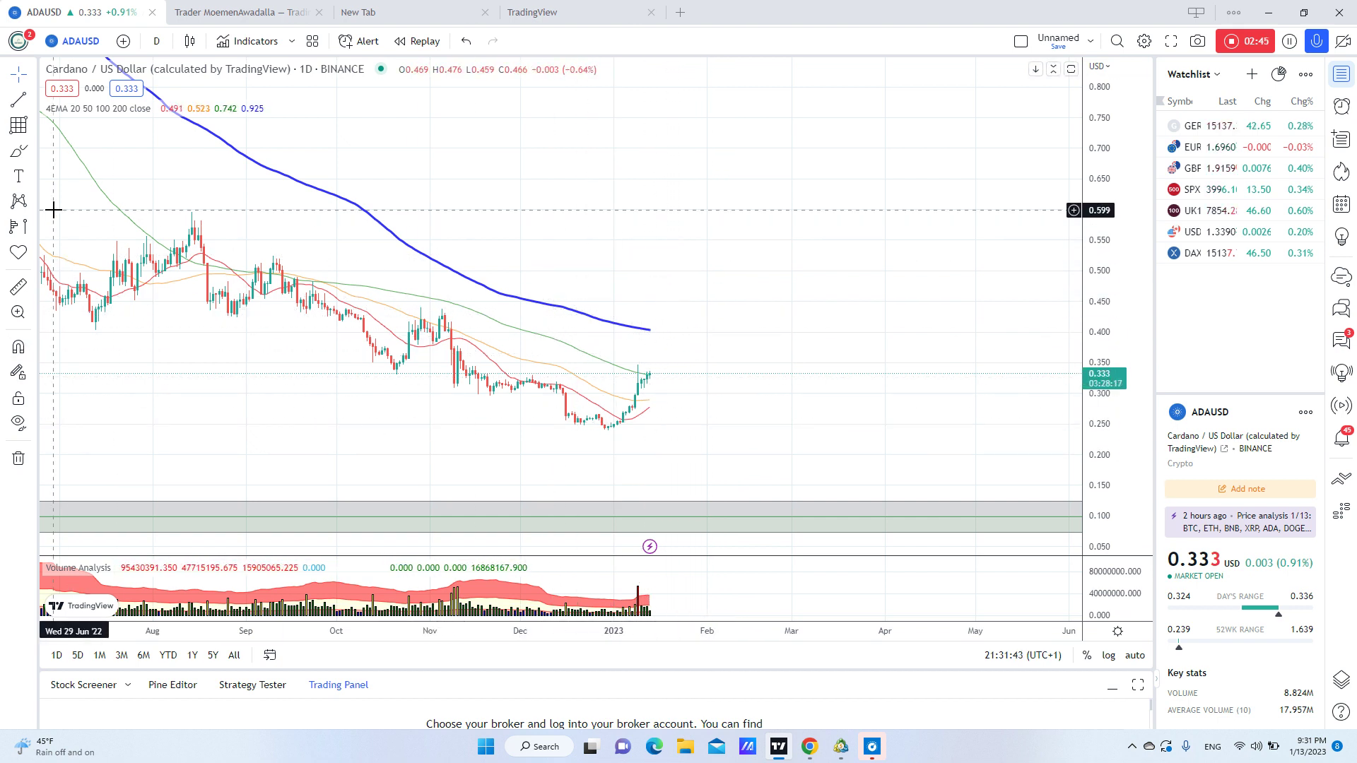
{"action": "left_click", "coordinate": [33, 103]}
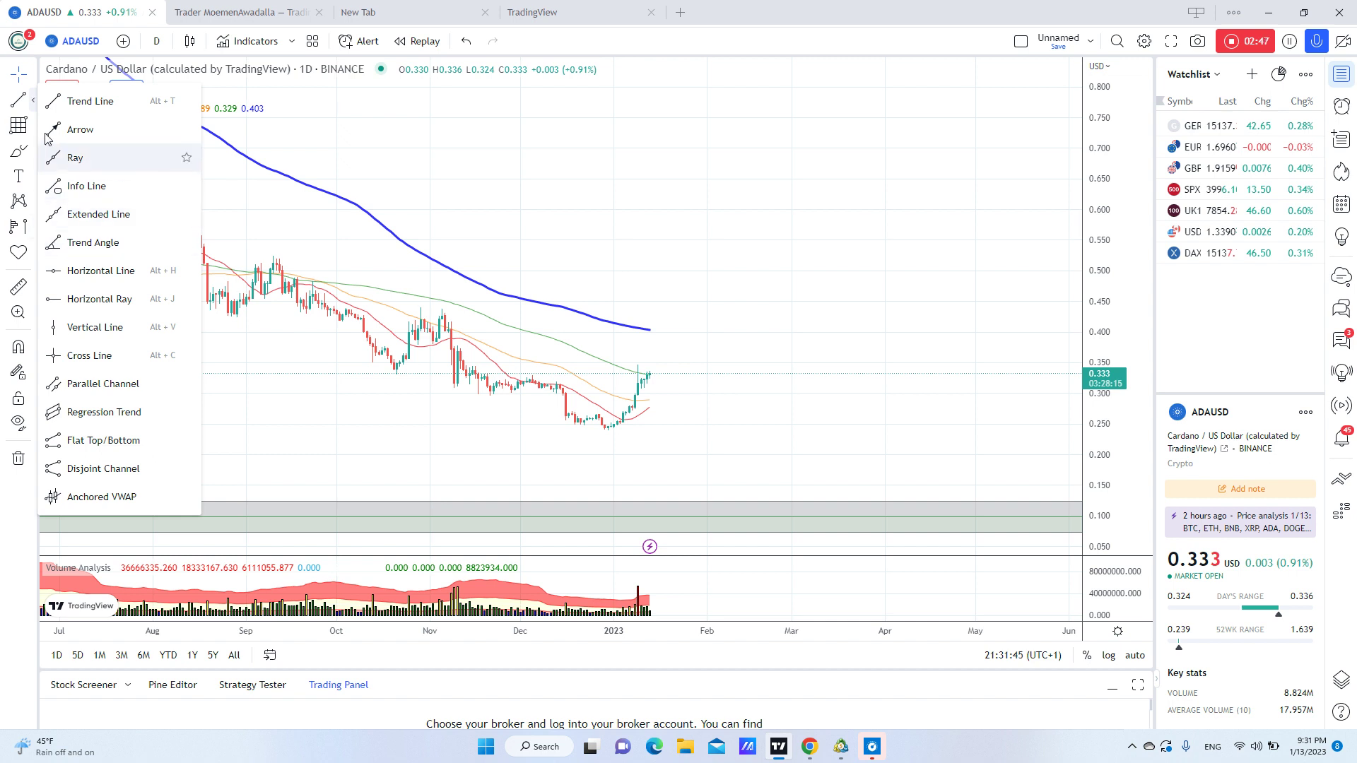
{"action": "left_click", "coordinate": [82, 140]}
{"action": "left_click", "coordinate": [656, 371]}
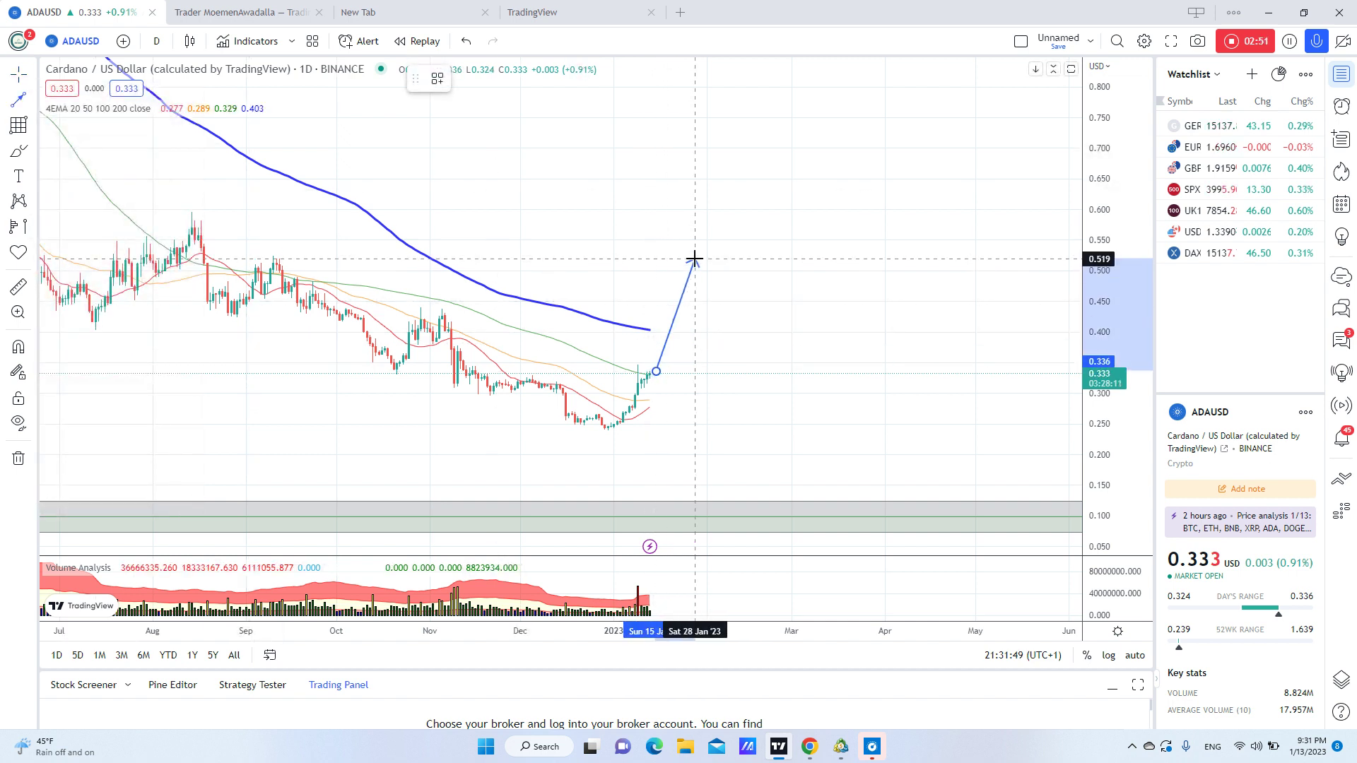
{"action": "left_click", "coordinate": [685, 283]}
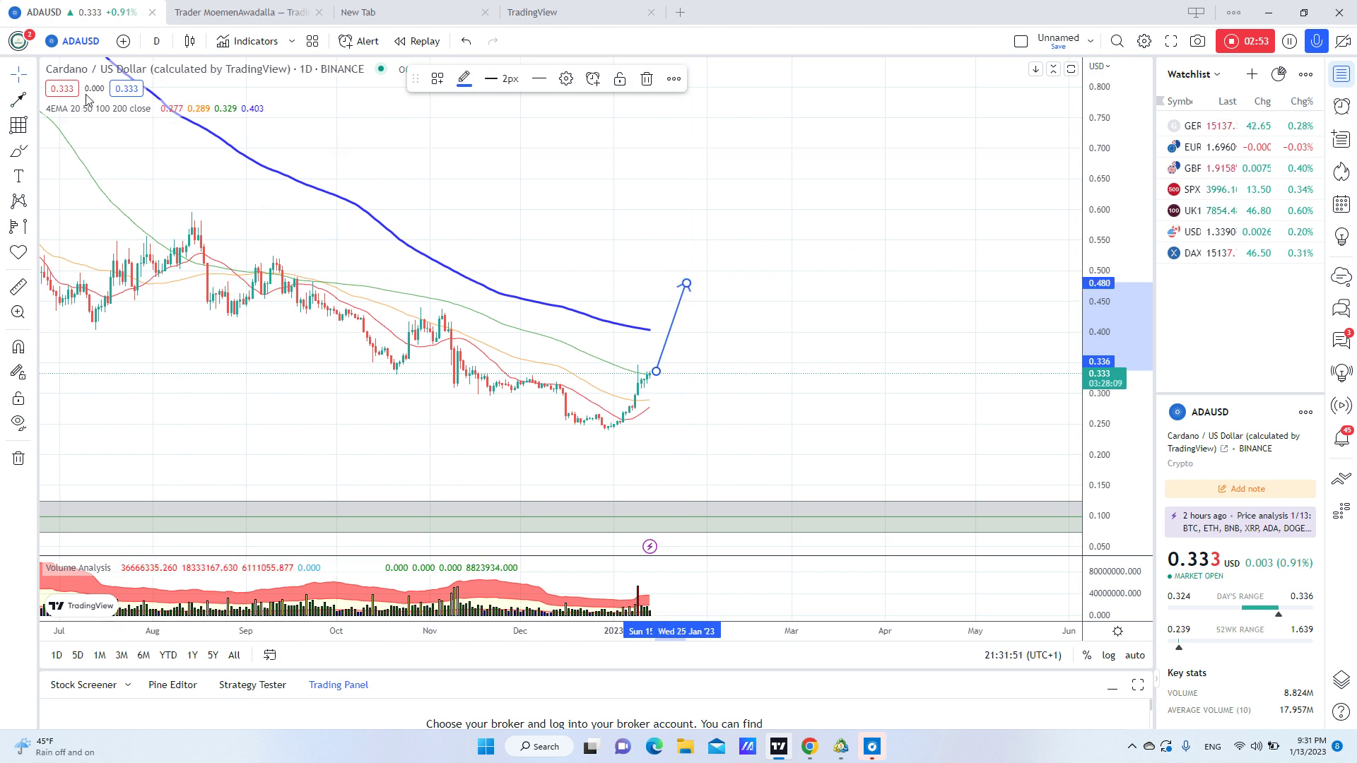
Draw a downward arrow from about 0.461 near the first arrow's tip to about 0.302 on 1 February 2023
{"action": "left_click", "coordinate": [688, 294]}
{"action": "left_click", "coordinate": [706, 388]}
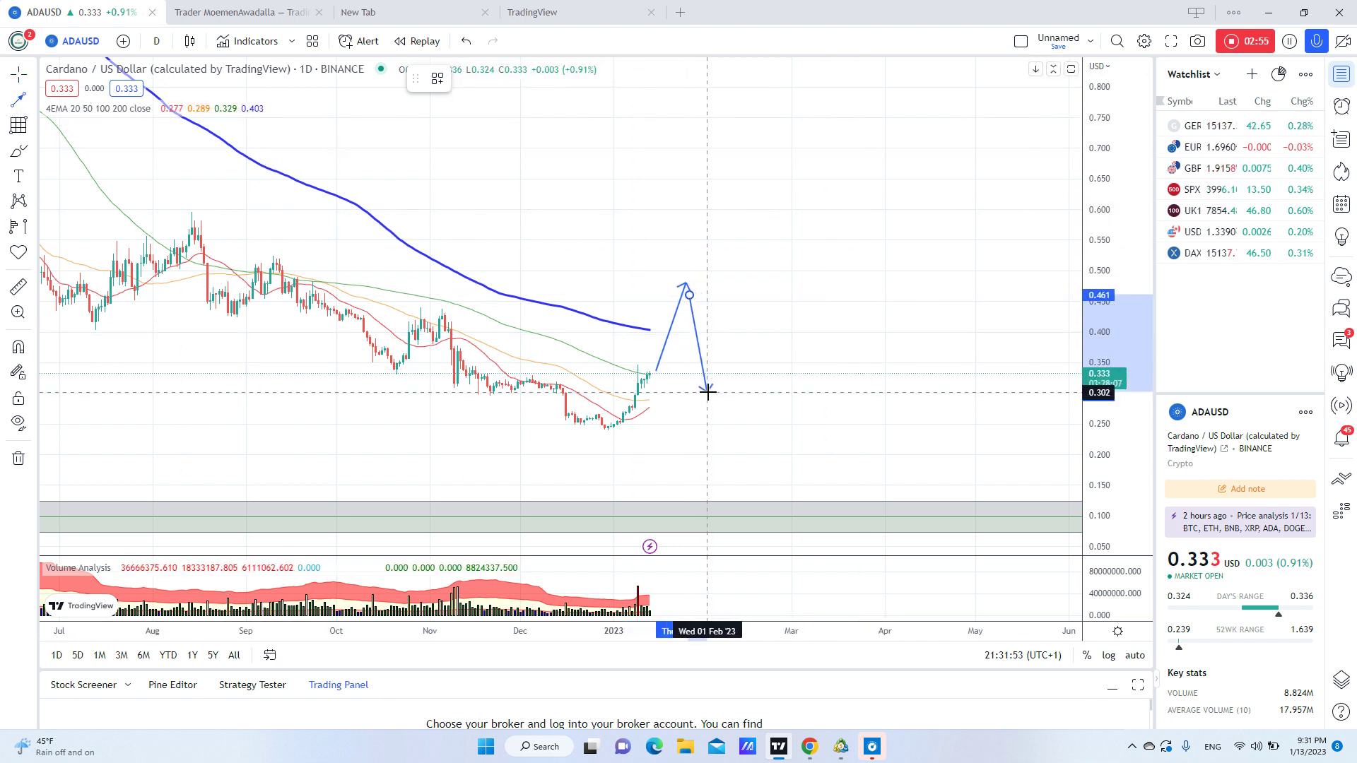
{"action": "double_click", "coordinate": [706, 388]}
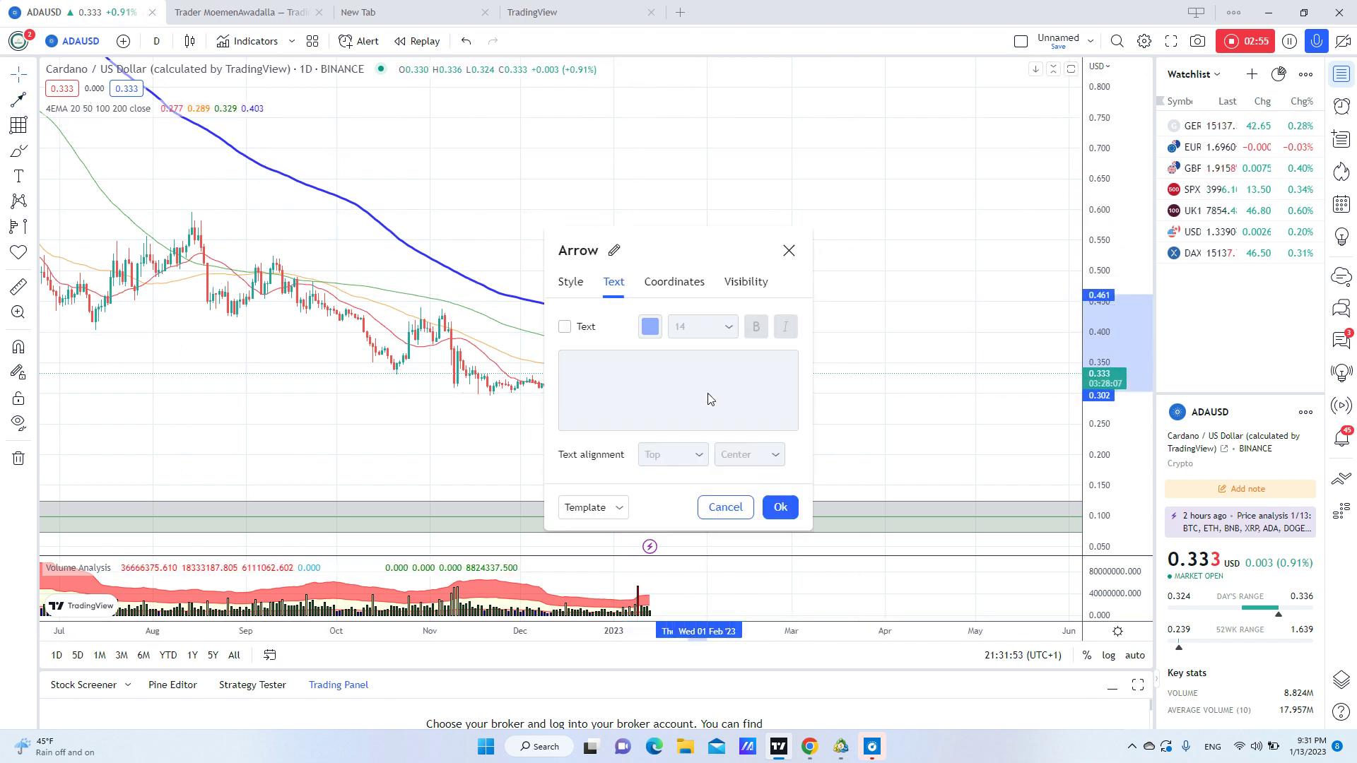
{"action": "left_click", "coordinate": [788, 250]}
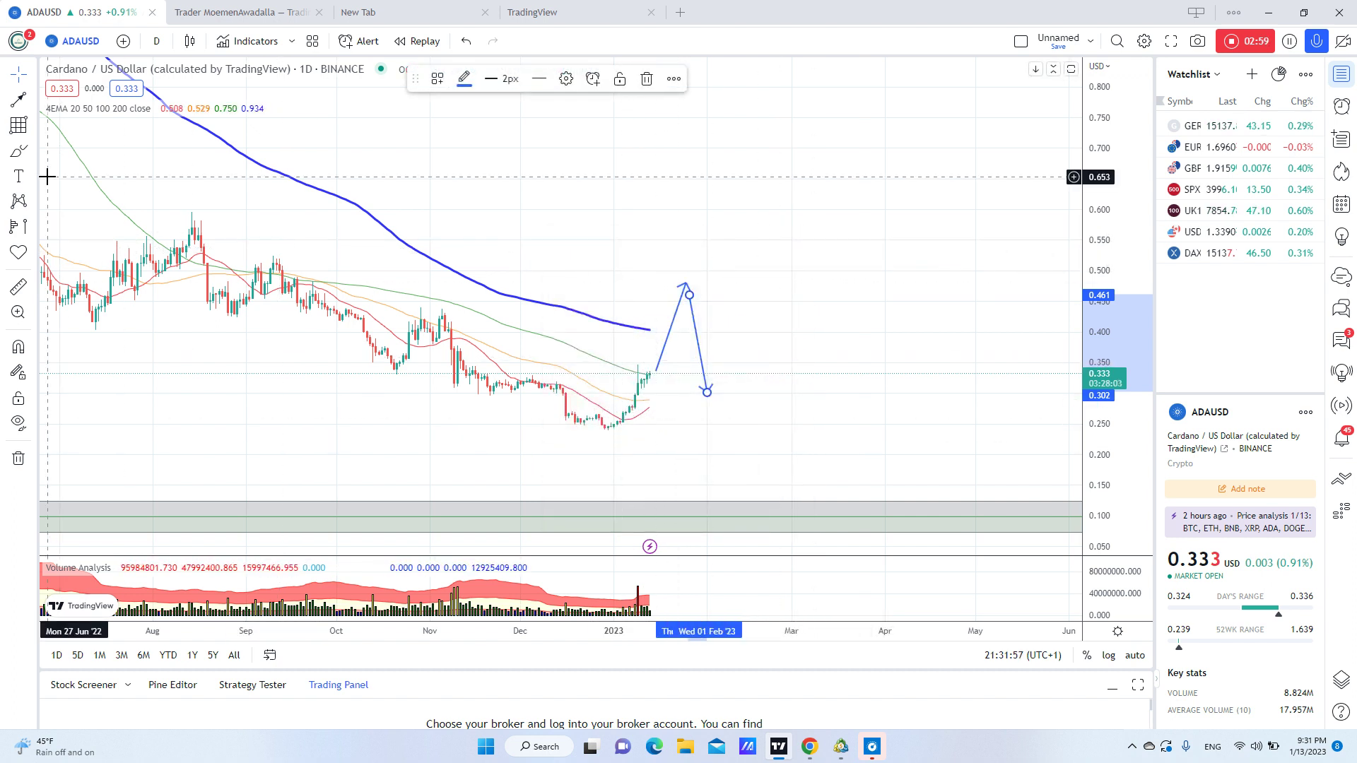
Draw a Gann Box from 3 January to 19 March 2023 between about 0.251 and 0.285, then raise its lower edge to narrow the zone
{"action": "left_click", "coordinate": [631, 389]}
{"action": "left_click", "coordinate": [620, 424]}
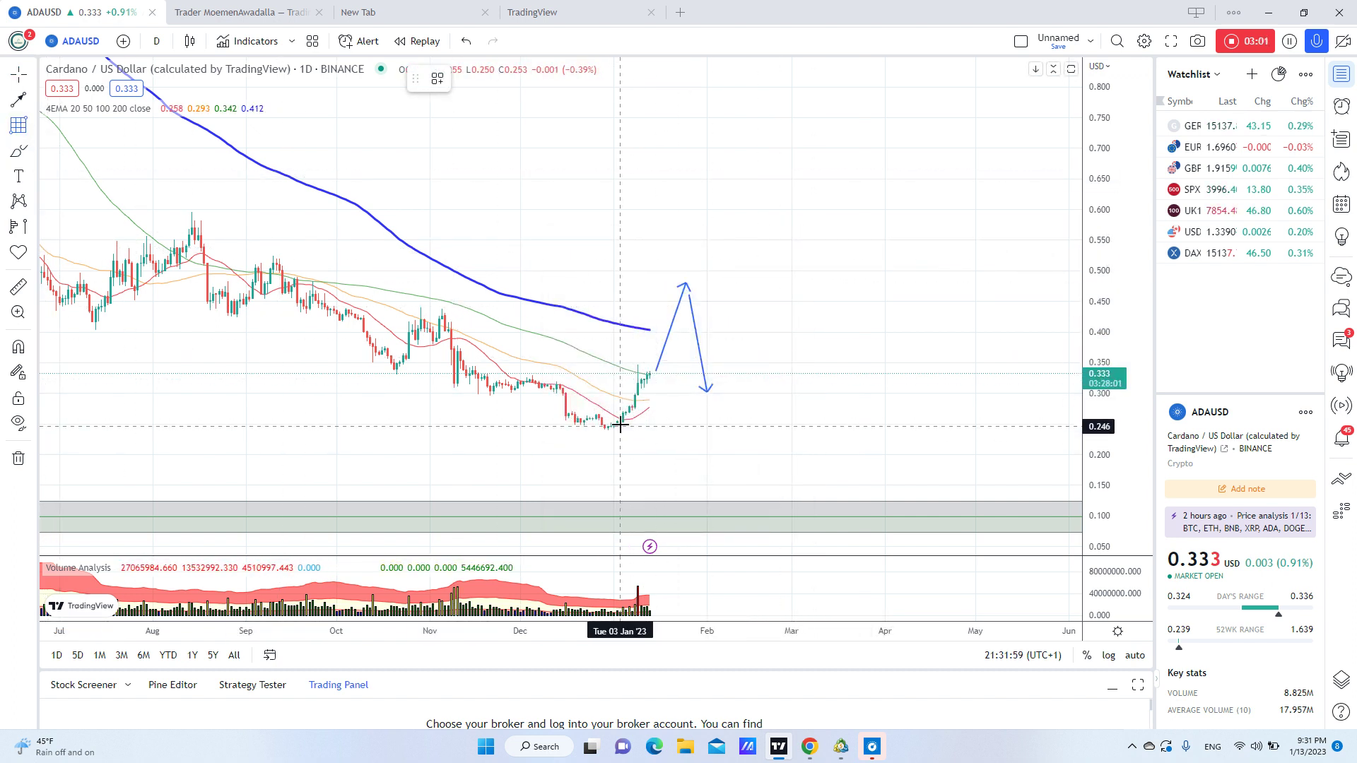
{"action": "left_click", "coordinate": [846, 402]}
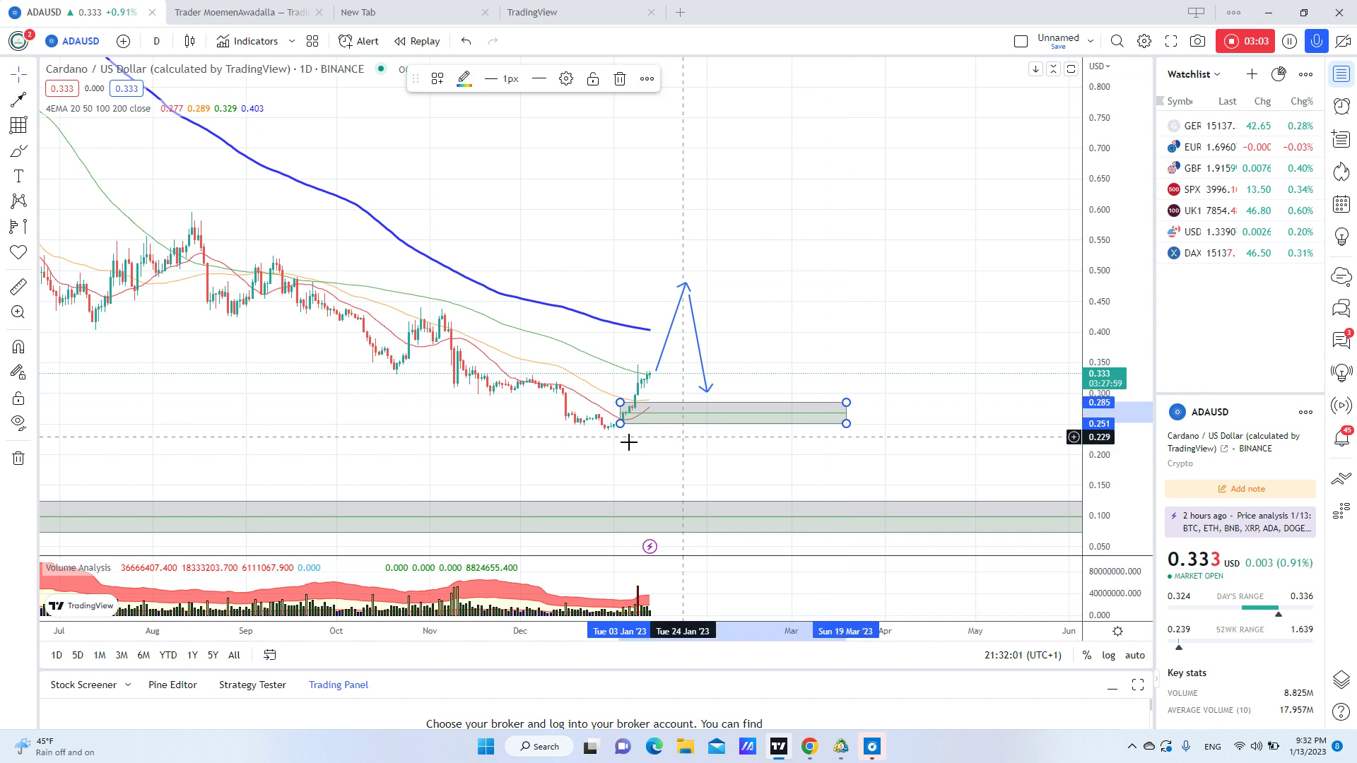
{"action": "left_click_drag", "start_coordinate": [623, 428], "coordinate": [630, 414]}
{"action": "left_click_drag", "start_coordinate": [552, 303], "coordinate": [571, 220]}
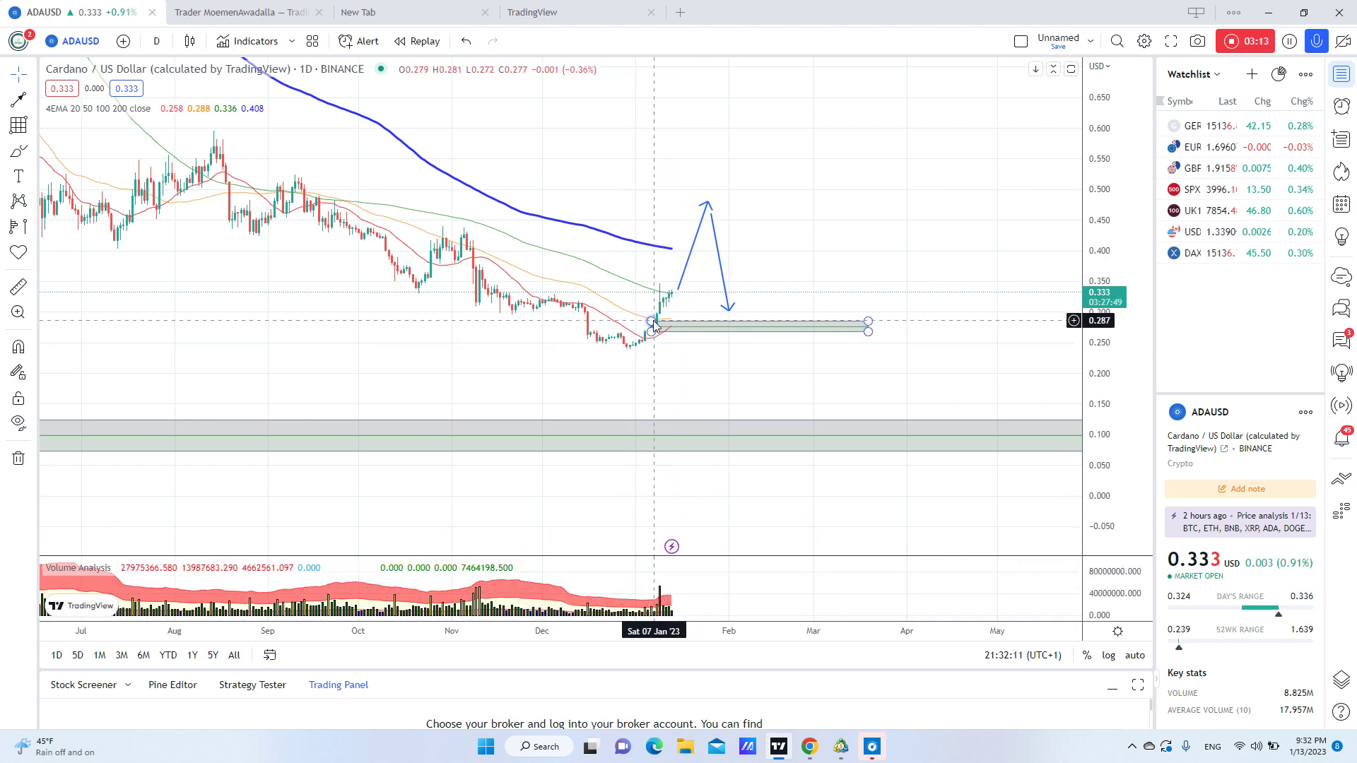
Review the daily price history back through early 2022, then reset the chart view
{"action": "scroll", "coordinate": [524, 327], "scroll_direction": "down", "scroll_amount": 5}
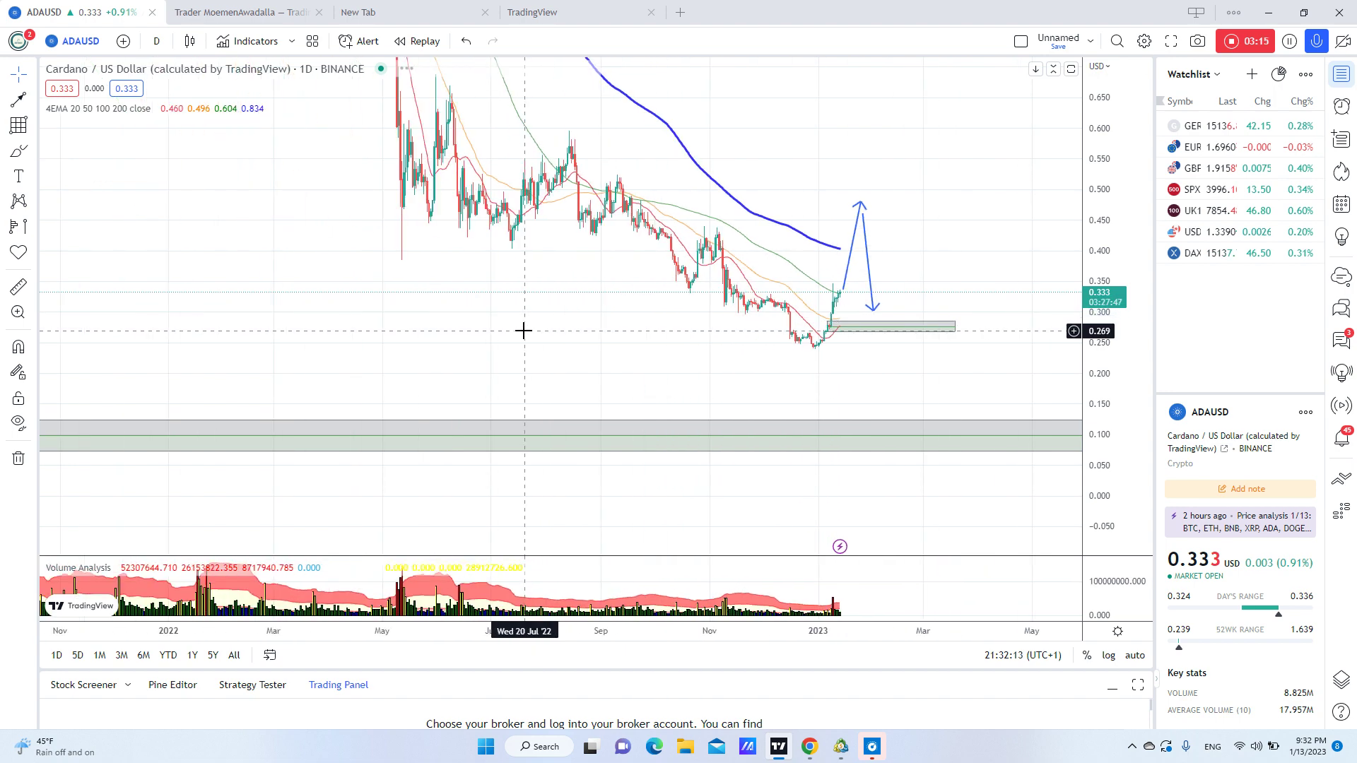
{"action": "left_click_drag", "start_coordinate": [533, 340], "coordinate": [446, 371]}
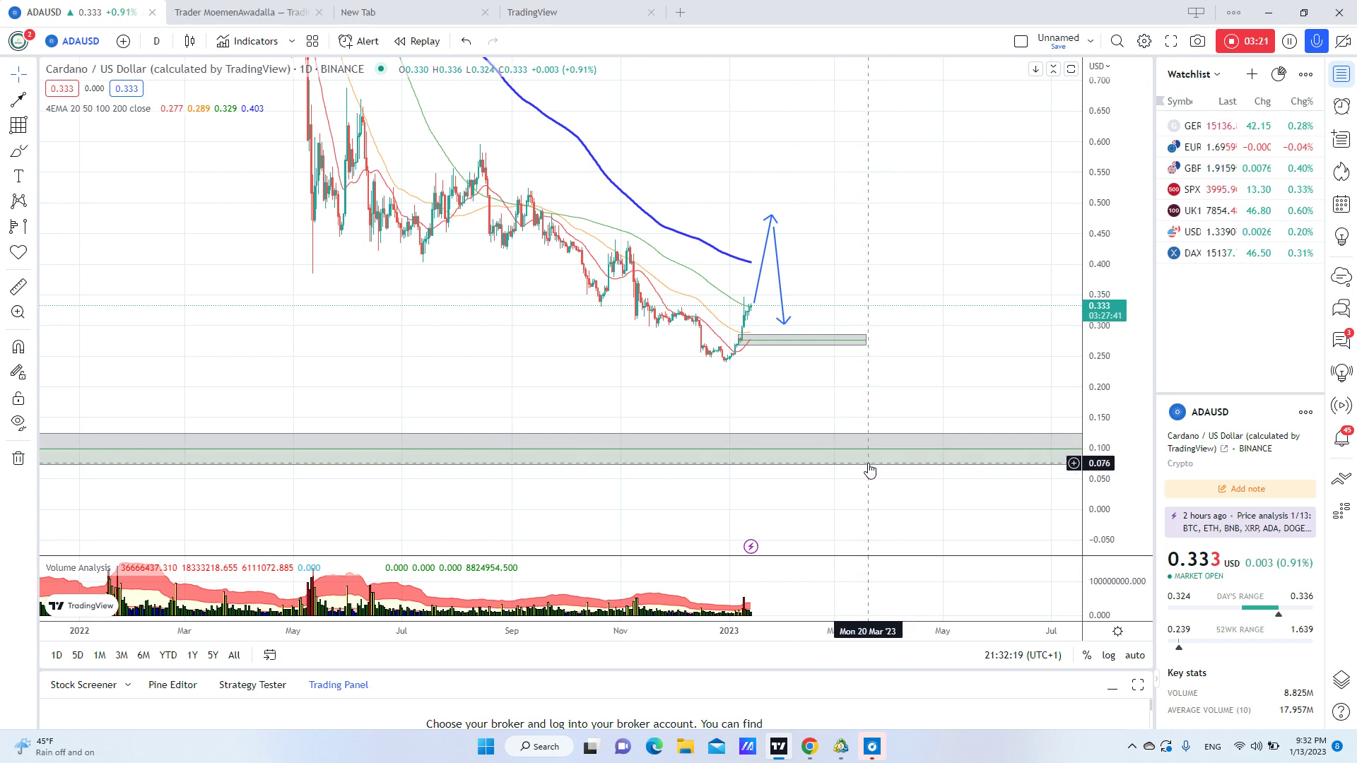
{"action": "scroll", "coordinate": [521, 366], "scroll_direction": "down", "scroll_amount": 2}
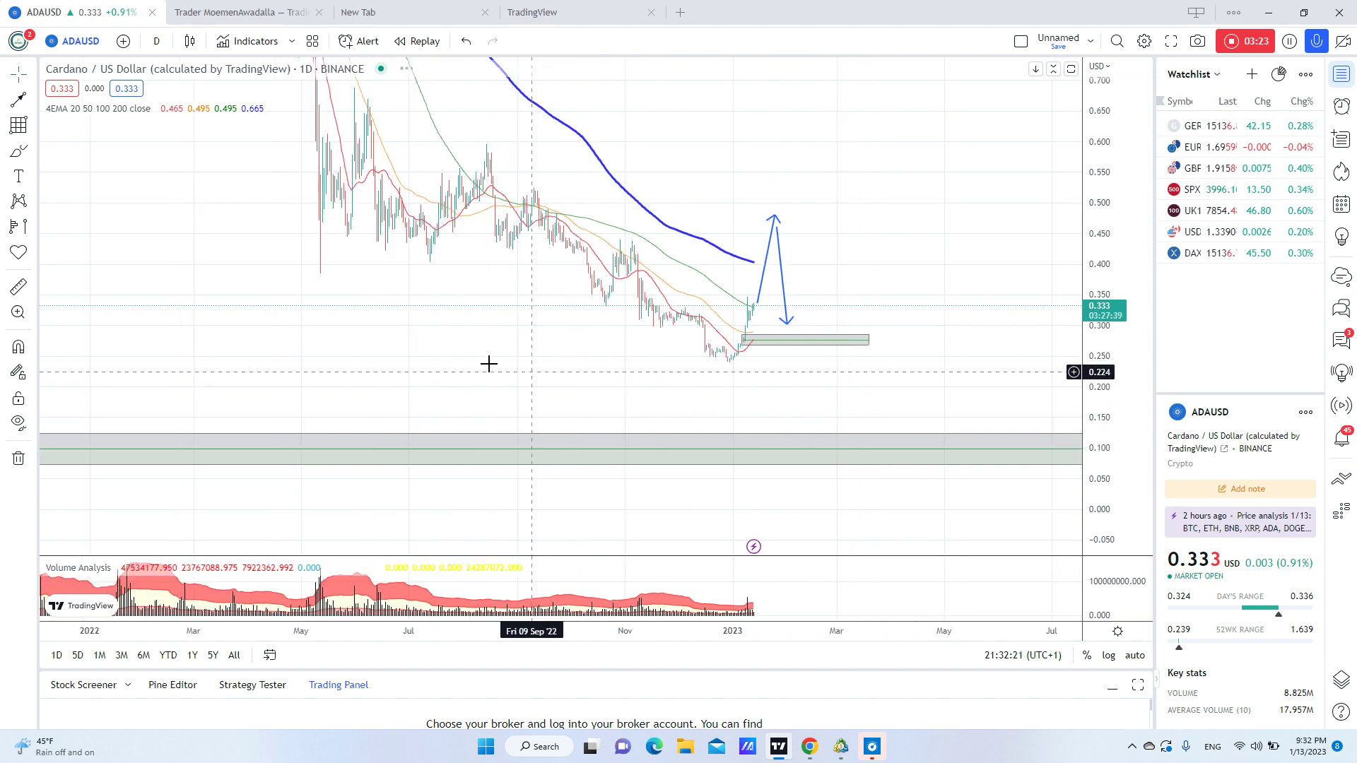
{"action": "scroll", "coordinate": [464, 372], "scroll_direction": "left", "scroll_amount": 5}
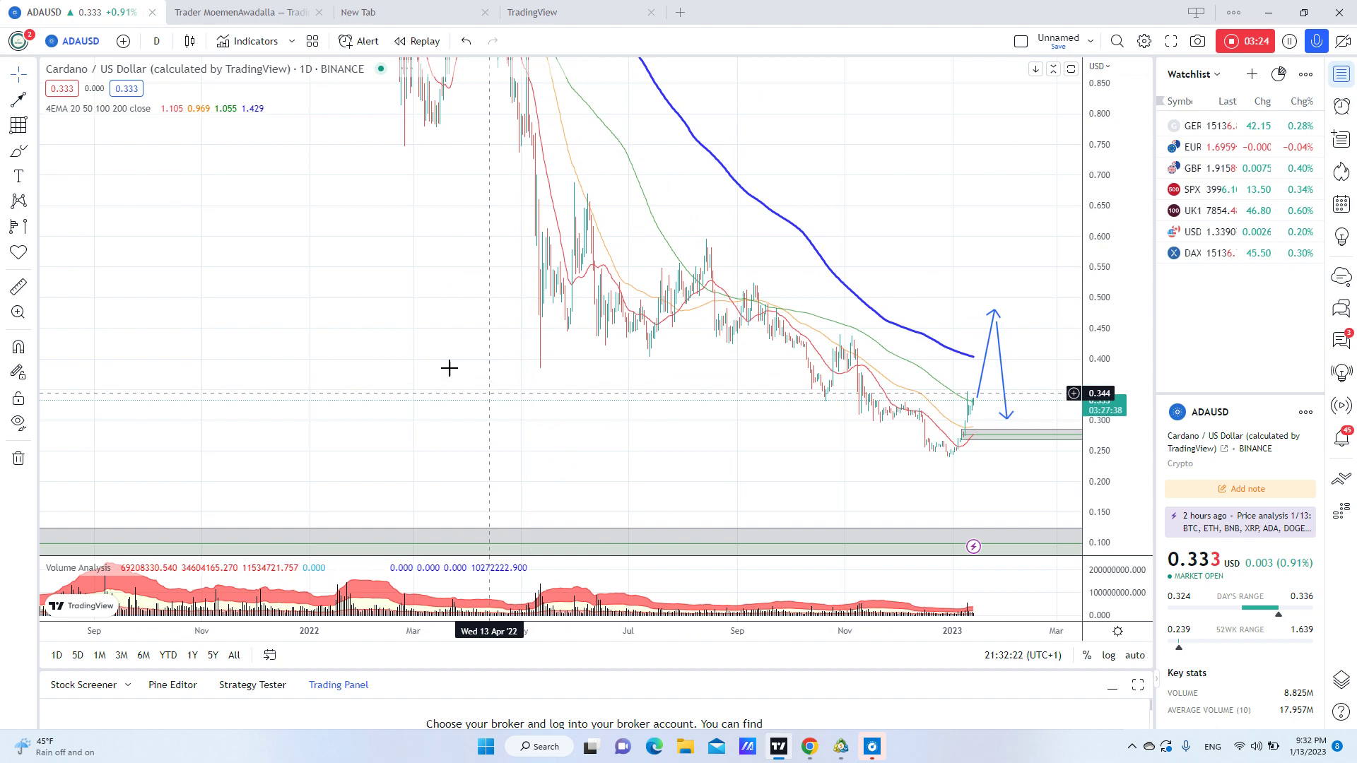
{"action": "right_click", "coordinate": [321, 394]}
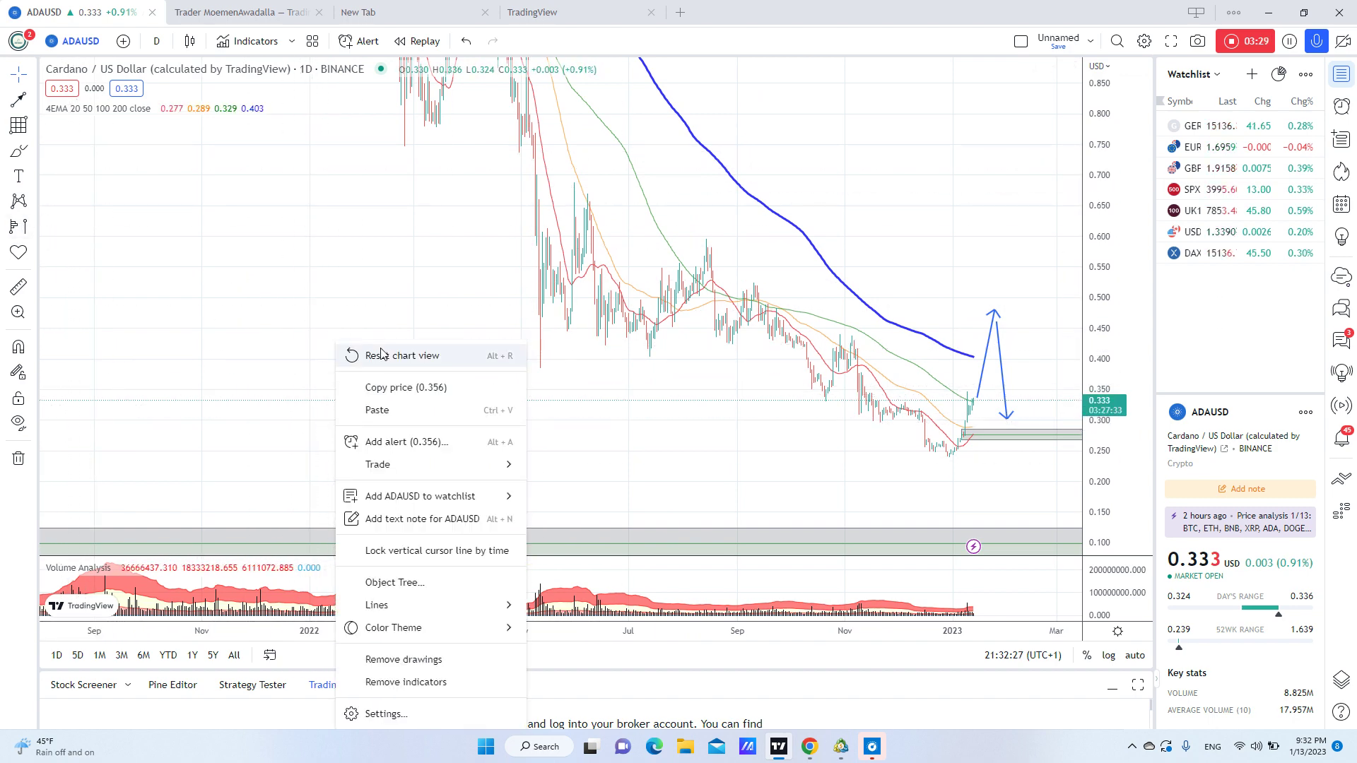
{"action": "left_click", "coordinate": [402, 356]}
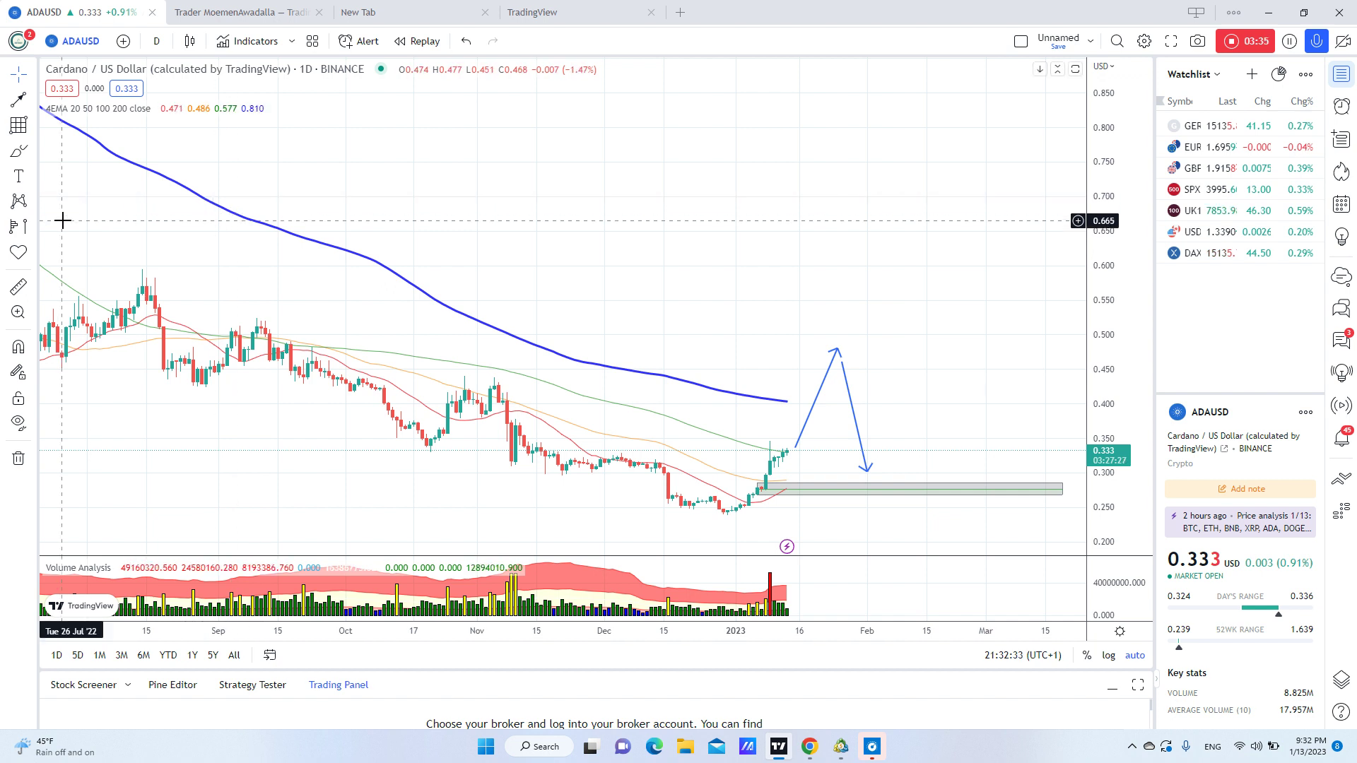
Draw a horizontal arrow at about 0.587 from 24 December 2022 to 2 February 2023 and a vertical arrow from its start to about 0.794
{"action": "left_click", "coordinate": [19, 156]}
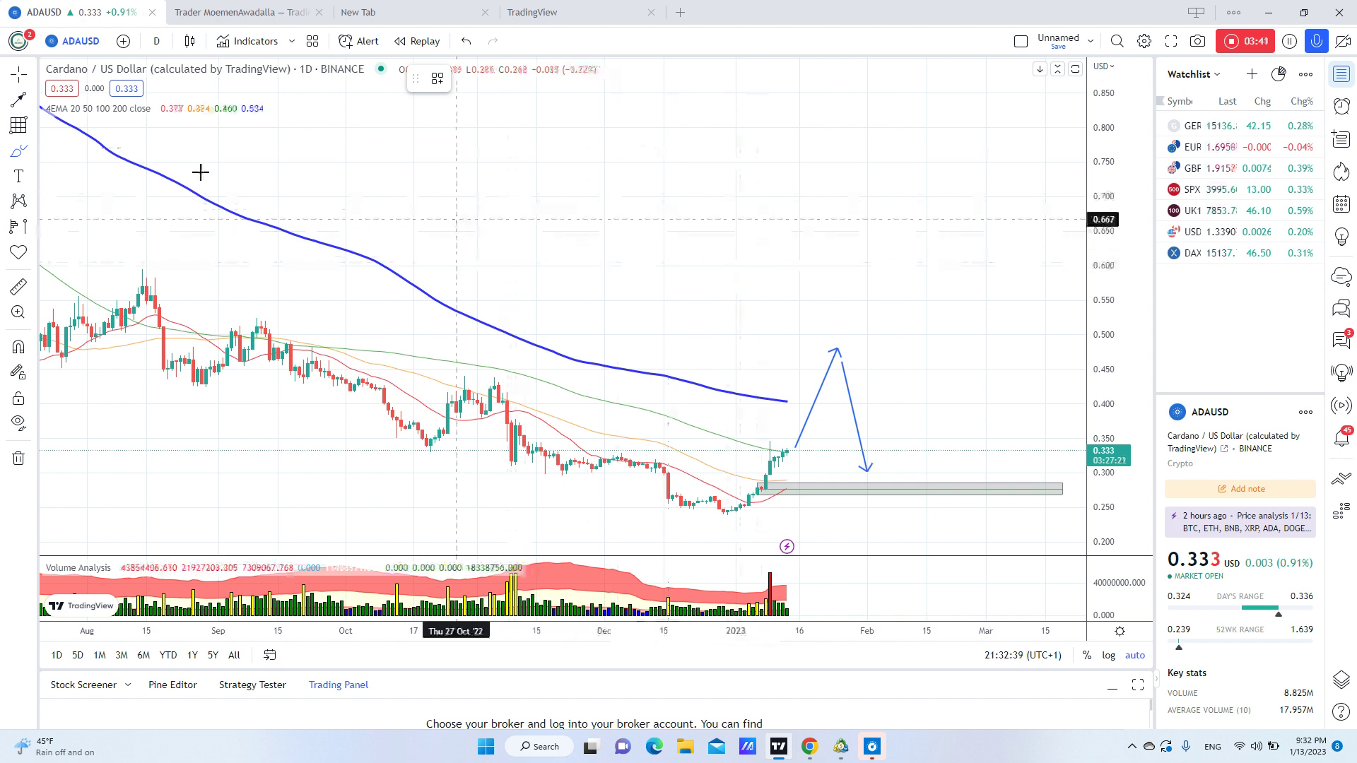
{"action": "left_click", "coordinate": [702, 136]}
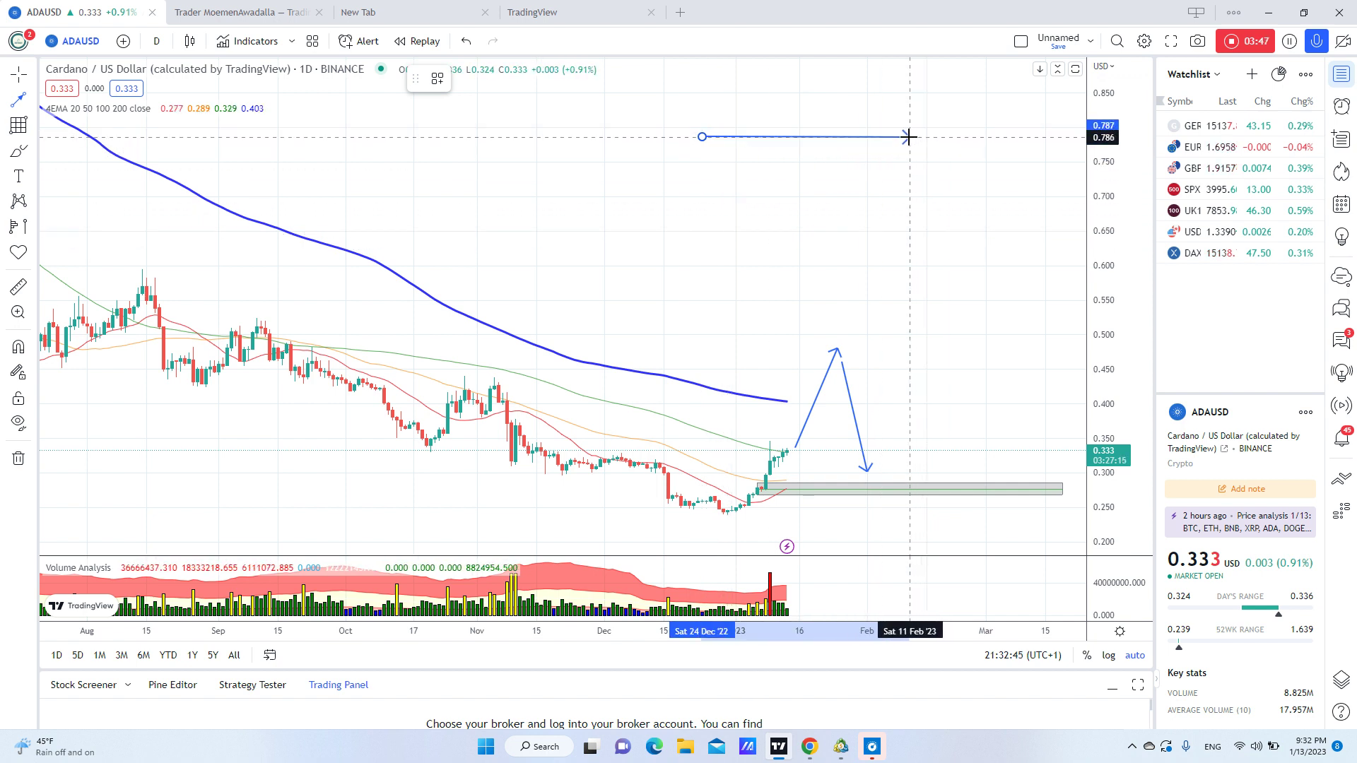
{"action": "left_click", "coordinate": [871, 136]}
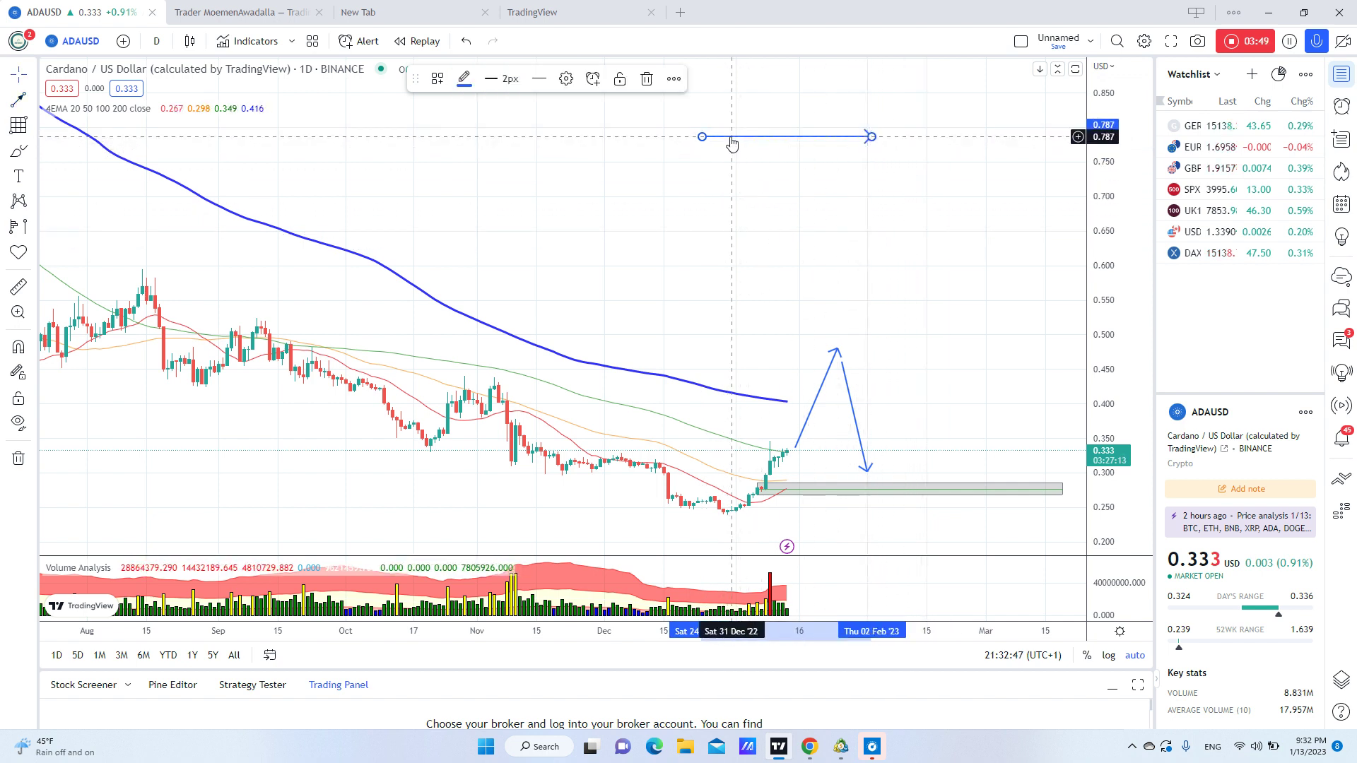
{"action": "left_click_drag", "start_coordinate": [736, 143], "coordinate": [736, 282]}
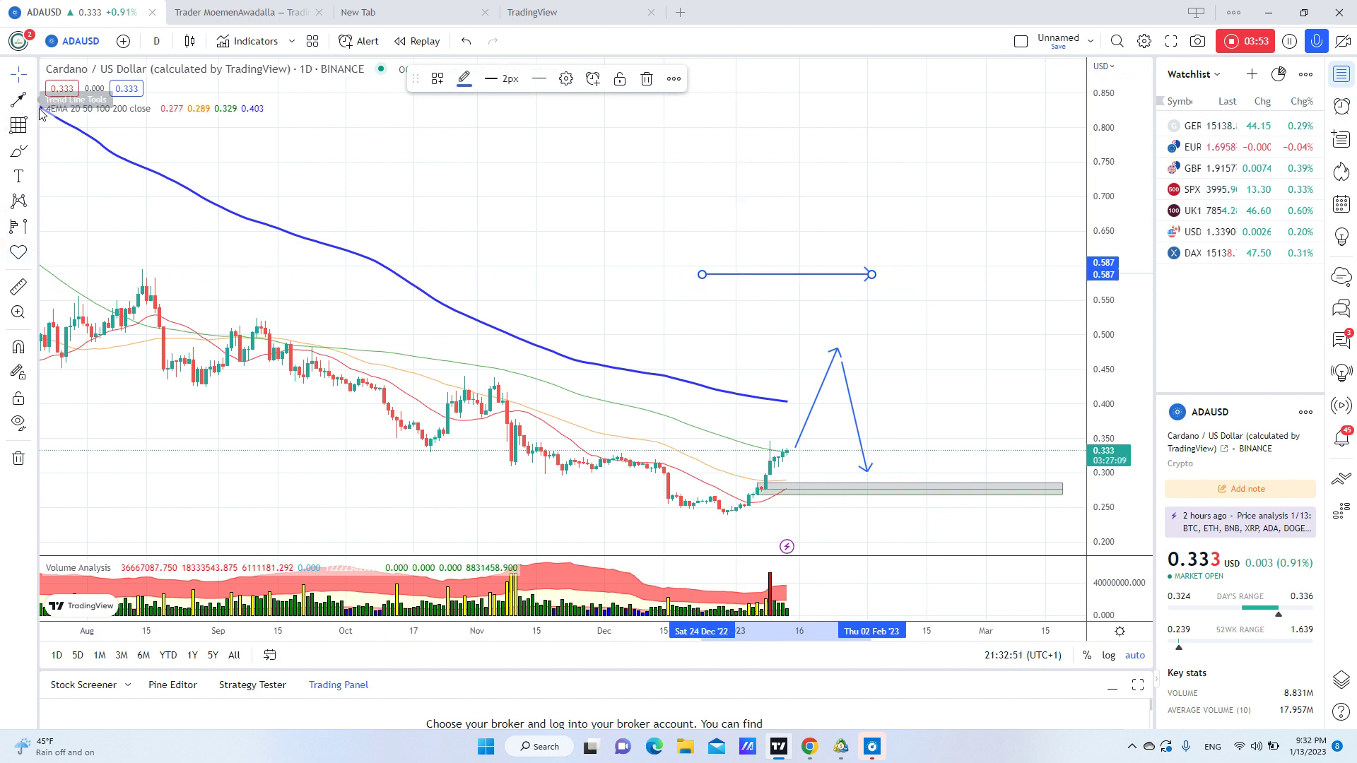
{"action": "left_click", "coordinate": [702, 274]}
{"action": "left_click", "coordinate": [702, 132]}
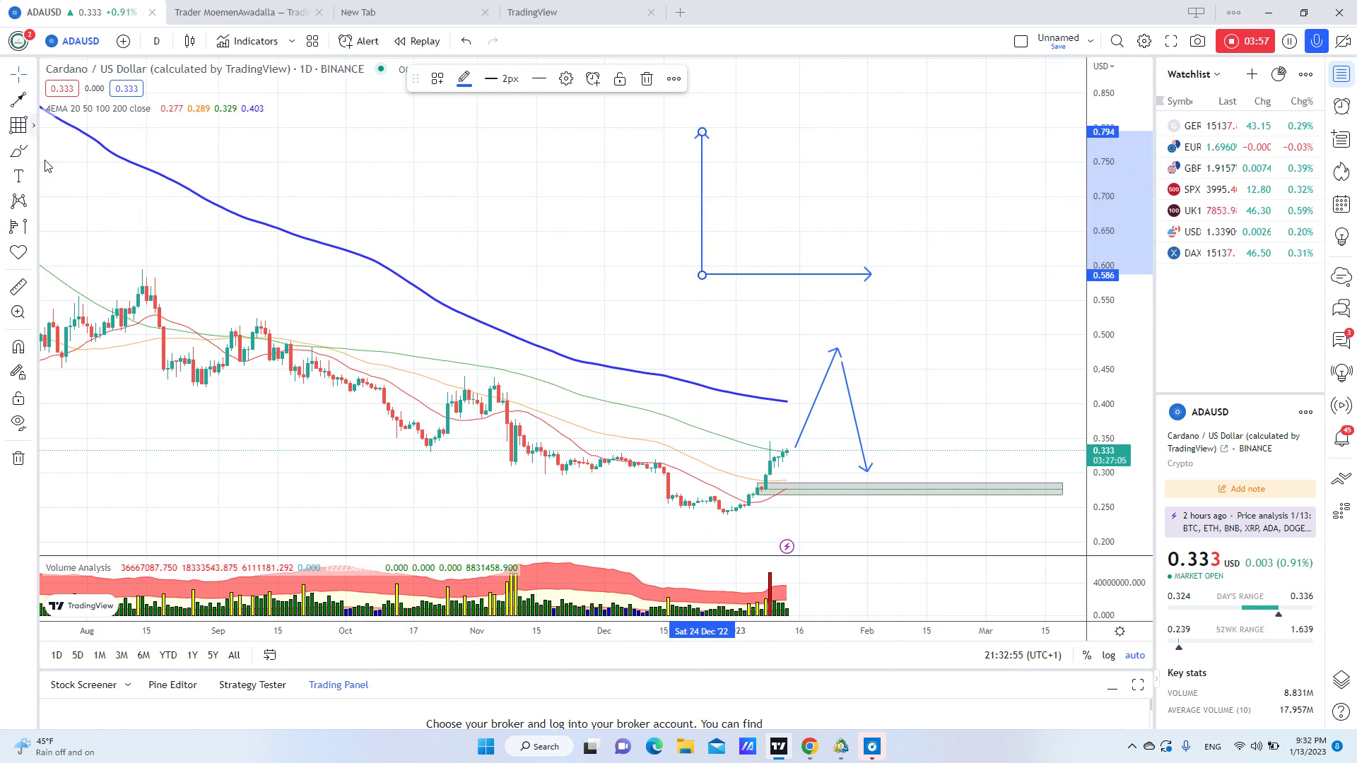
Add the text label "price" beside the vertical arrow
{"action": "left_click", "coordinate": [19, 183]}
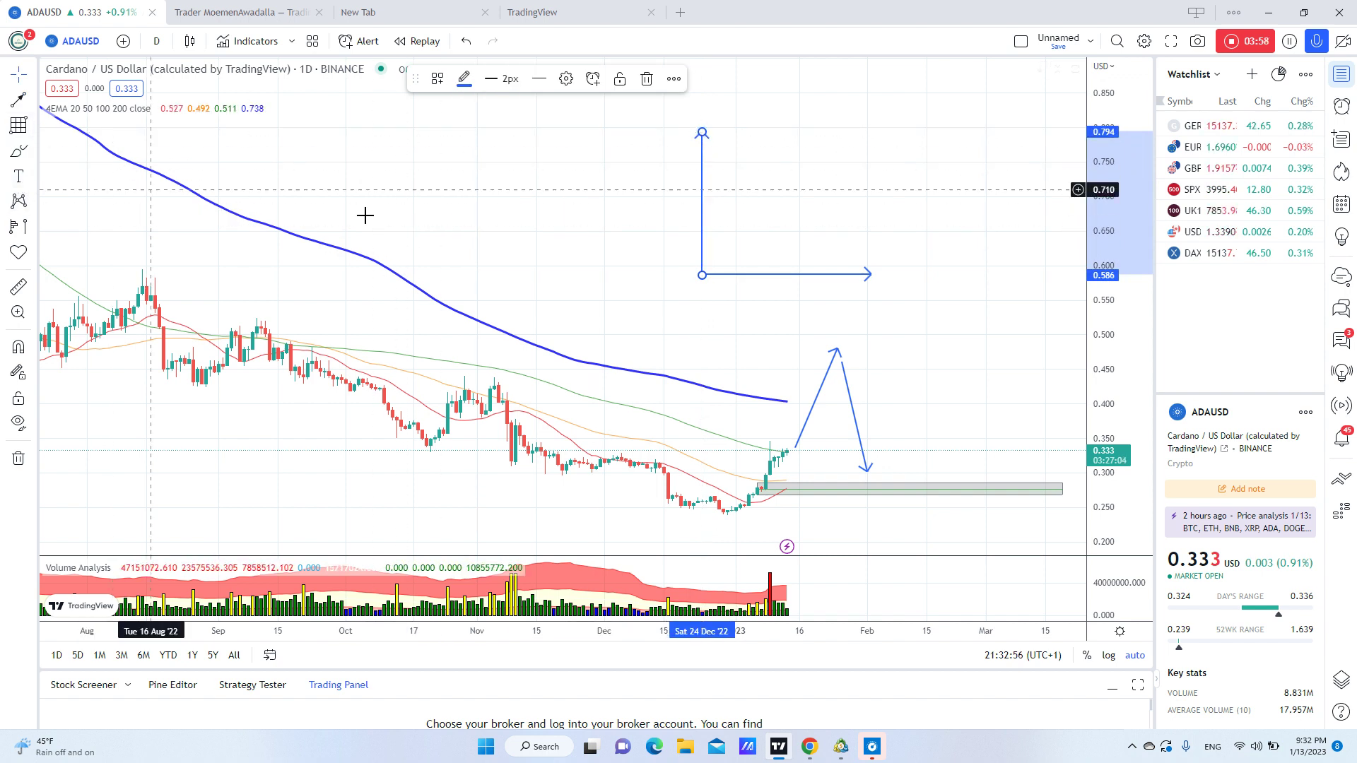
{"action": "left_click", "coordinate": [659, 172]}
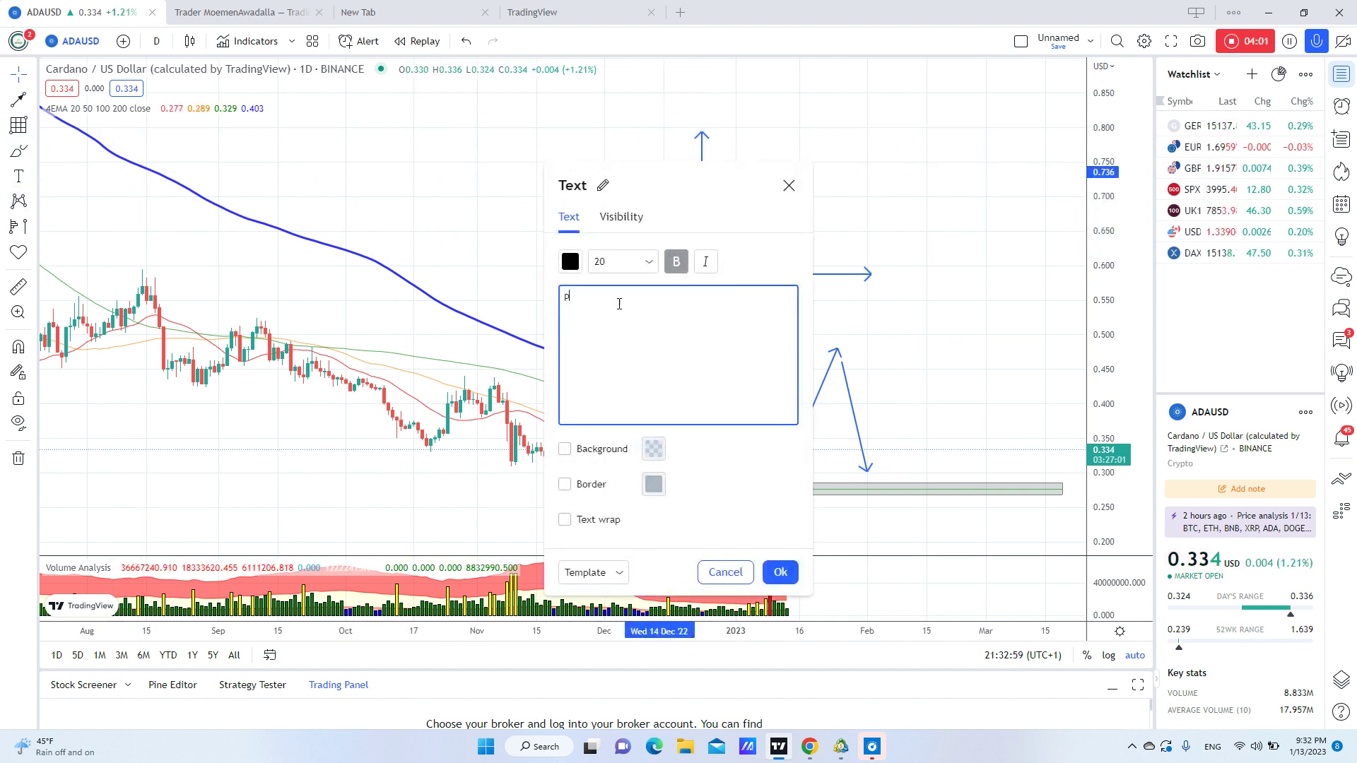
{"action": "left_click", "coordinate": [790, 574]}
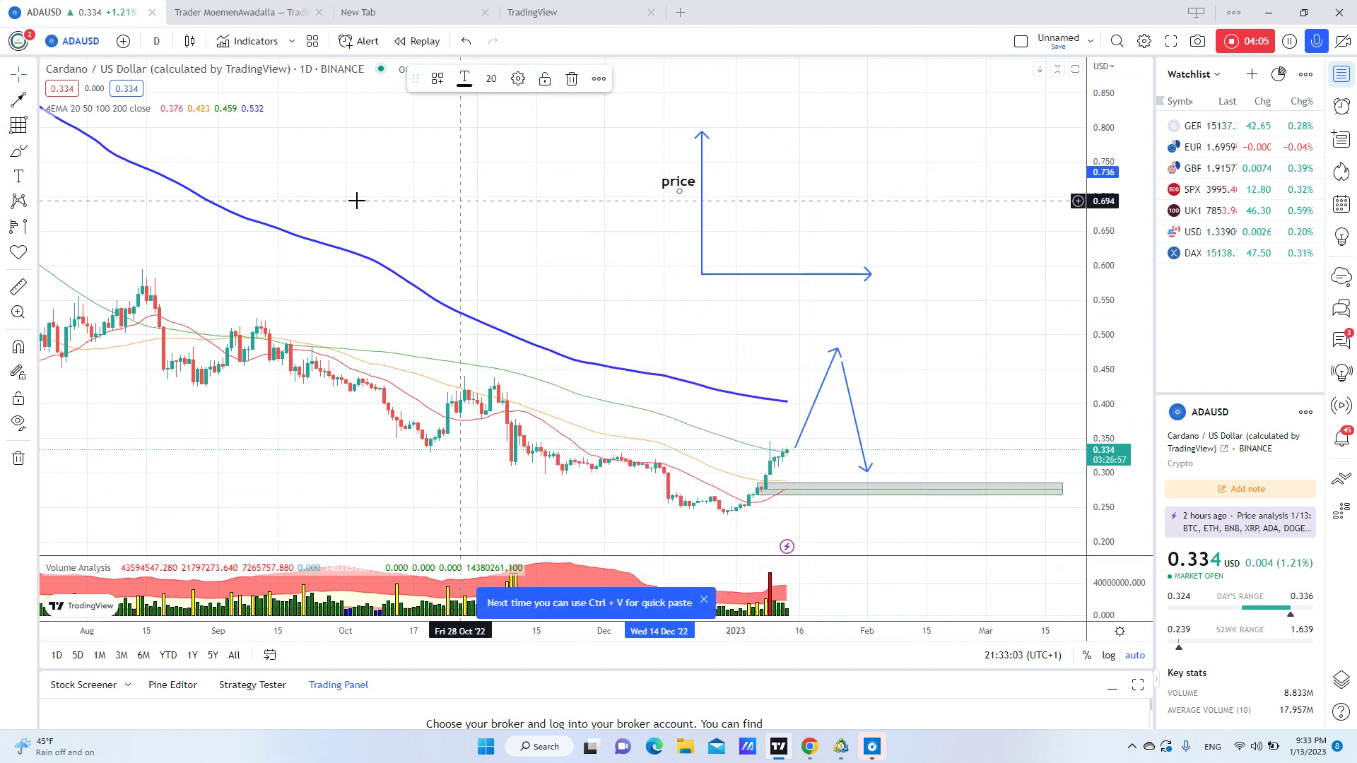
{"action": "left_click", "coordinate": [803, 294]}
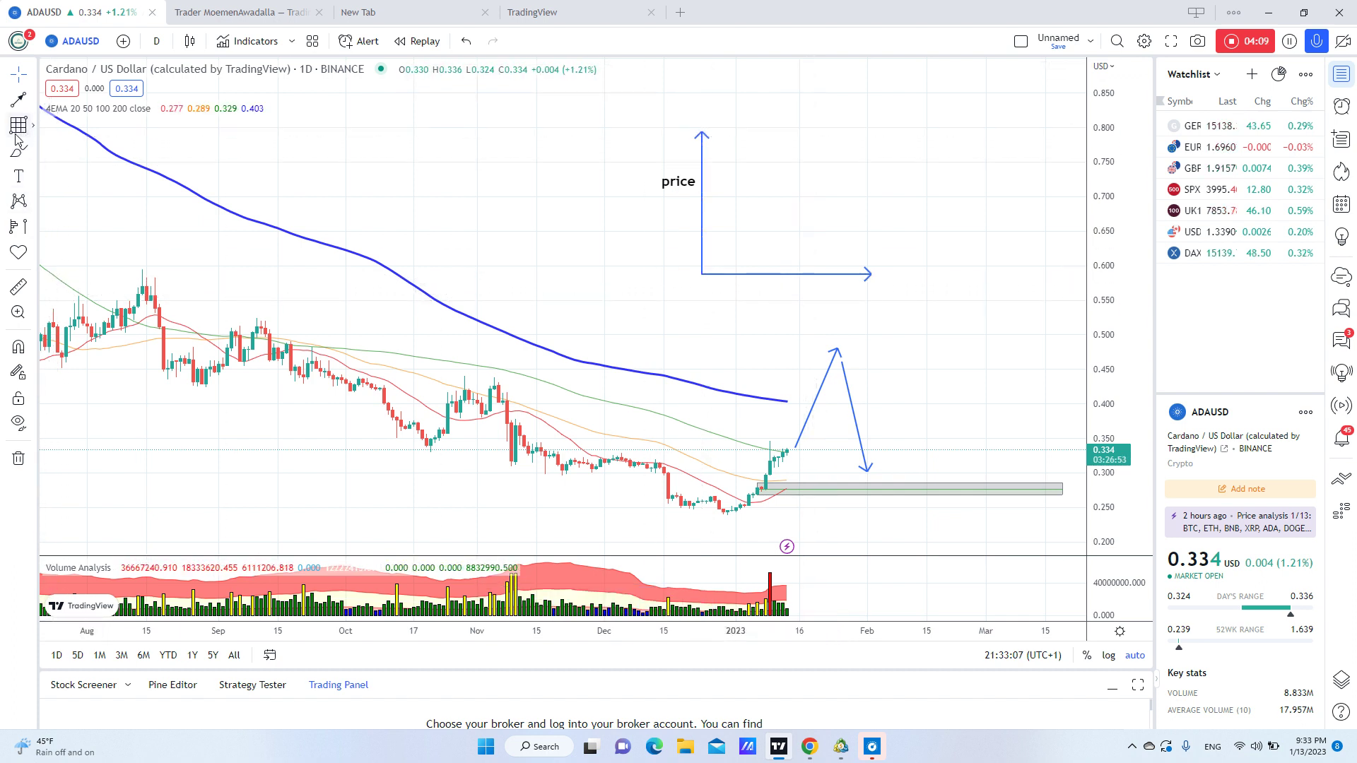
Add the text label "frequency" and place it just beneath the horizontal axis arrow
{"action": "left_click", "coordinate": [14, 180]}
{"action": "left_click", "coordinate": [783, 295]}
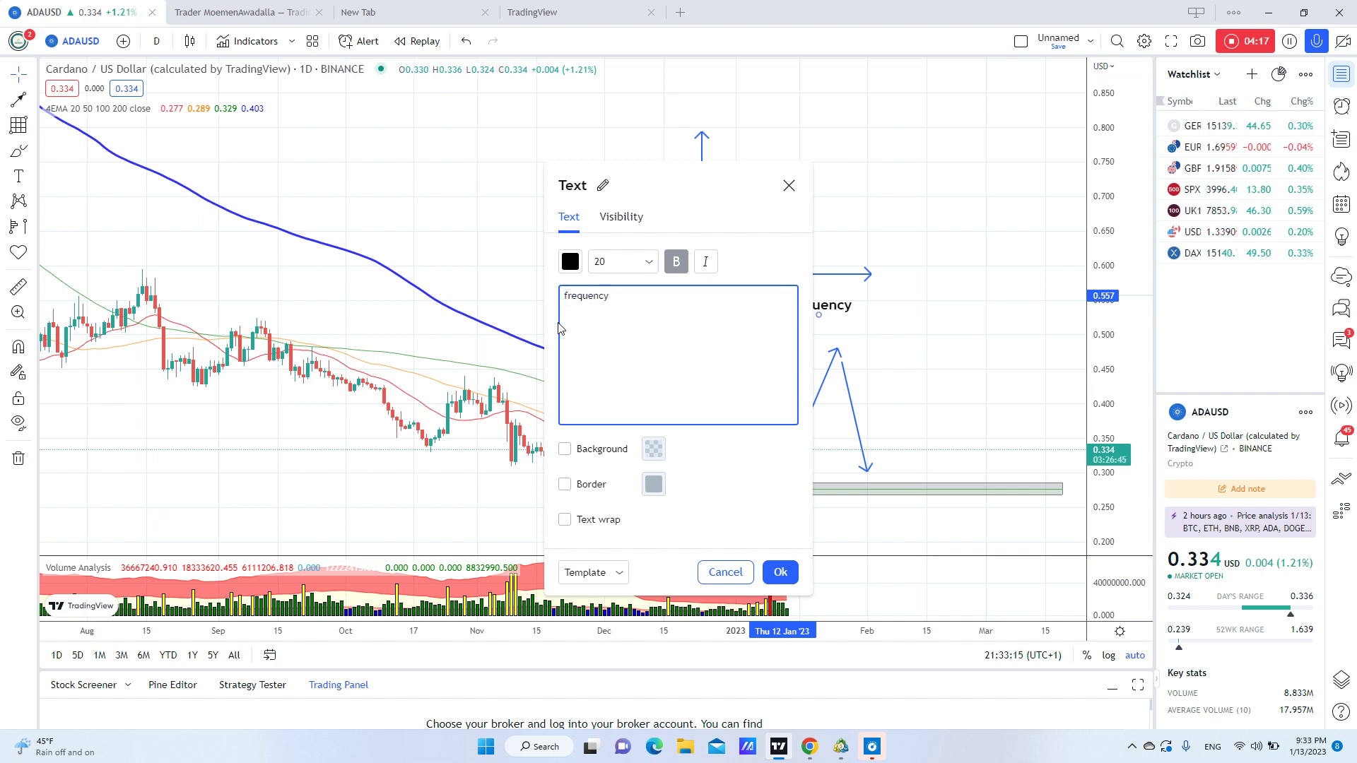
{"action": "left_click", "coordinate": [780, 573]}
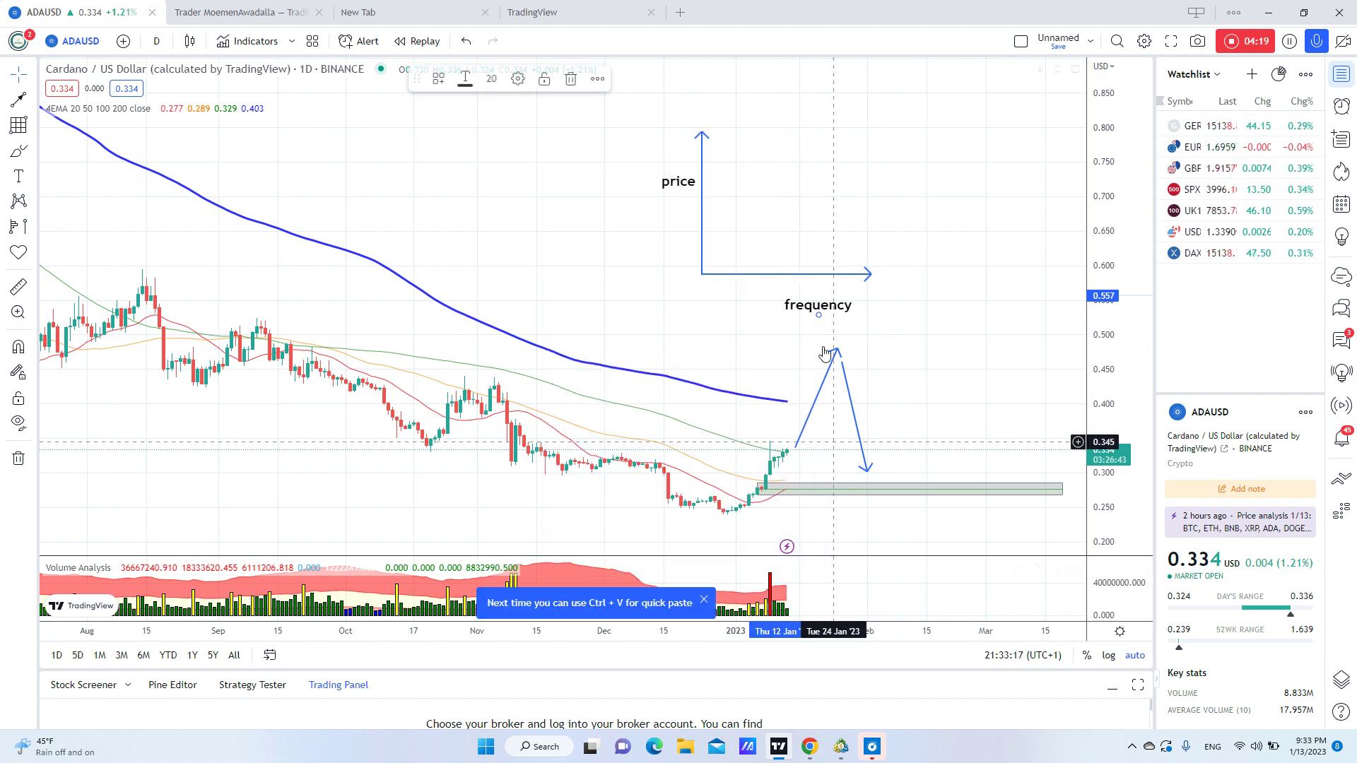
{"action": "left_click_drag", "start_coordinate": [821, 321], "coordinate": [793, 306]}
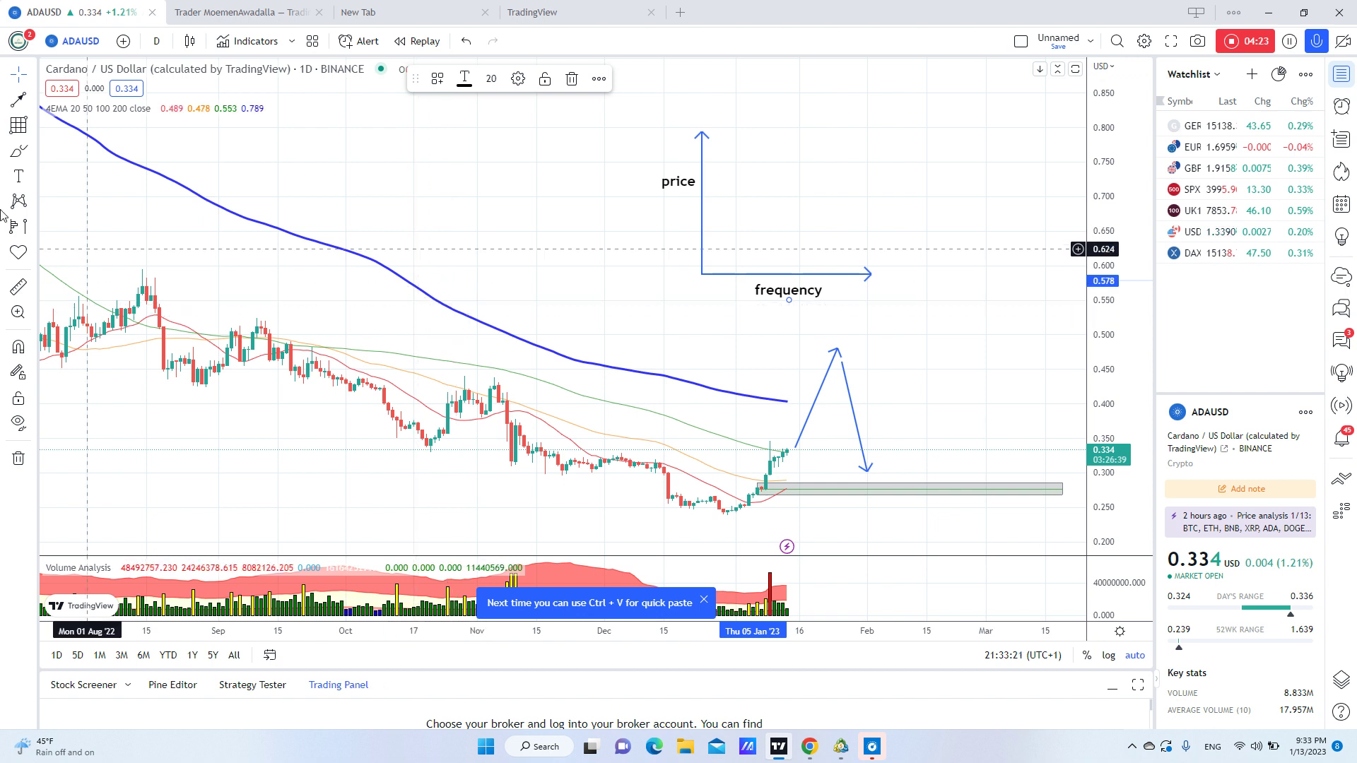
Brush a sideways bell curve inside the axes and draw a horizontal arrow through its peak at about 0.724, ending at 23 January 2023
{"action": "left_click", "coordinate": [22, 160]}
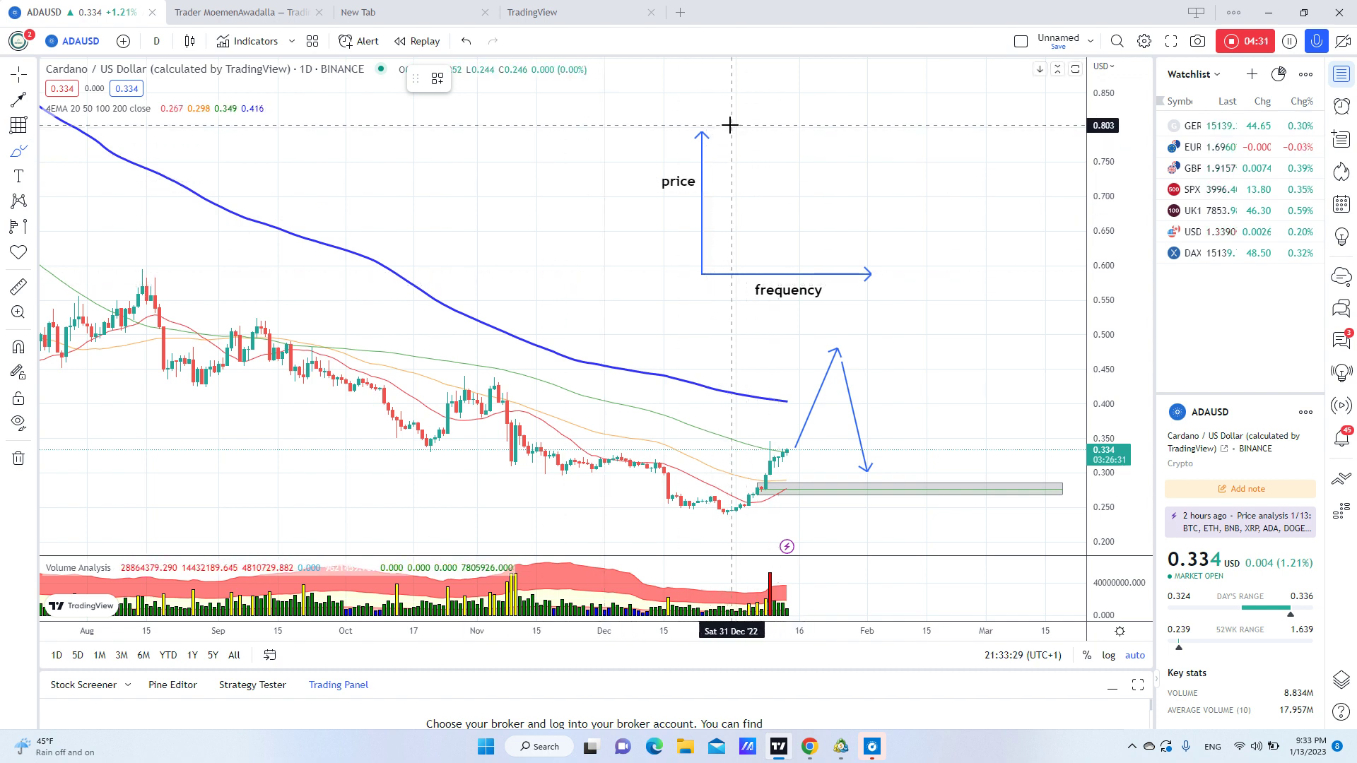
{"action": "mouse_move", "coordinate": [719, 110]}
{"action": "left_mouse_down"}
{"action": "mouse_move", "coordinate": [721, 130]}
{"action": "mouse_move", "coordinate": [781, 158]}
{"action": "mouse_move", "coordinate": [794, 187]}
{"action": "mouse_move", "coordinate": [733, 240]}
{"action": "mouse_move", "coordinate": [732, 269]}
{"action": "left_mouse_up"}
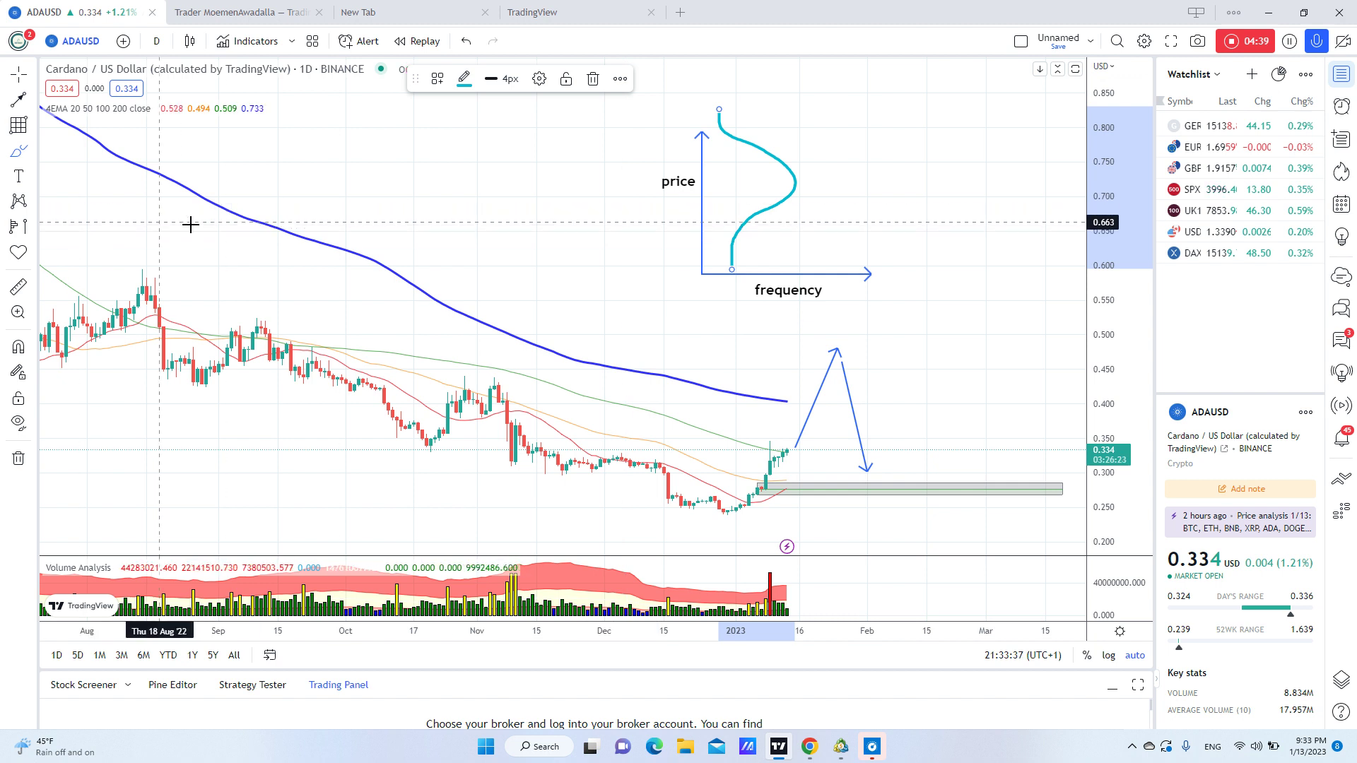
{"action": "left_click", "coordinate": [19, 101]}
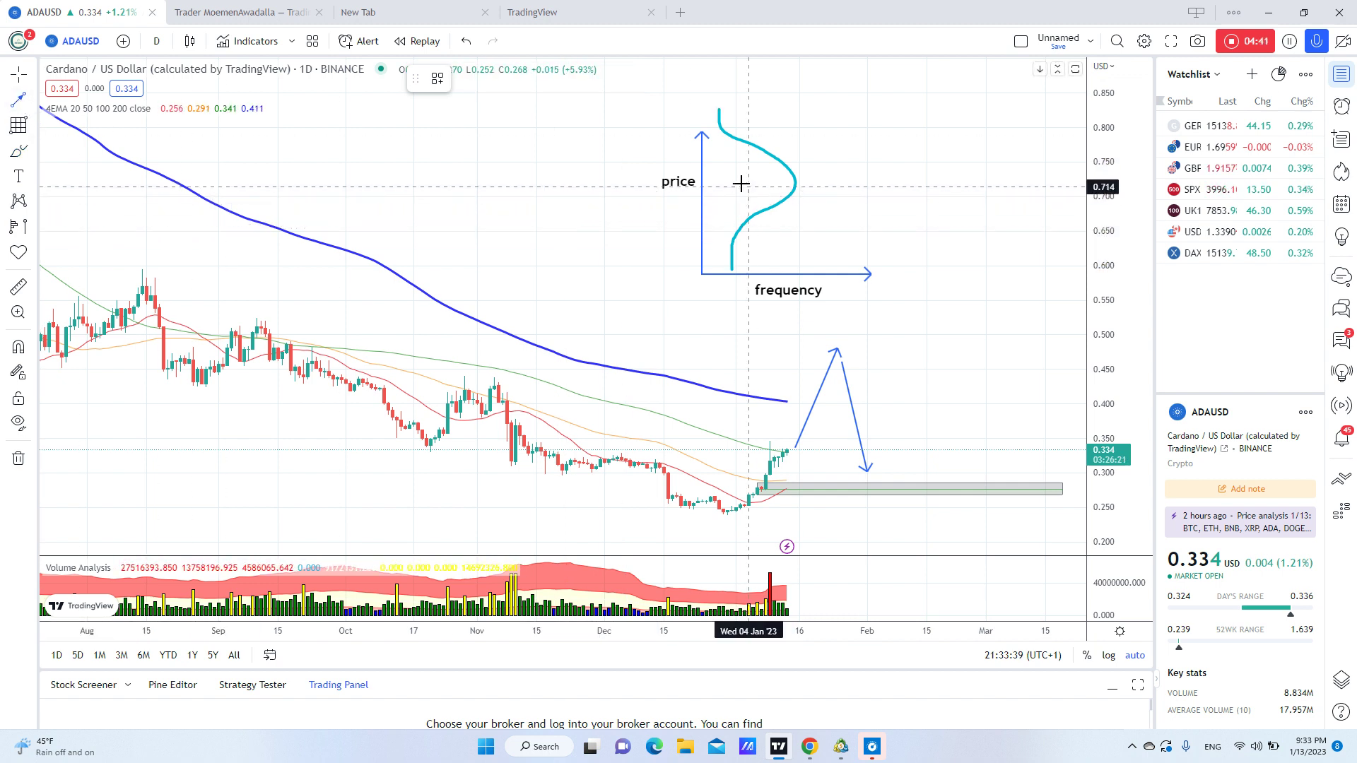
{"action": "left_click", "coordinate": [703, 180]}
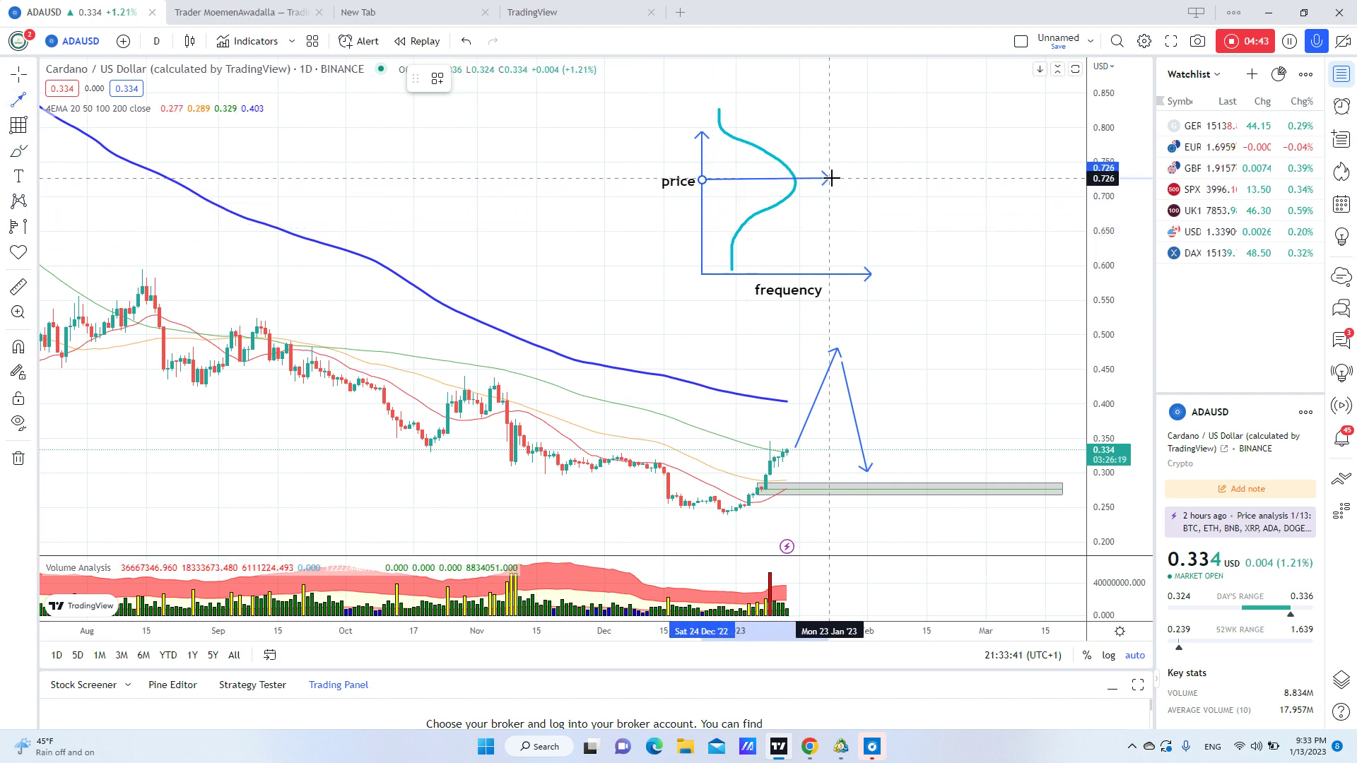
{"action": "left_click", "coordinate": [897, 181]}
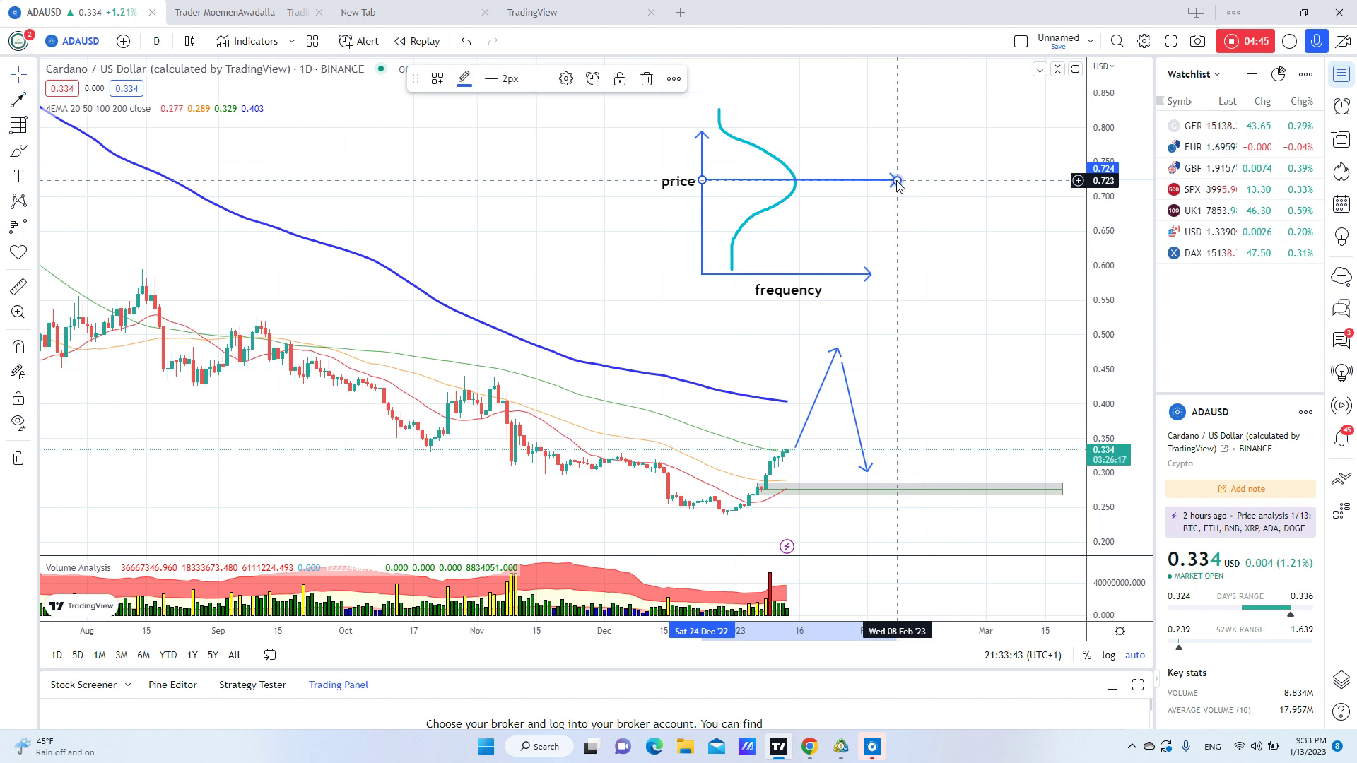
{"action": "mouse_move", "coordinate": [897, 181]}
{"action": "left_mouse_down"}
{"action": "mouse_move", "coordinate": [815, 182]}
{"action": "mouse_move", "coordinate": [829, 181]}
{"action": "left_mouse_up"}
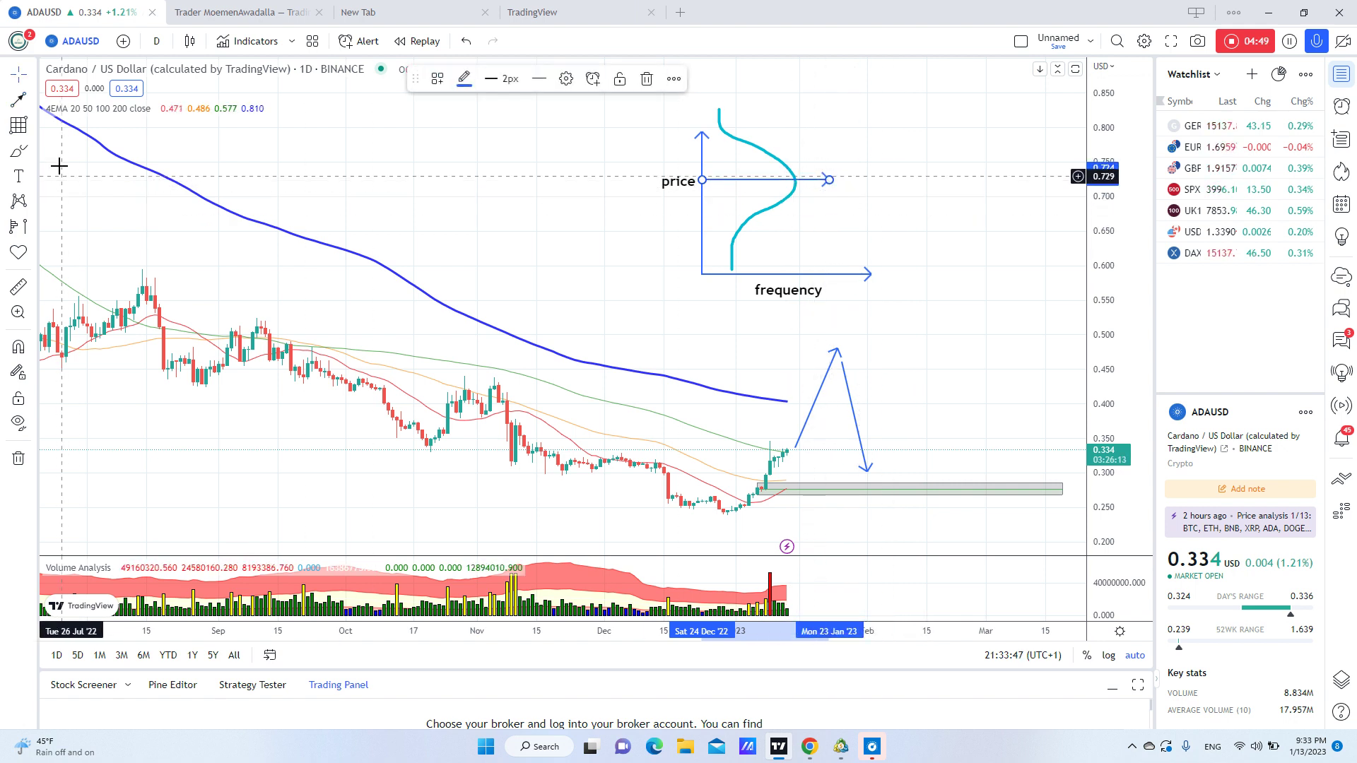
Label the tip of the arrow through the curve's peak "1K" and lengthen the vertical price arrow past the top of the curve
{"action": "left_click", "coordinate": [18, 176]}
{"action": "left_click", "coordinate": [889, 202]}
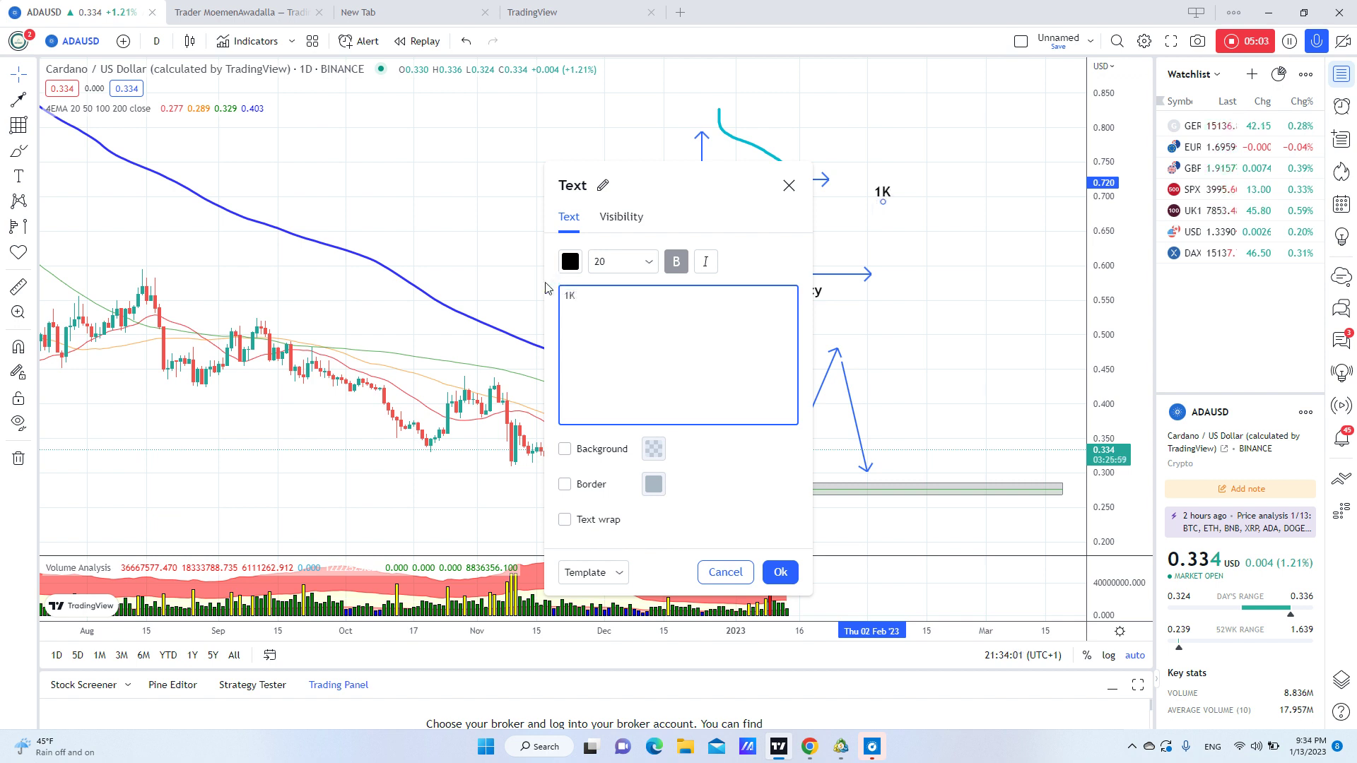
{"action": "left_click", "coordinate": [780, 572]}
{"action": "left_click_drag", "start_coordinate": [885, 200], "coordinate": [856, 185]}
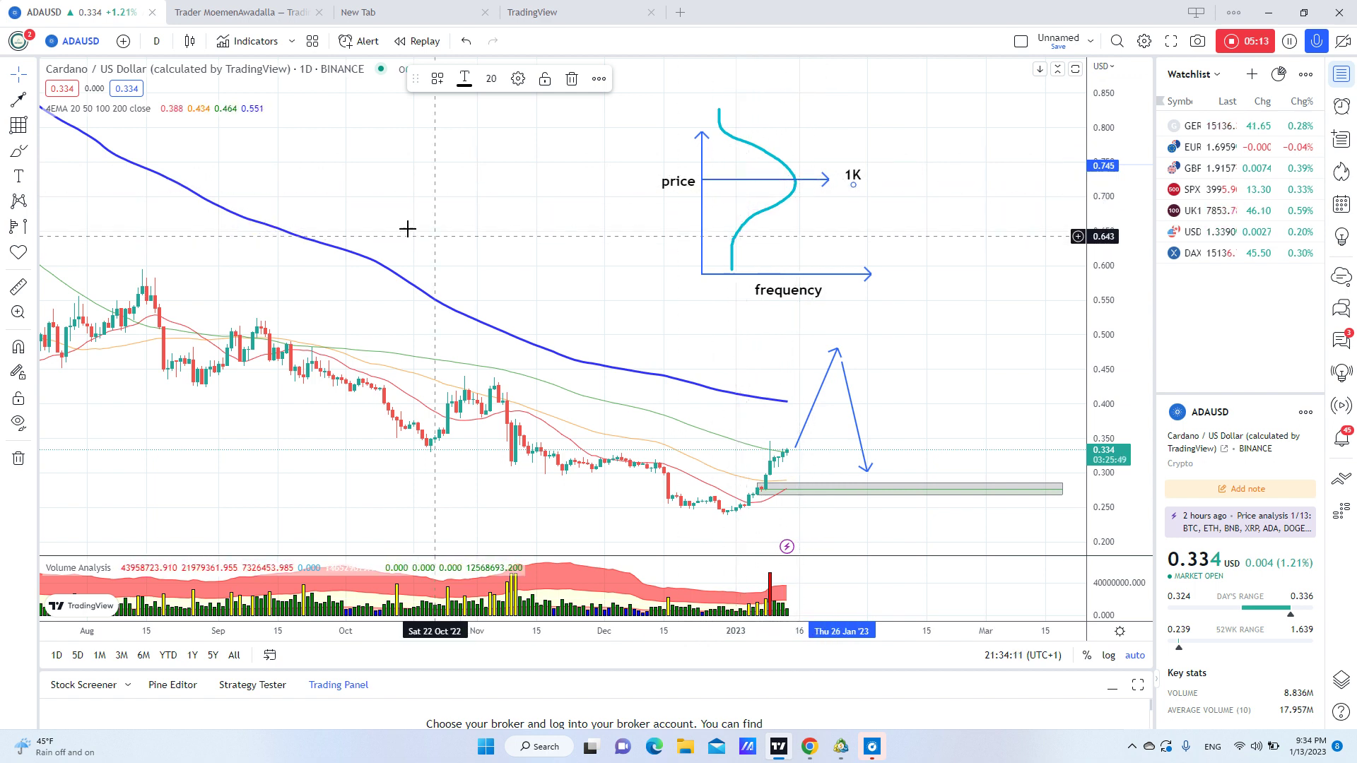
{"action": "left_click_drag", "start_coordinate": [702, 136], "coordinate": [703, 72]}
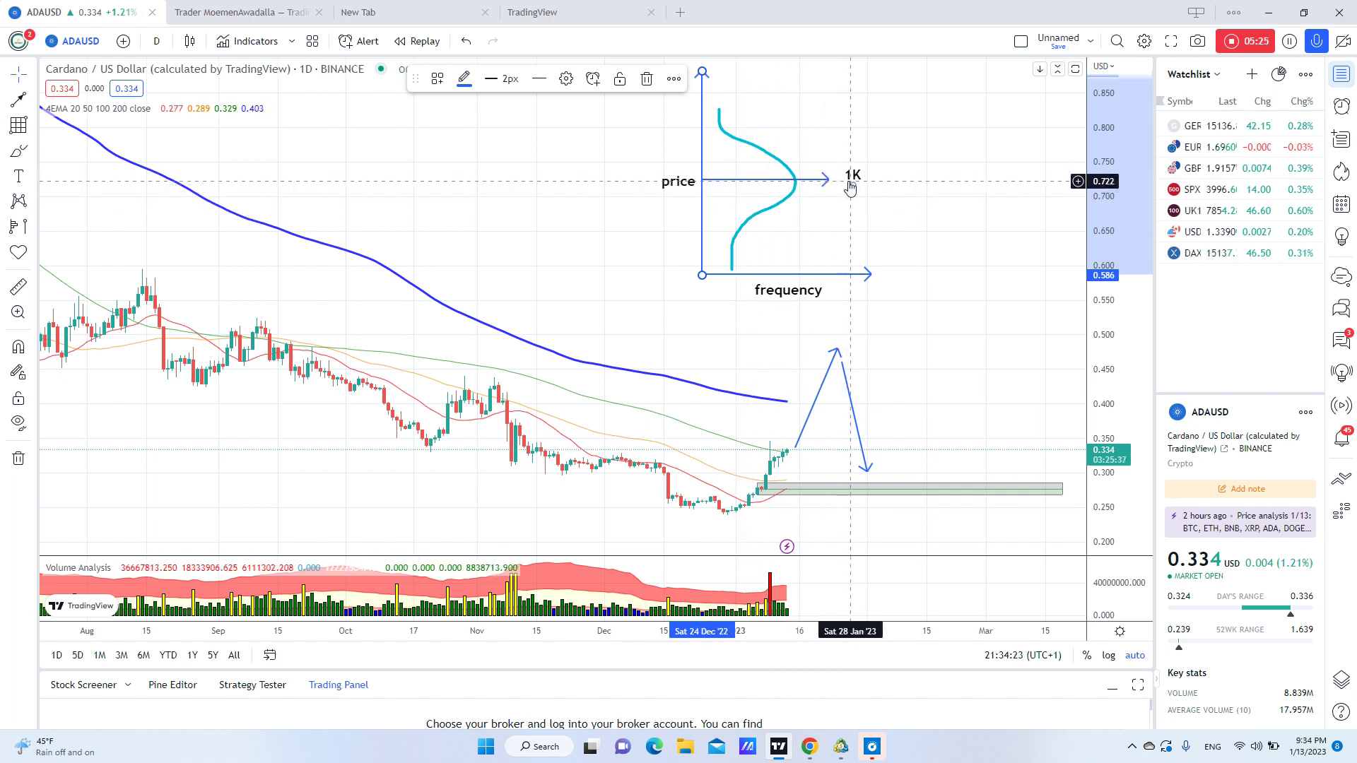
{"action": "left_click_drag", "start_coordinate": [856, 186], "coordinate": [852, 191]}
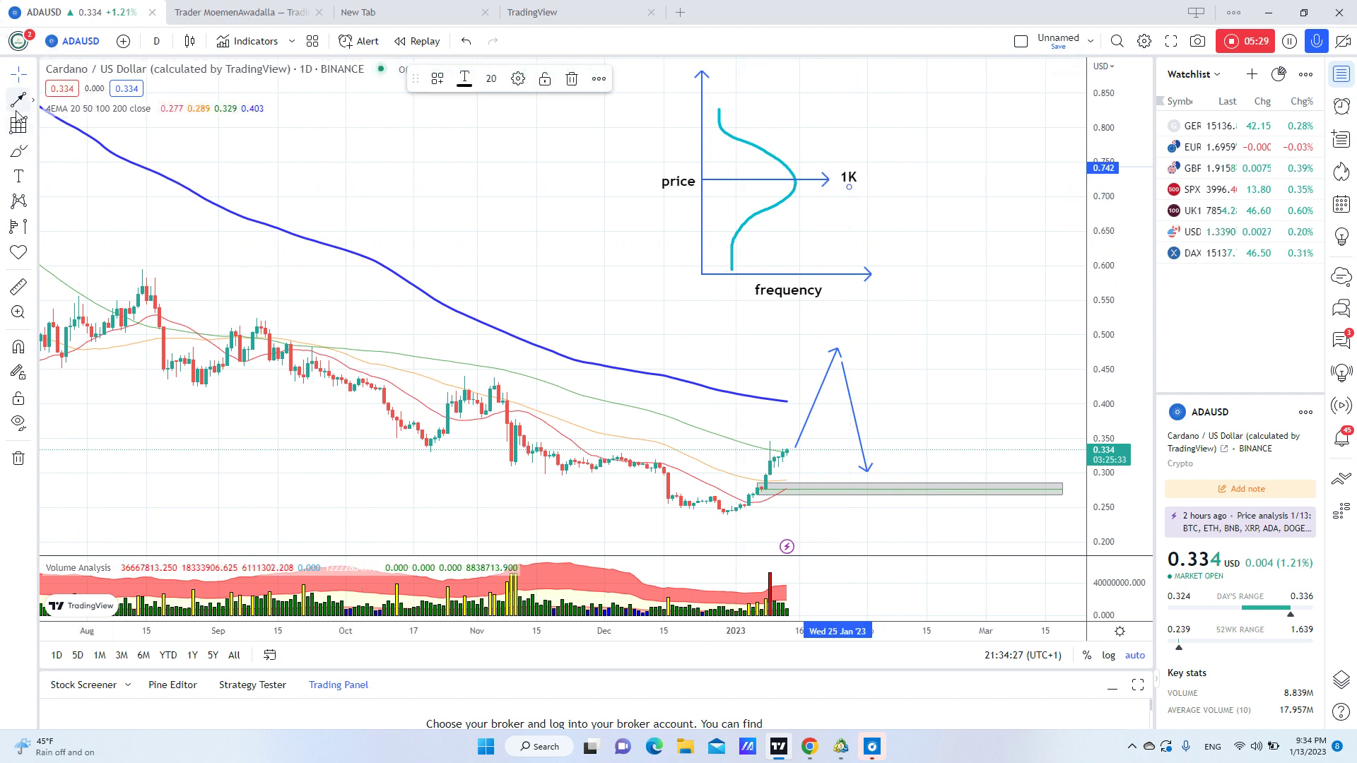
Switch the ADAUSD chart to the 1 month interval, showing the full price history
{"action": "left_click", "coordinate": [156, 40]}
{"action": "left_click", "coordinate": [171, 527]}
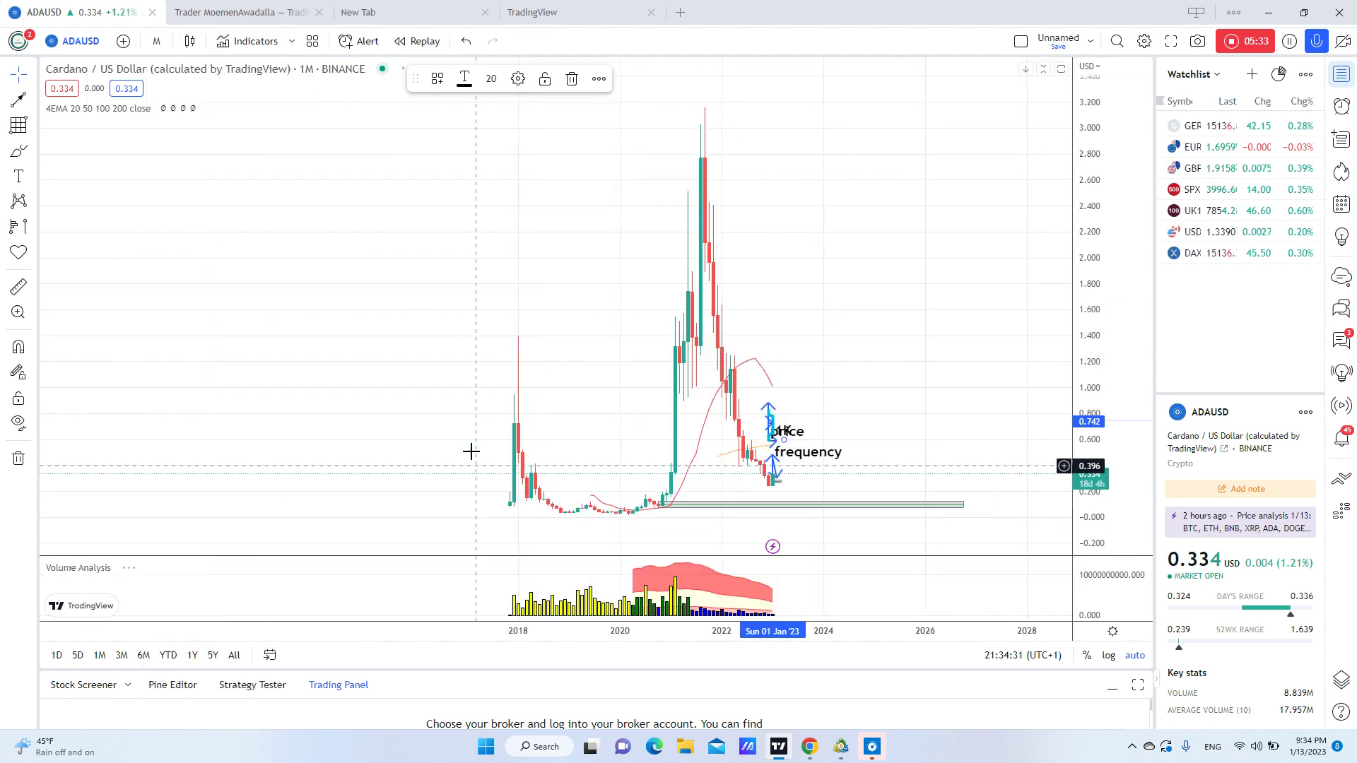
{"action": "left_click_drag", "start_coordinate": [651, 300], "coordinate": [627, 261]}
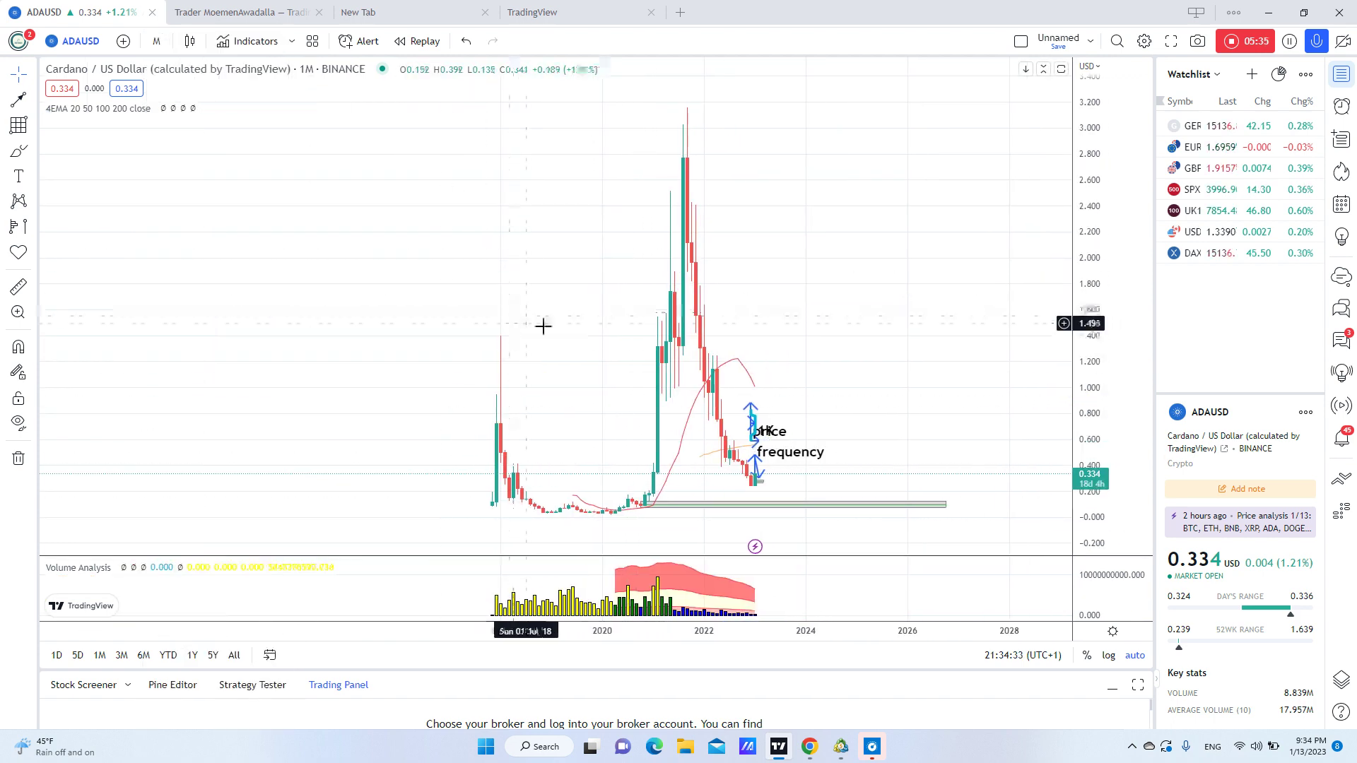
{"action": "left_click", "coordinate": [27, 225]}
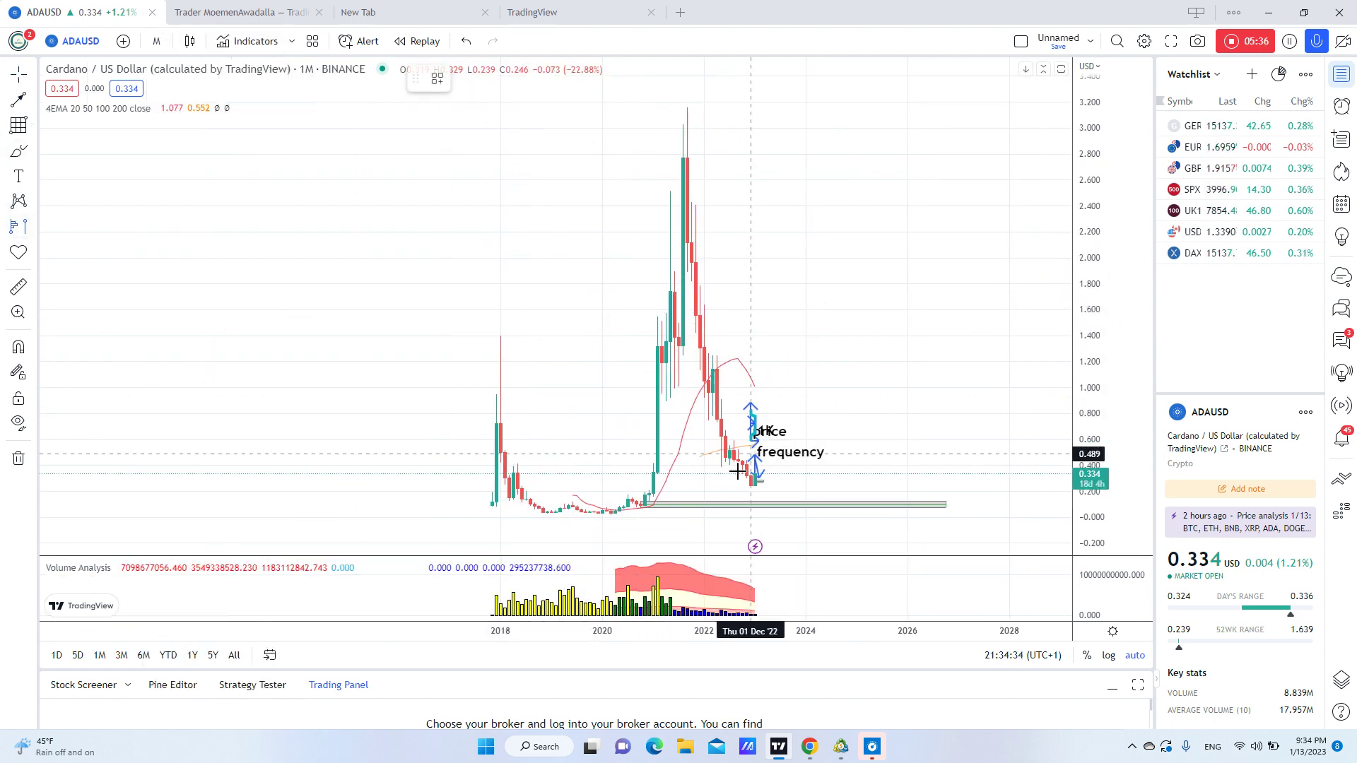
{"action": "left_click", "coordinate": [539, 517]}
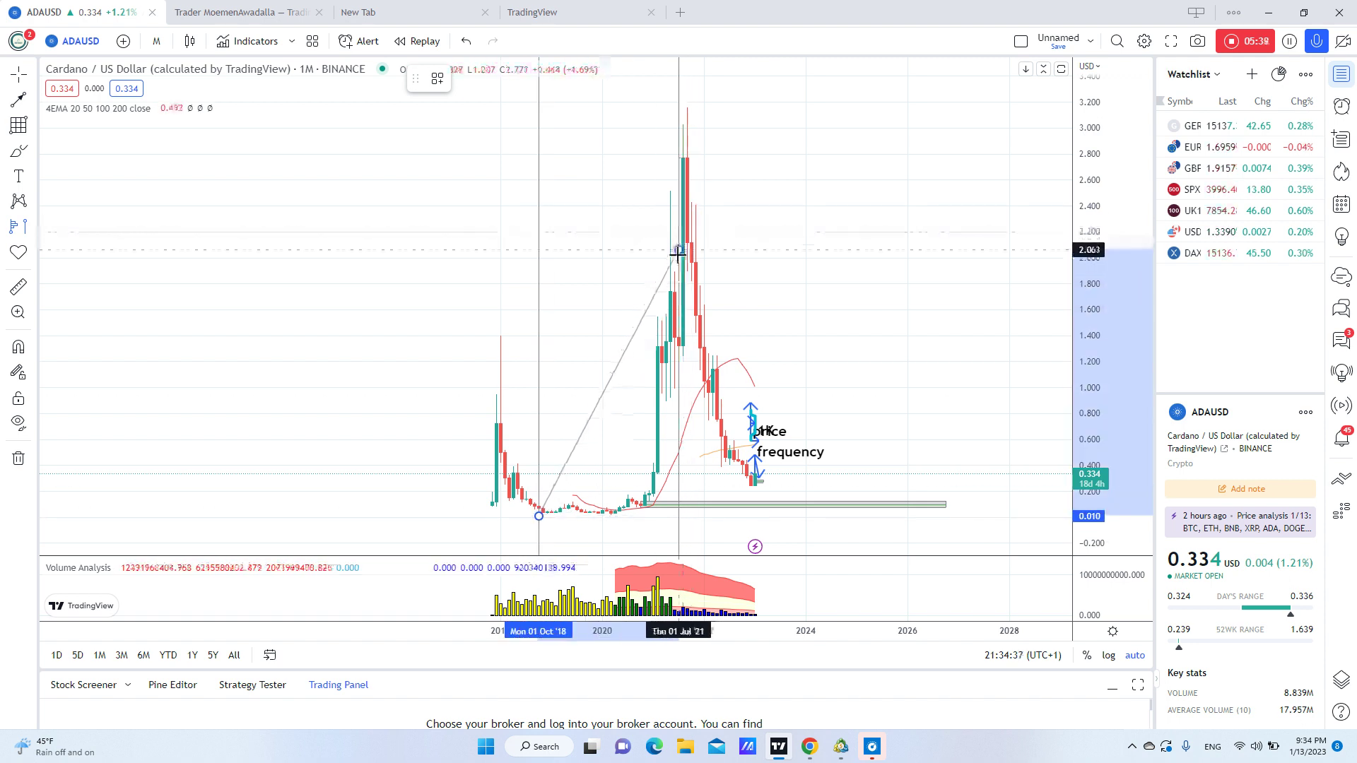
{"action": "left_click", "coordinate": [672, 64]}
Remove all drawings from the ADAUSD chart
{"action": "right_click", "coordinate": [490, 295]}
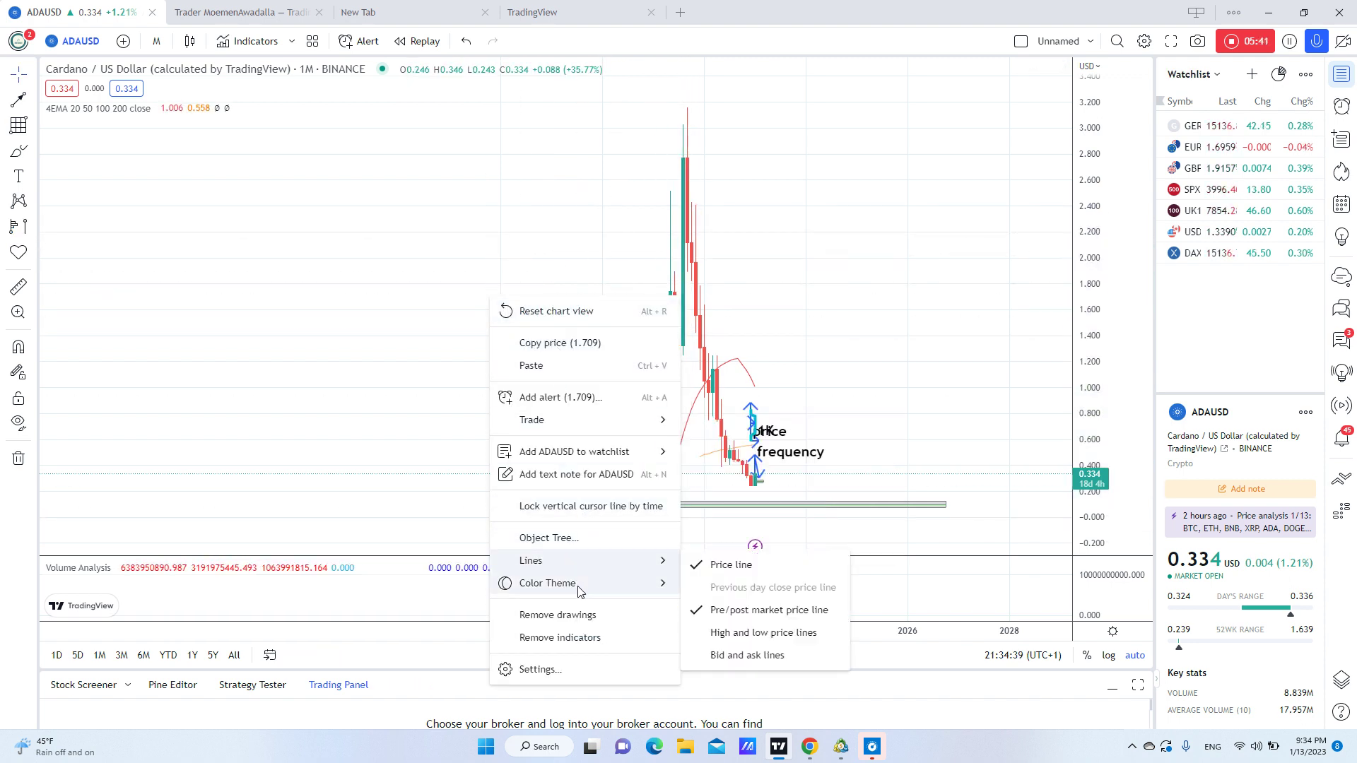
{"action": "left_click", "coordinate": [585, 615]}
Draw a Fixed Range Volume Profile on the monthly chart from 1 April 2018 to 1 September 2021
{"action": "left_click", "coordinate": [17, 226]}
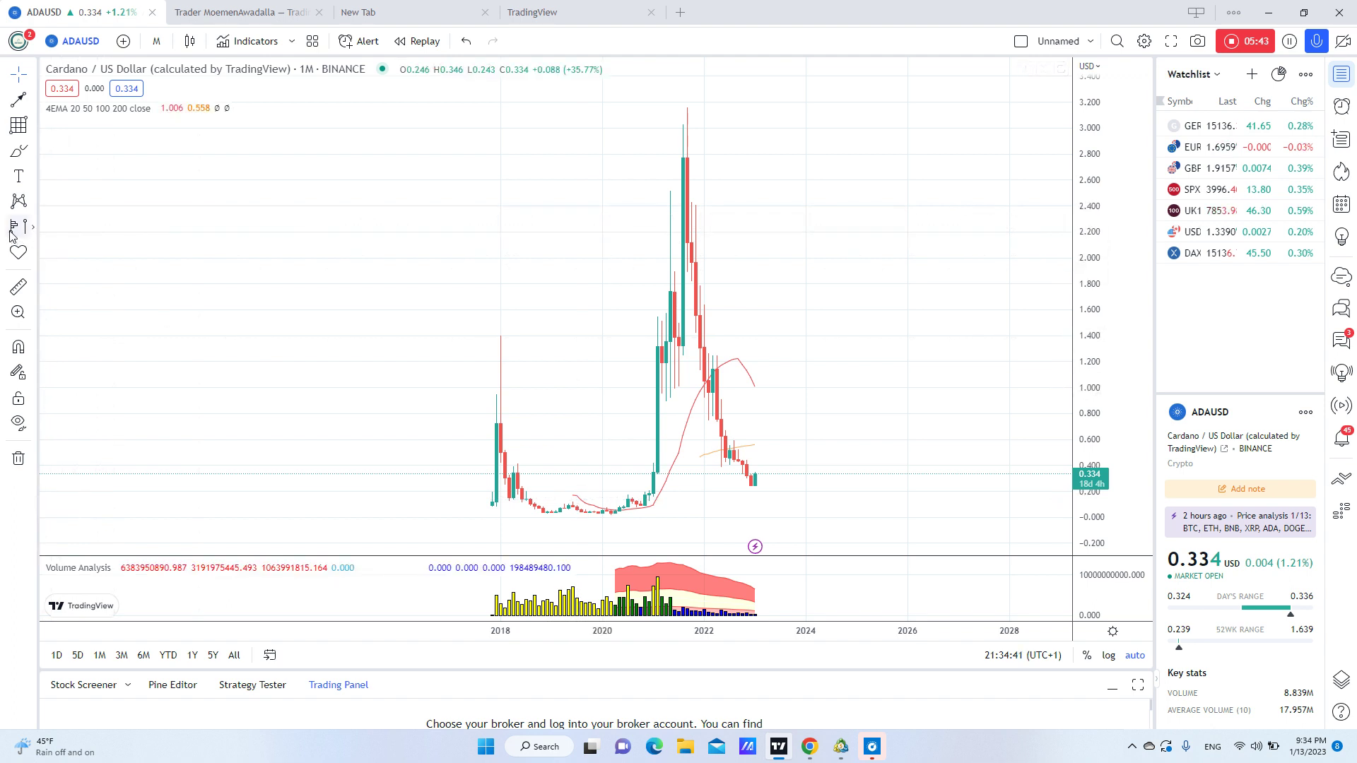
{"action": "left_click", "coordinate": [513, 528]}
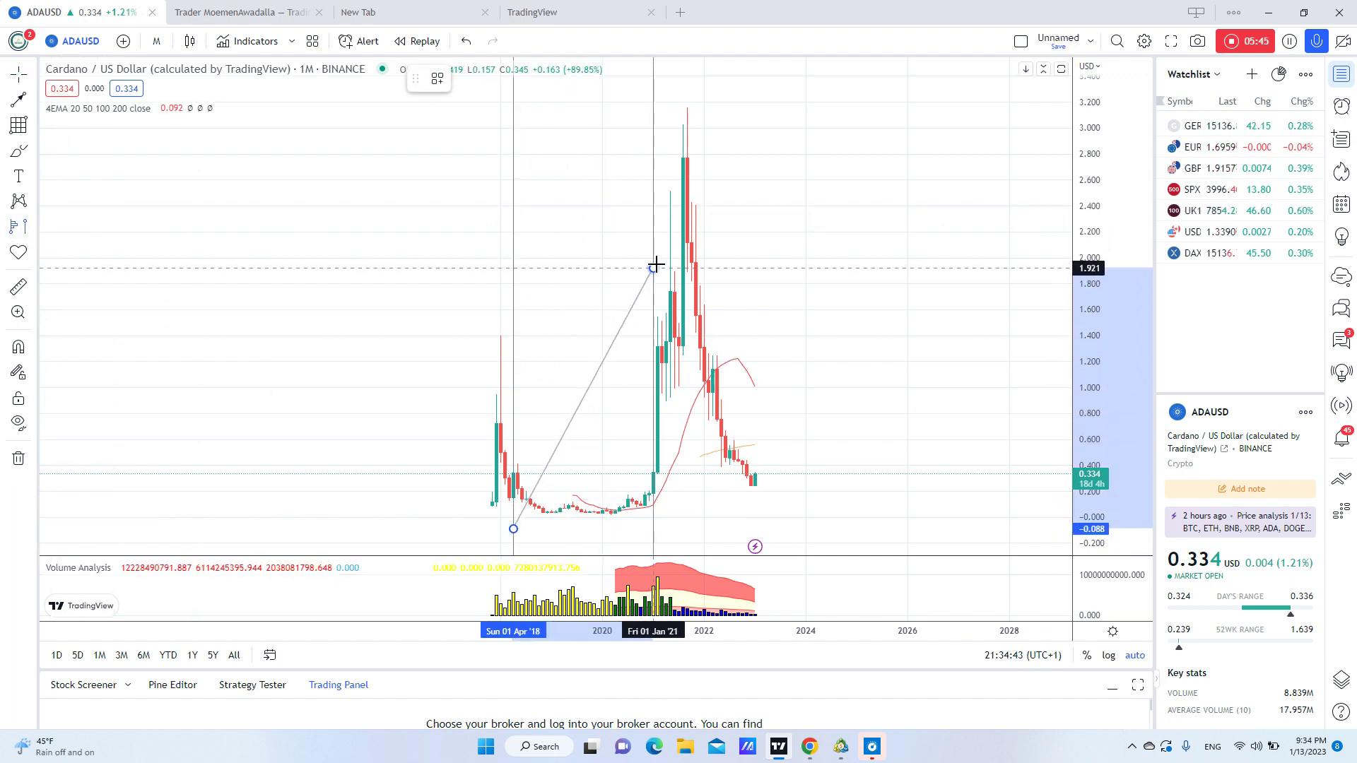
{"action": "left_click", "coordinate": [688, 239]}
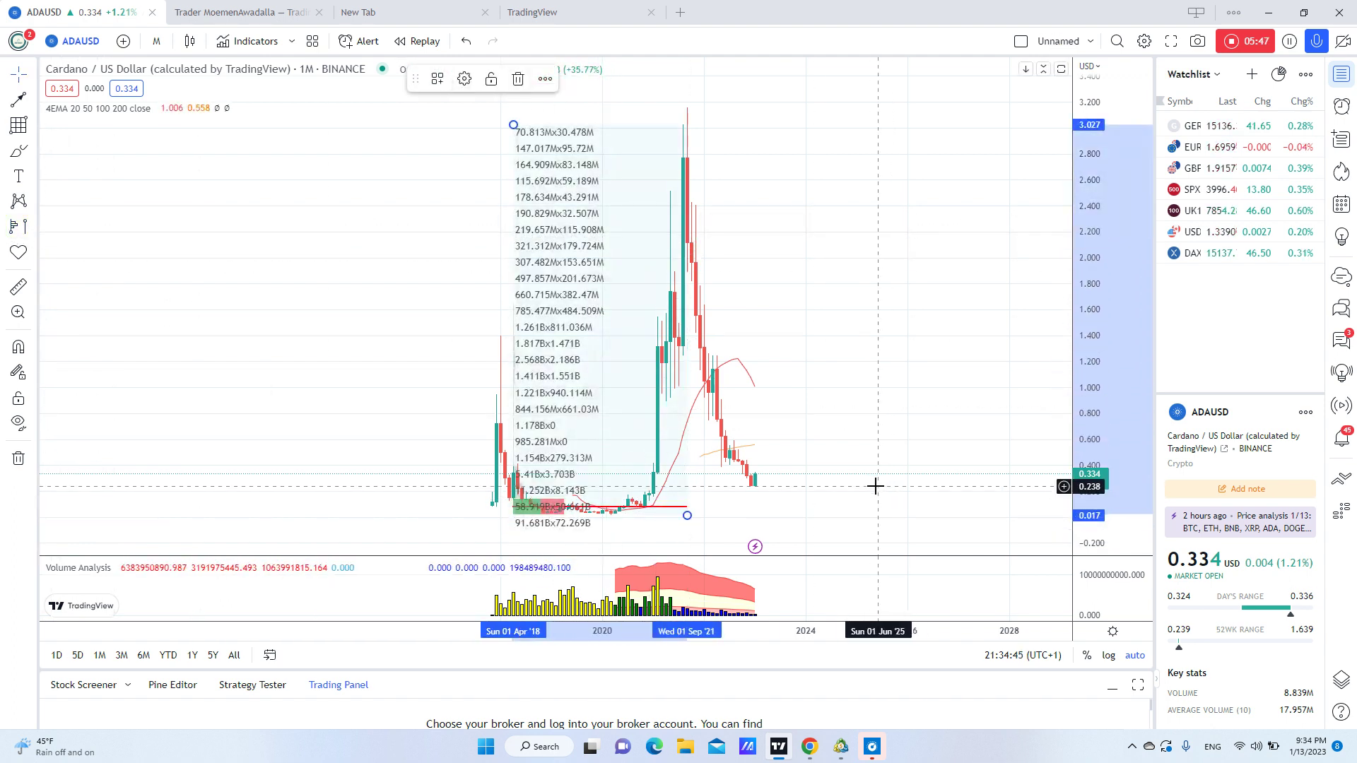
{"action": "left_click_drag", "start_coordinate": [791, 370], "coordinate": [799, 294]}
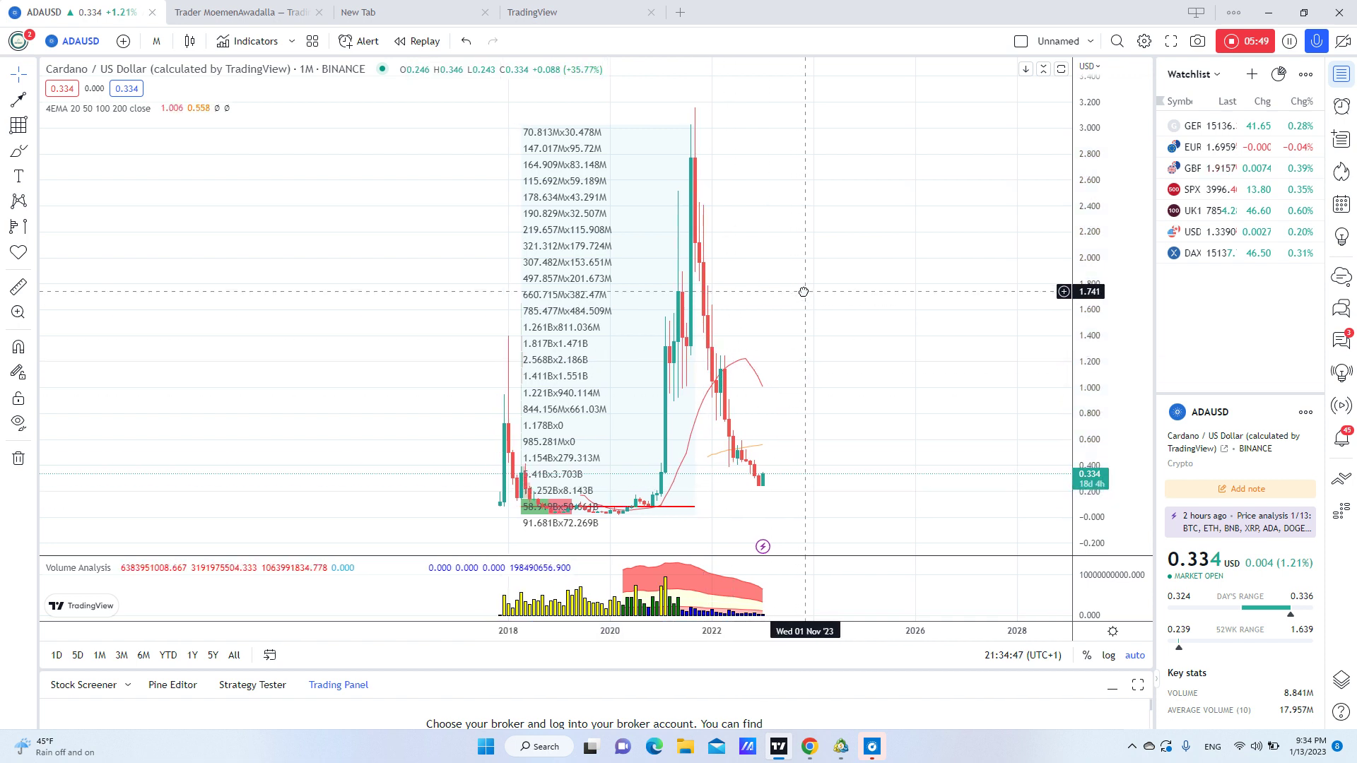
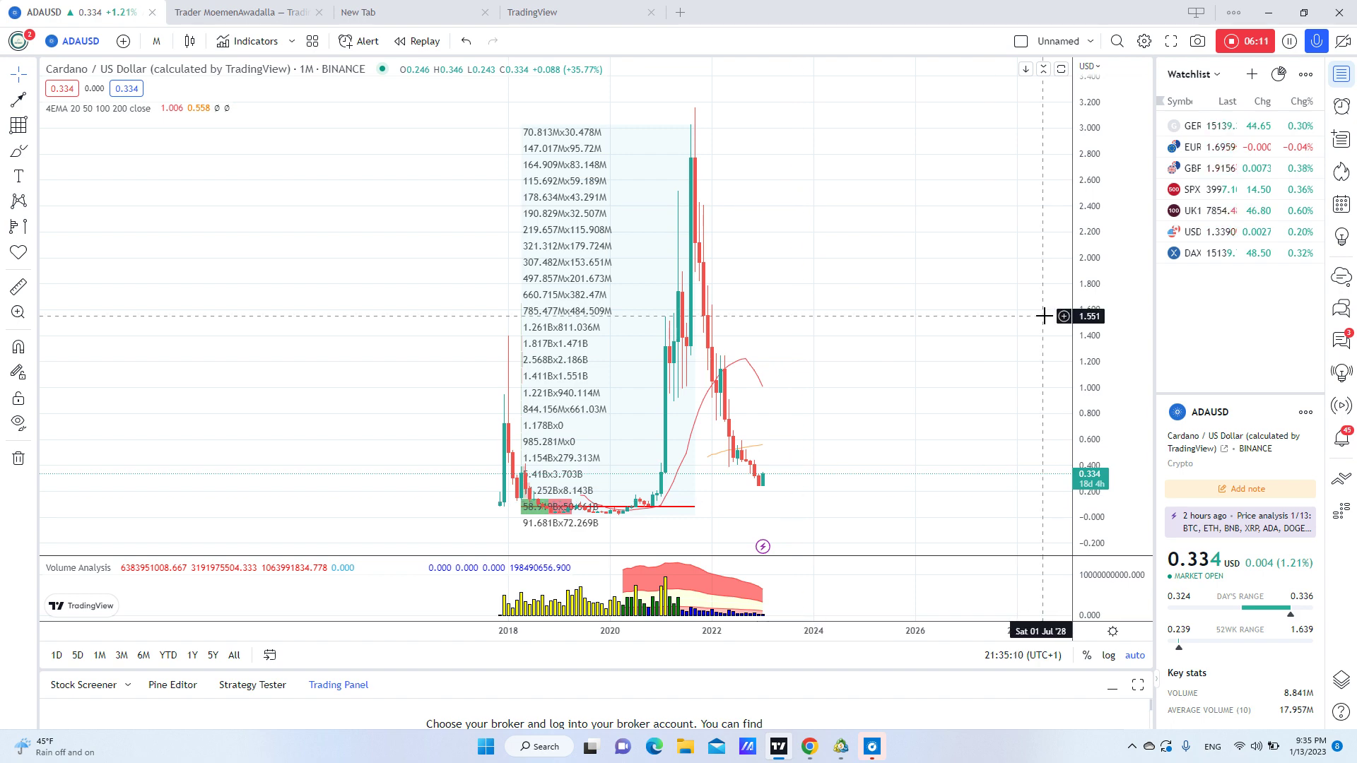
Draw a Fibonacci retracement from about 3.149 at September 2024, level with the all-time high, down to about -0.008 at August 2019
{"action": "left_click_drag", "start_coordinate": [1120, 311], "coordinate": [1122, 373]}
{"action": "left_click_drag", "start_coordinate": [251, 294], "coordinate": [182, 355]}
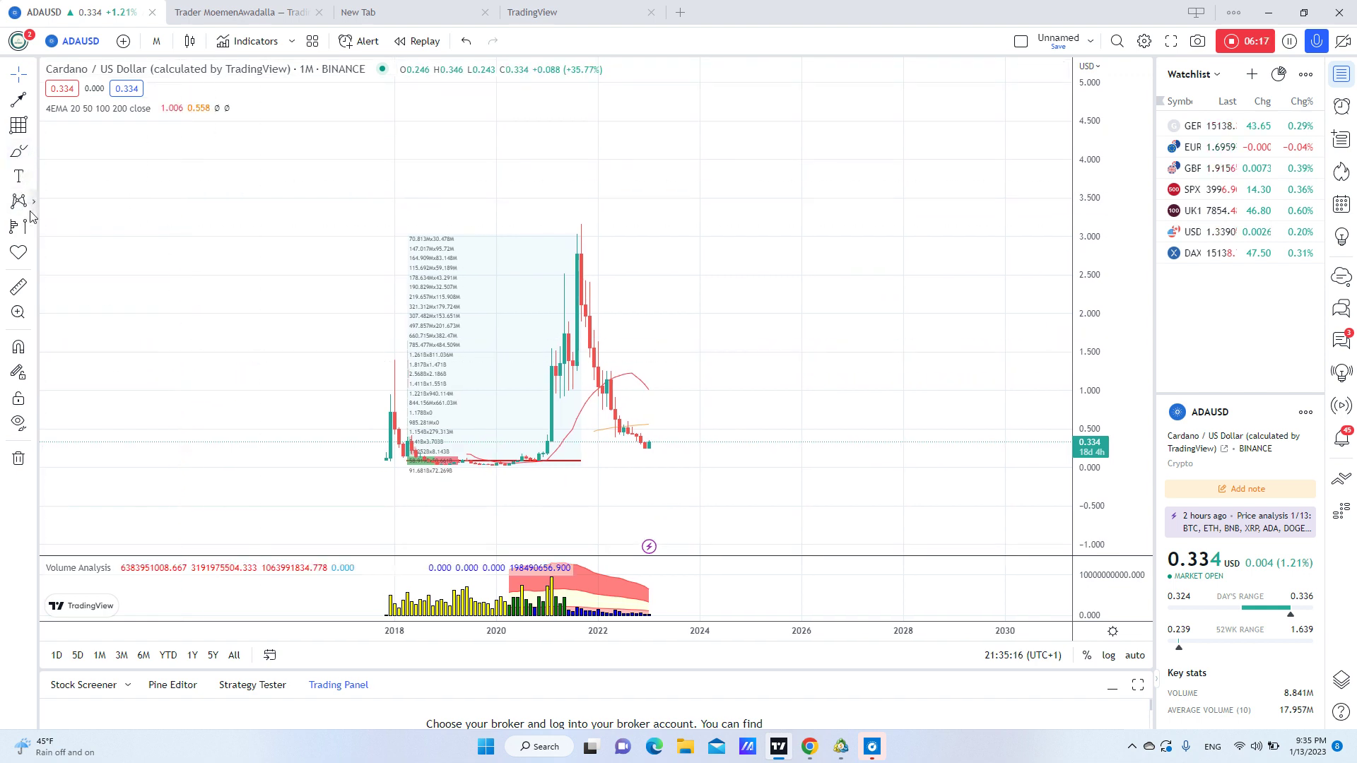
{"action": "left_click", "coordinate": [31, 211]}
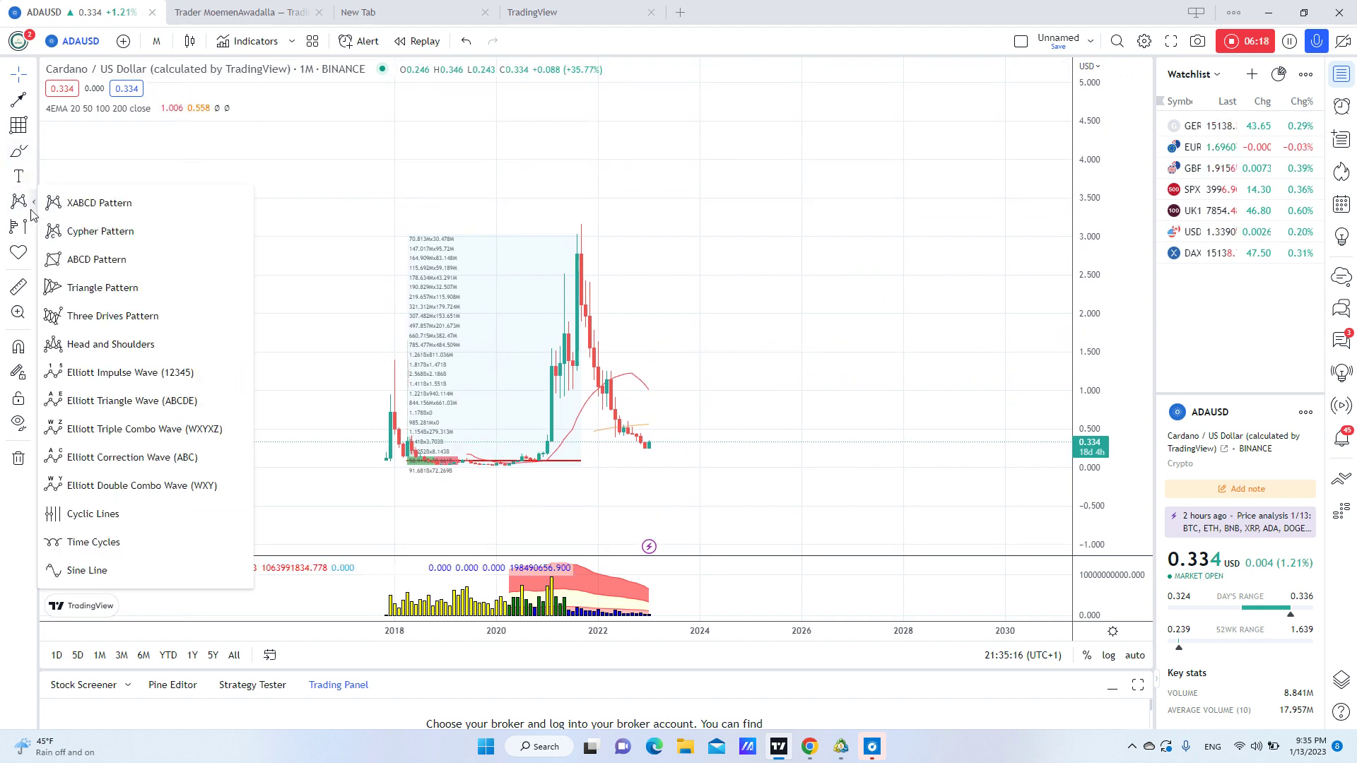
{"action": "left_click", "coordinate": [32, 127]}
{"action": "left_click", "coordinate": [78, 121]}
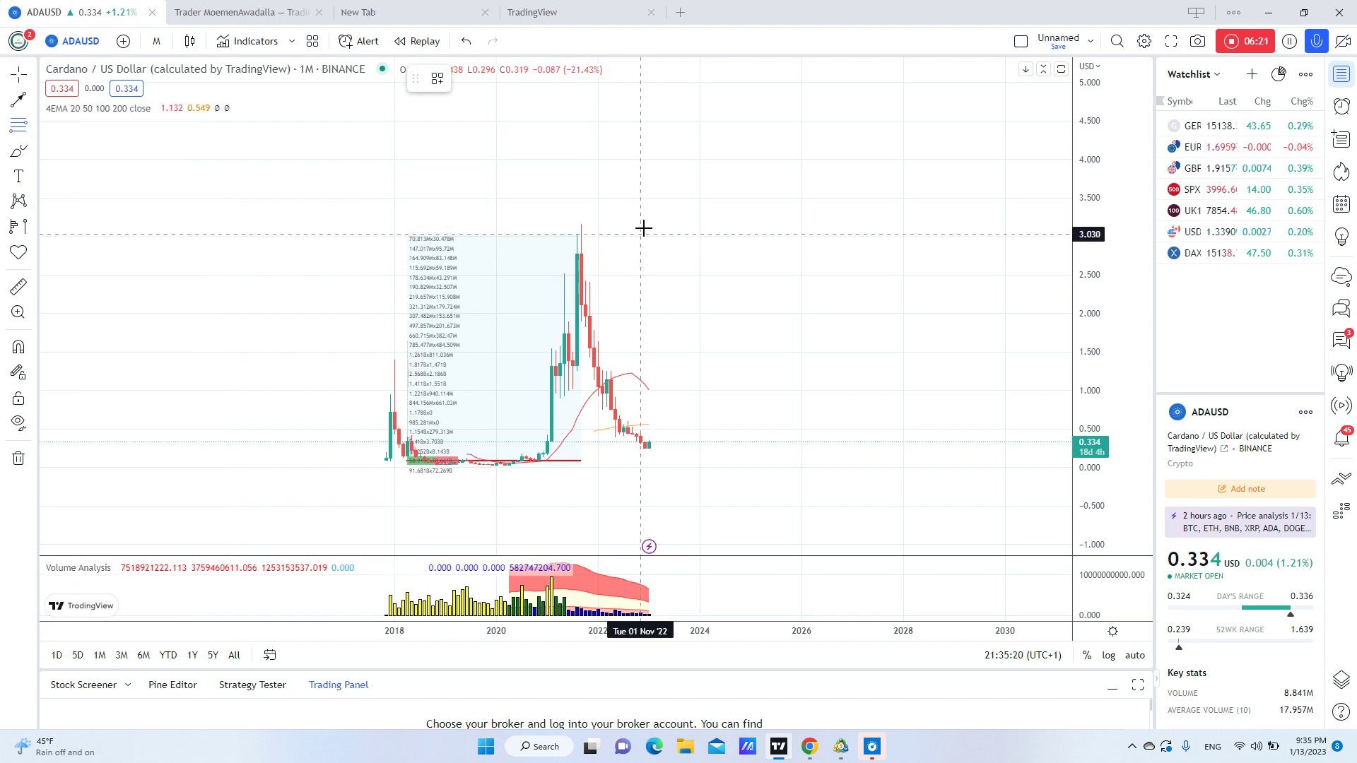
{"action": "left_click", "coordinate": [733, 224]}
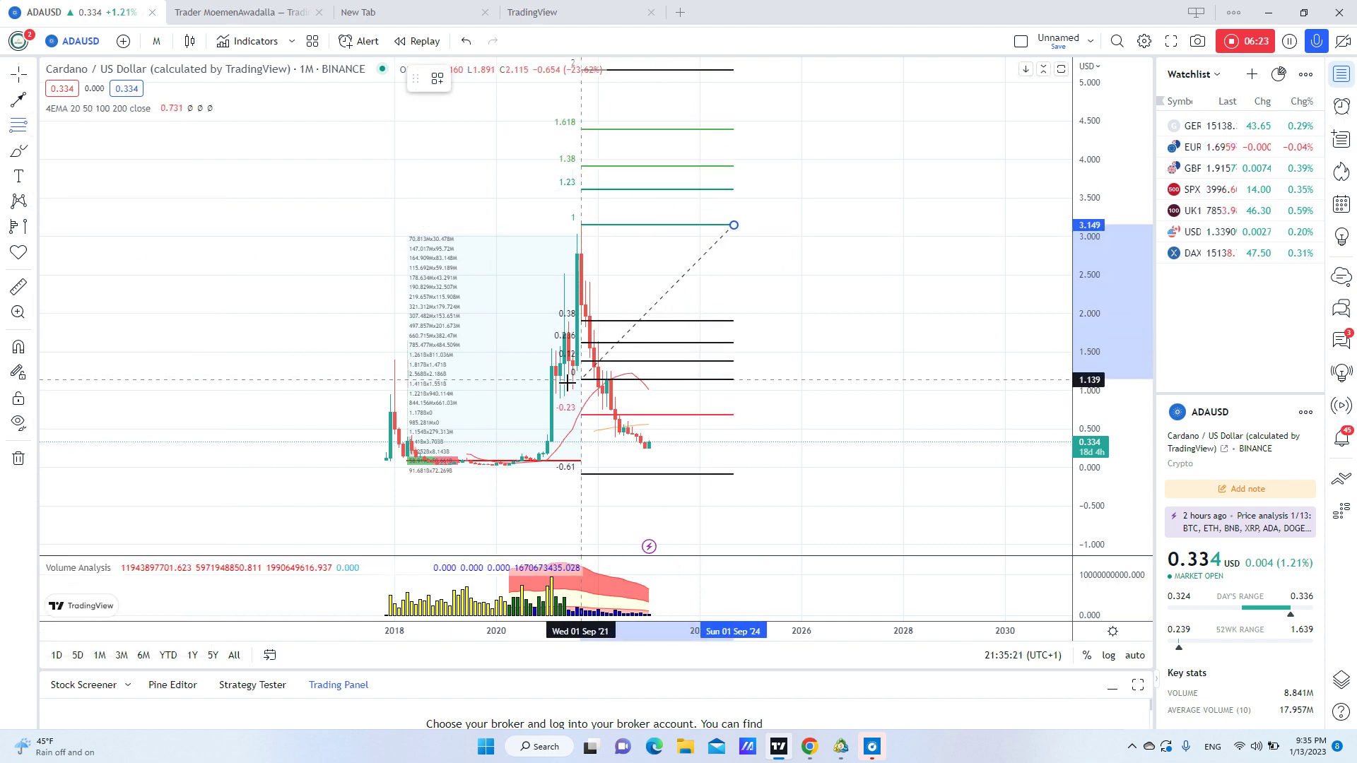
{"action": "left_click", "coordinate": [475, 468]}
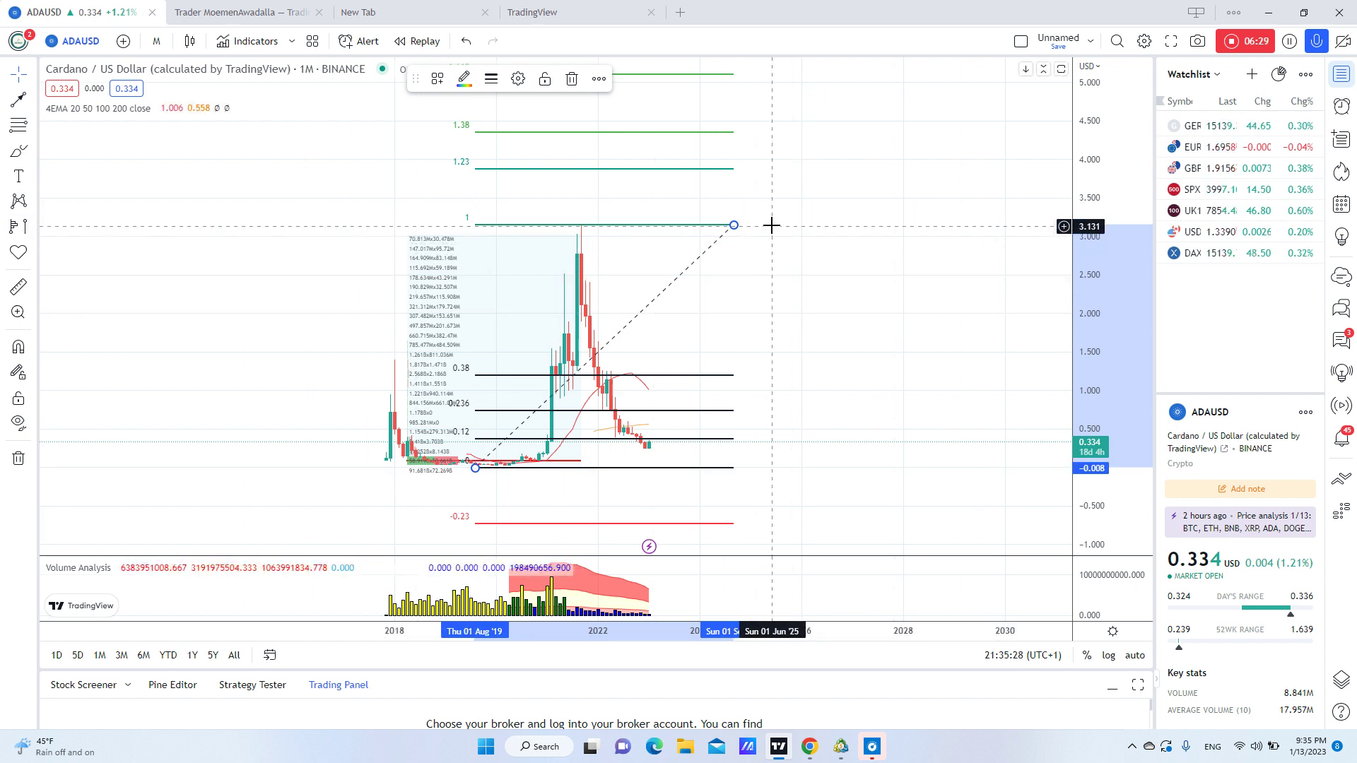
{"action": "left_click_drag", "start_coordinate": [803, 172], "coordinate": [802, 202]}
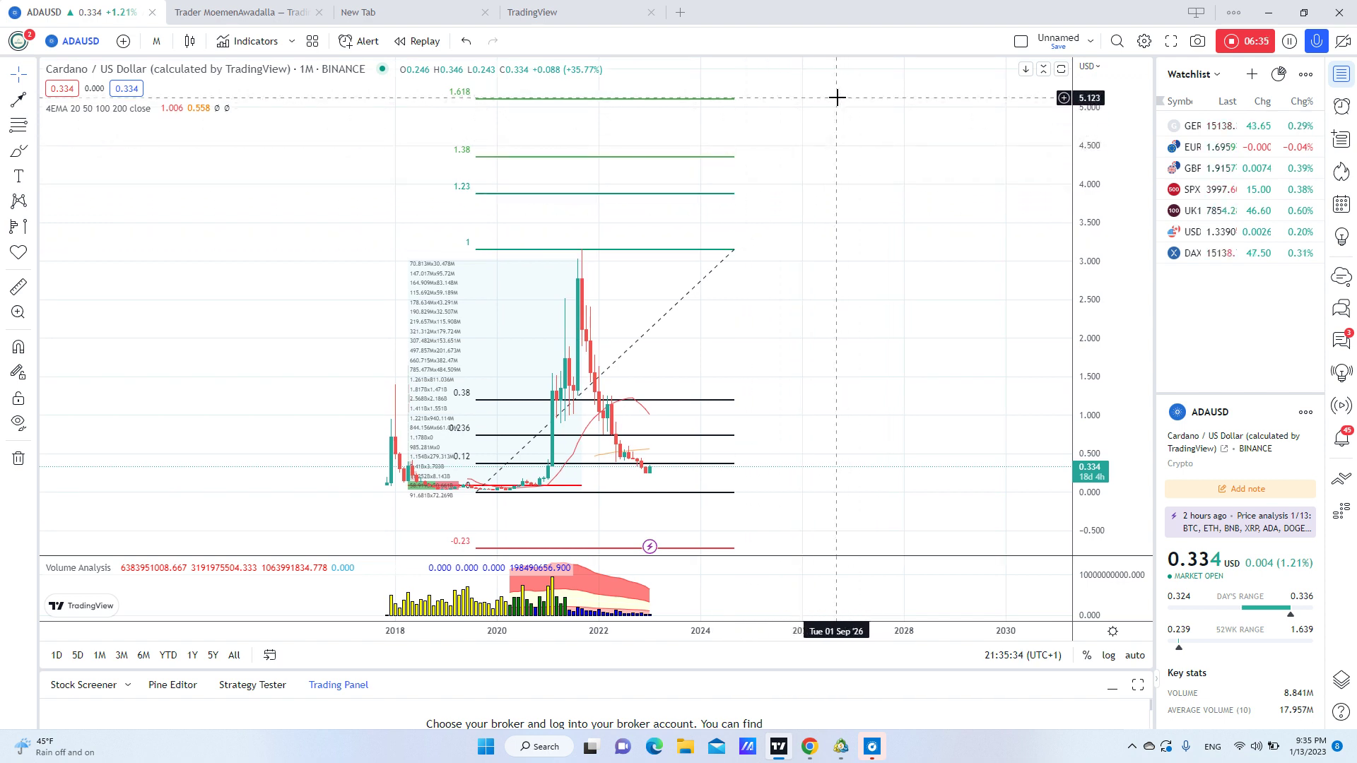
Place a long position starting at September 2025 with entry at about 0.084, and tighten its stop to about 0.020
{"action": "left_click_drag", "start_coordinate": [107, 323], "coordinate": [28, 246]}
{"action": "left_click", "coordinate": [34, 229]}
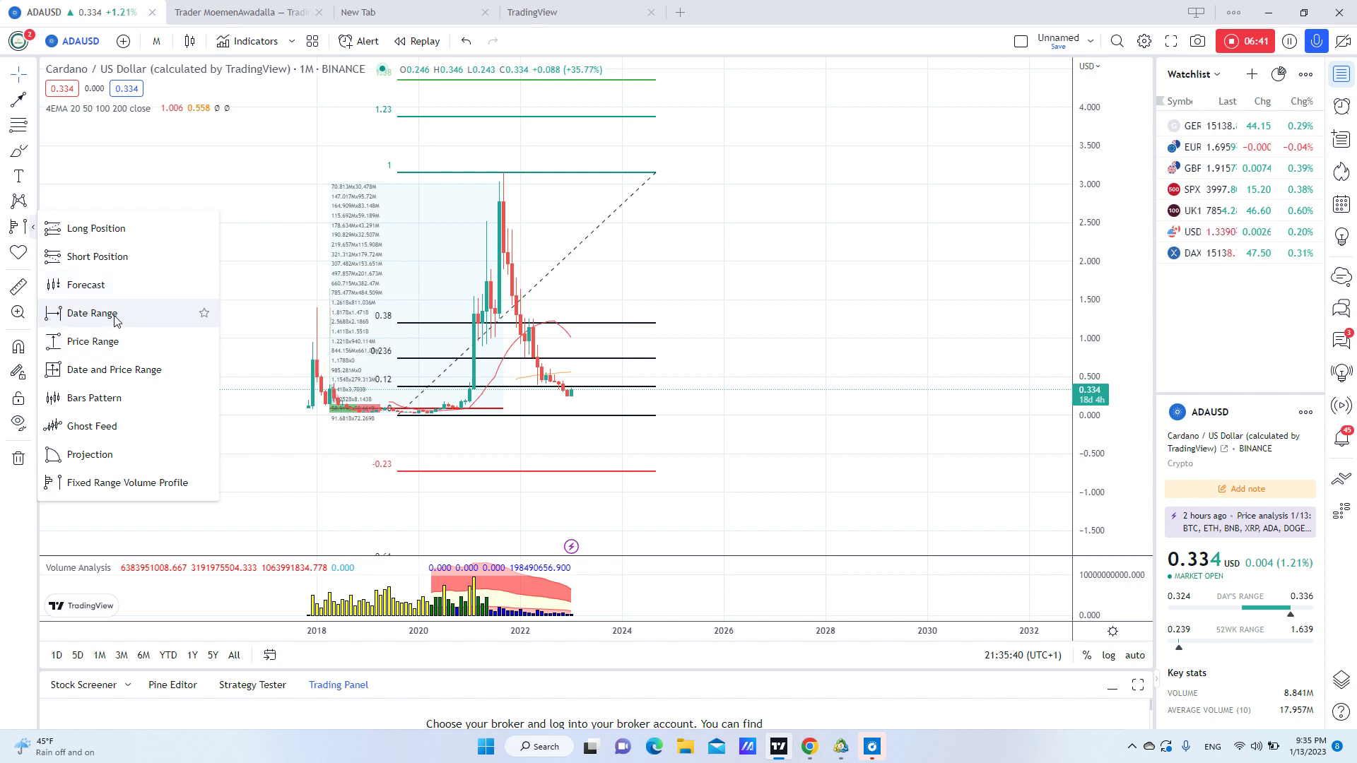
{"action": "left_click", "coordinate": [105, 256]}
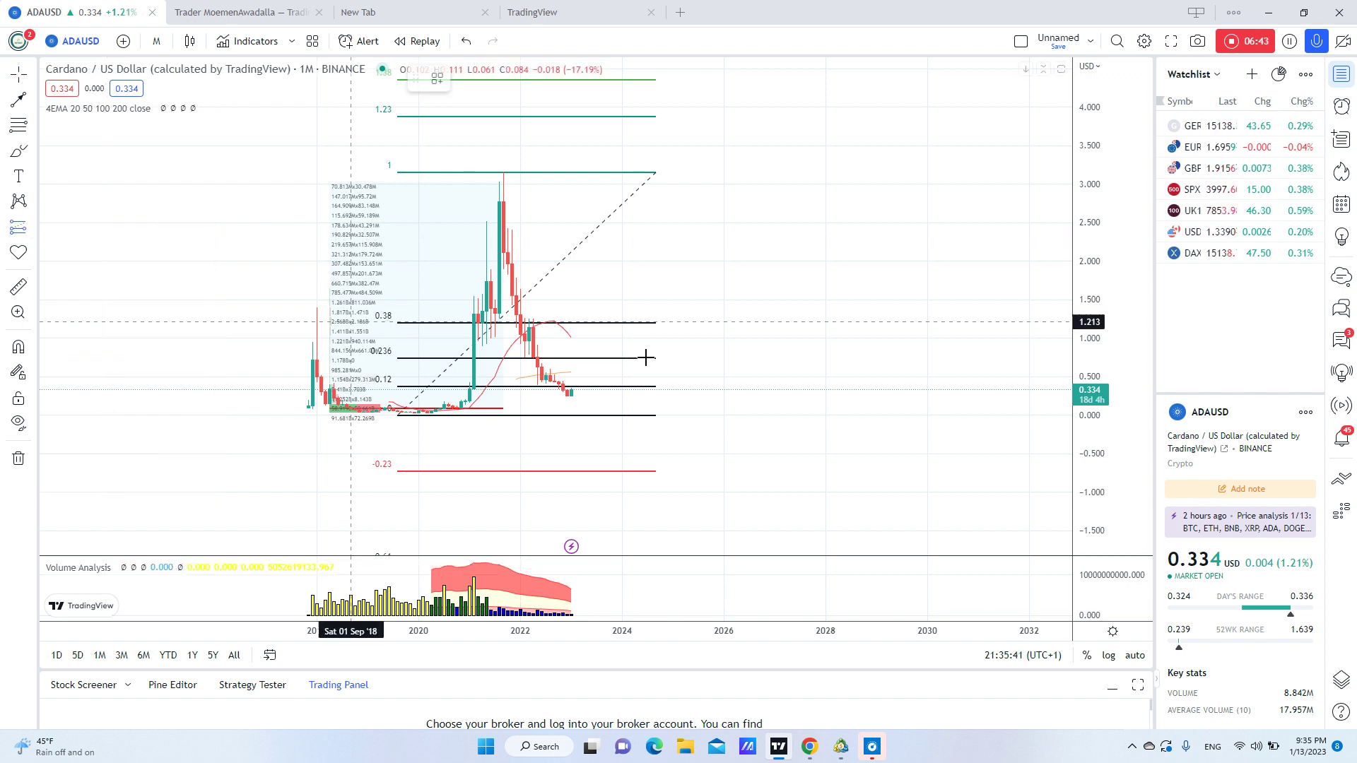
{"action": "left_click", "coordinate": [707, 409]}
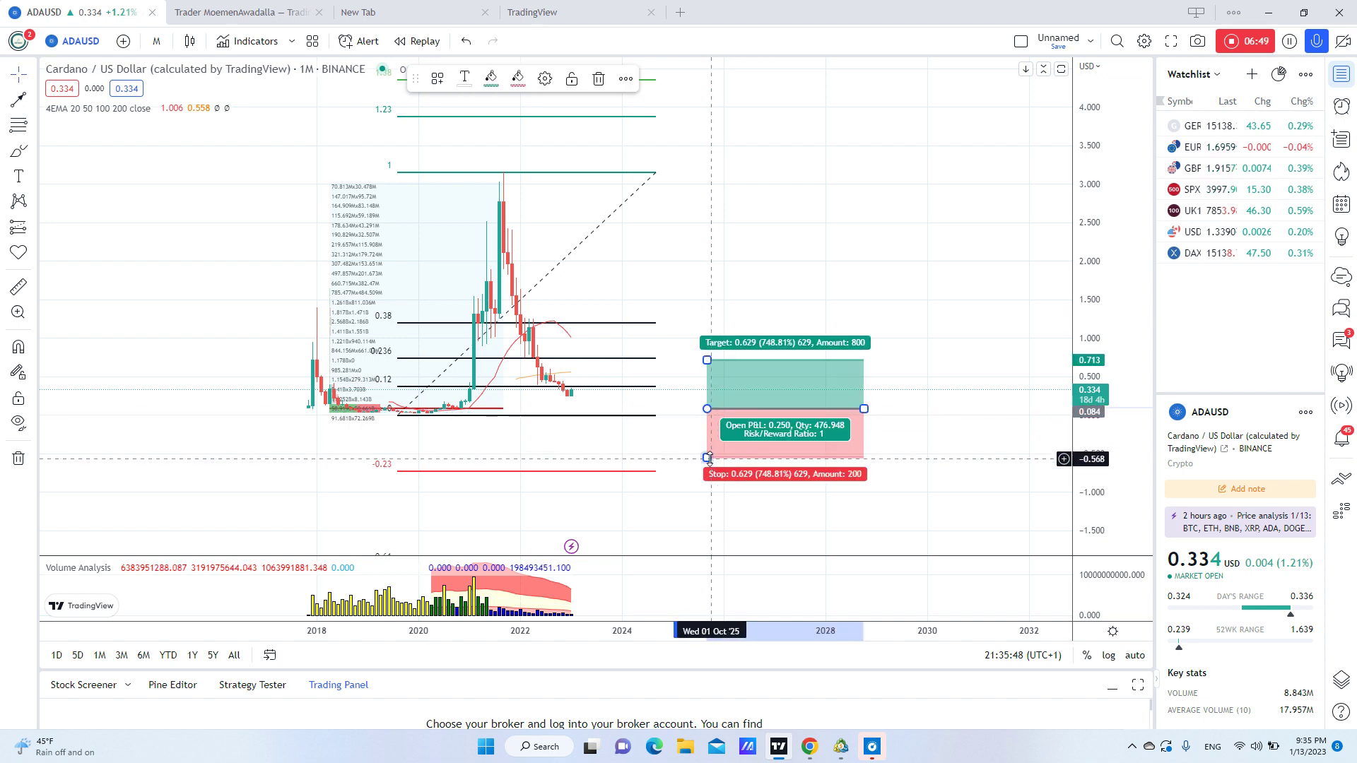
{"action": "left_click_drag", "start_coordinate": [707, 458], "coordinate": [708, 414]}
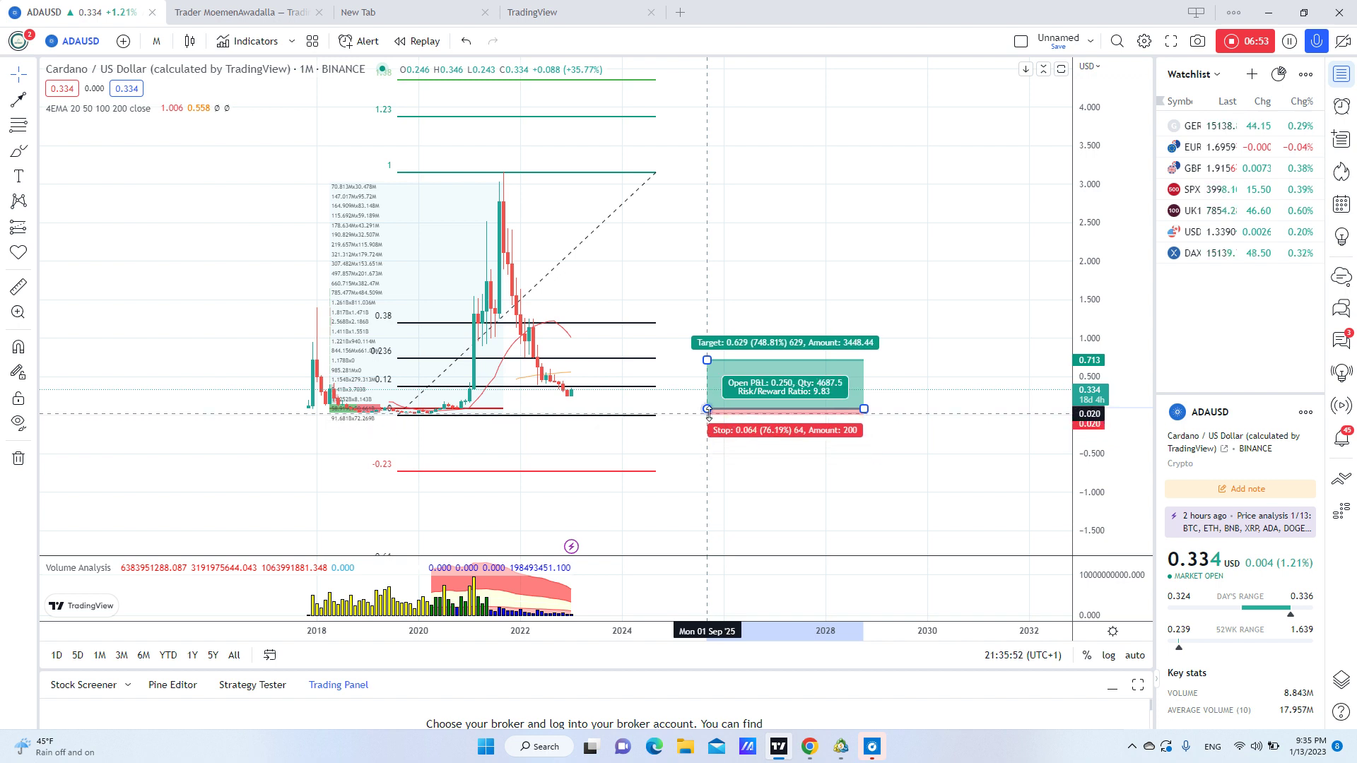
Raise the long position's profit target through the Fibonacci 1 and 1.38 levels to the 1.618 level, at about 5.132
{"action": "left_click_drag", "start_coordinate": [1025, 255], "coordinate": [1028, 347]}
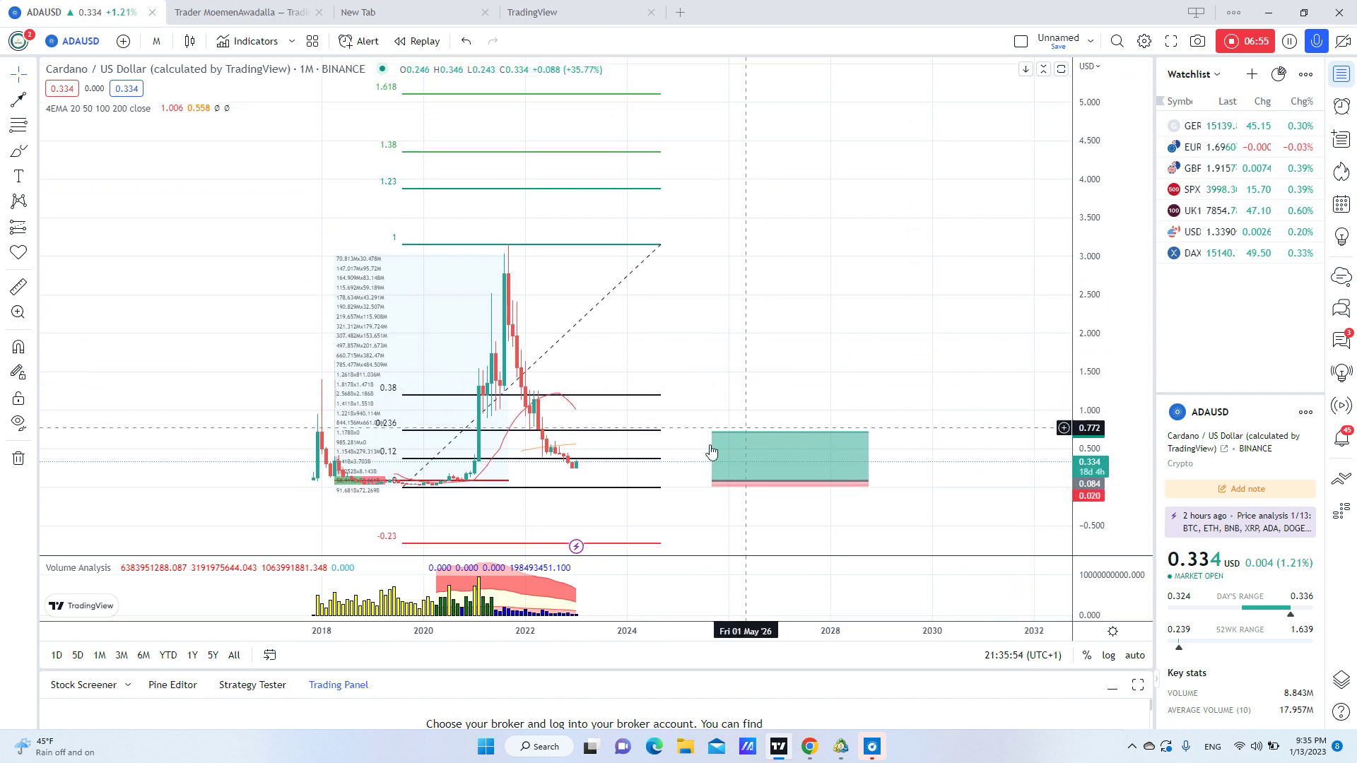
{"action": "left_click_drag", "start_coordinate": [715, 427], "coordinate": [716, 242]}
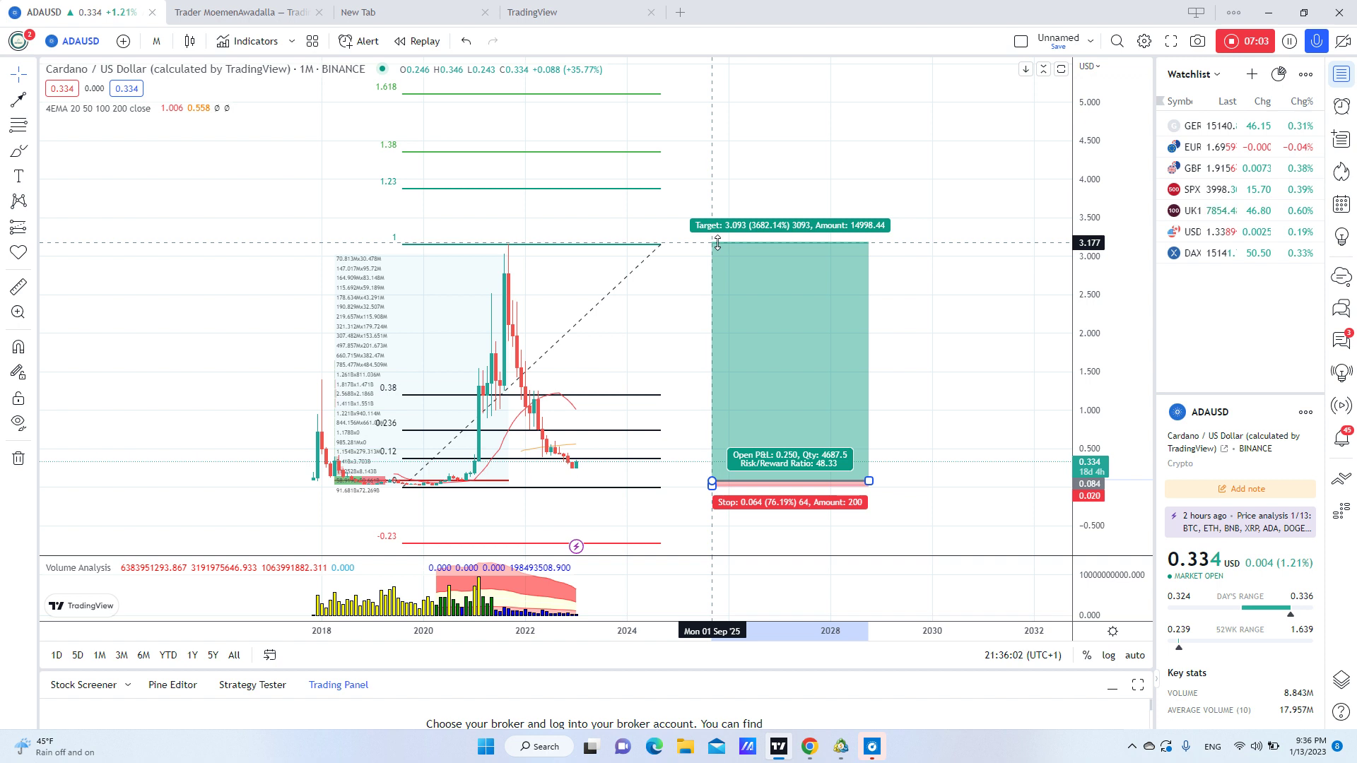
{"action": "left_click_drag", "start_coordinate": [718, 242], "coordinate": [723, 152]}
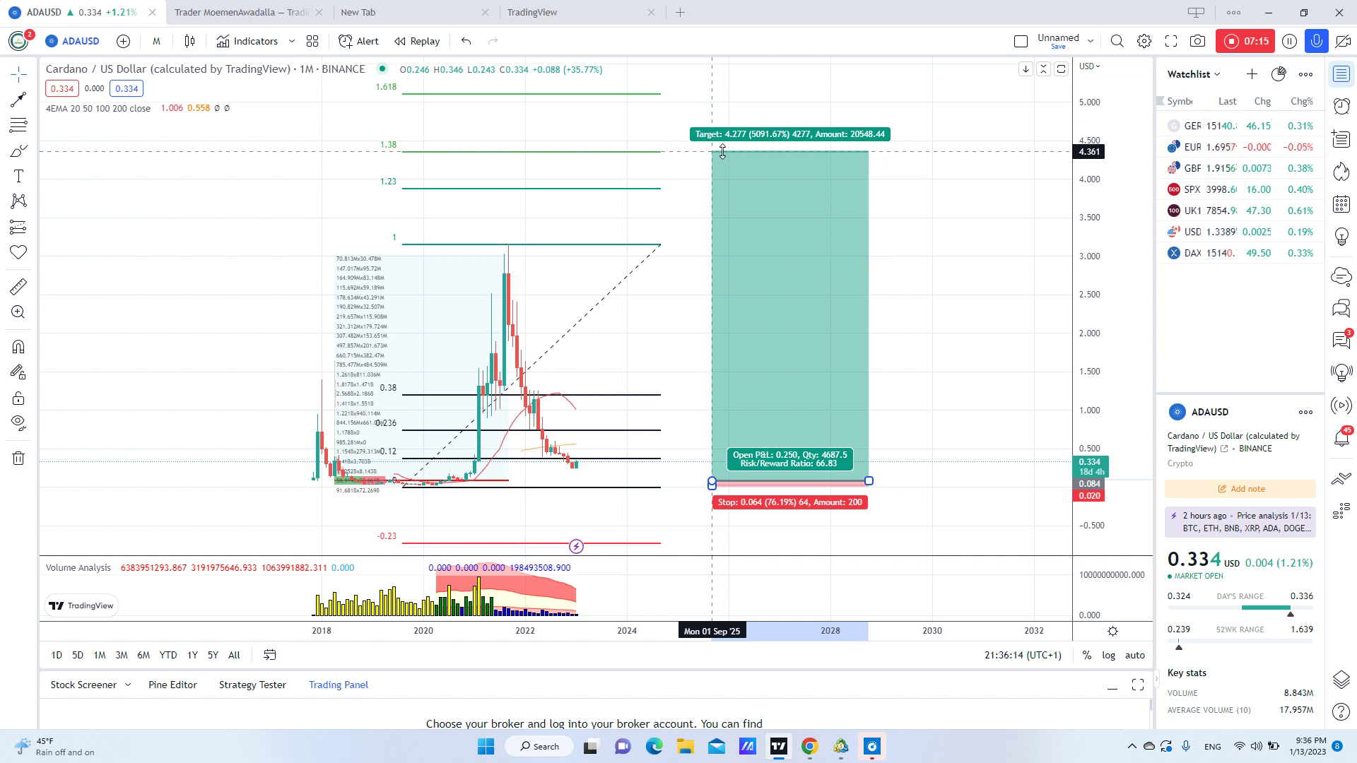
{"action": "left_click_drag", "start_coordinate": [723, 152], "coordinate": [712, 92]}
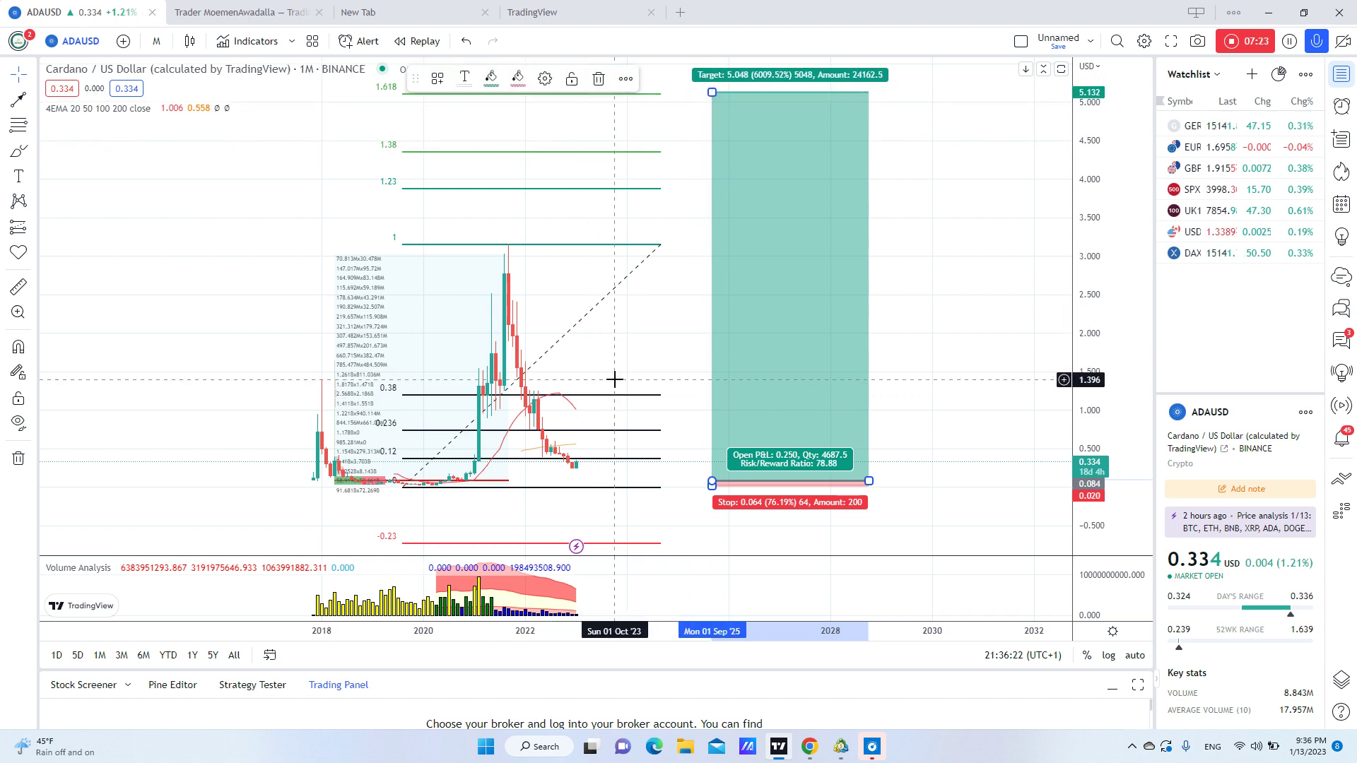
{"action": "mouse_move", "coordinate": [646, 354]}
{"action": "left_mouse_down"}
{"action": "mouse_move", "coordinate": [665, 391]}
{"action": "mouse_move", "coordinate": [673, 349]}
{"action": "left_mouse_up"}
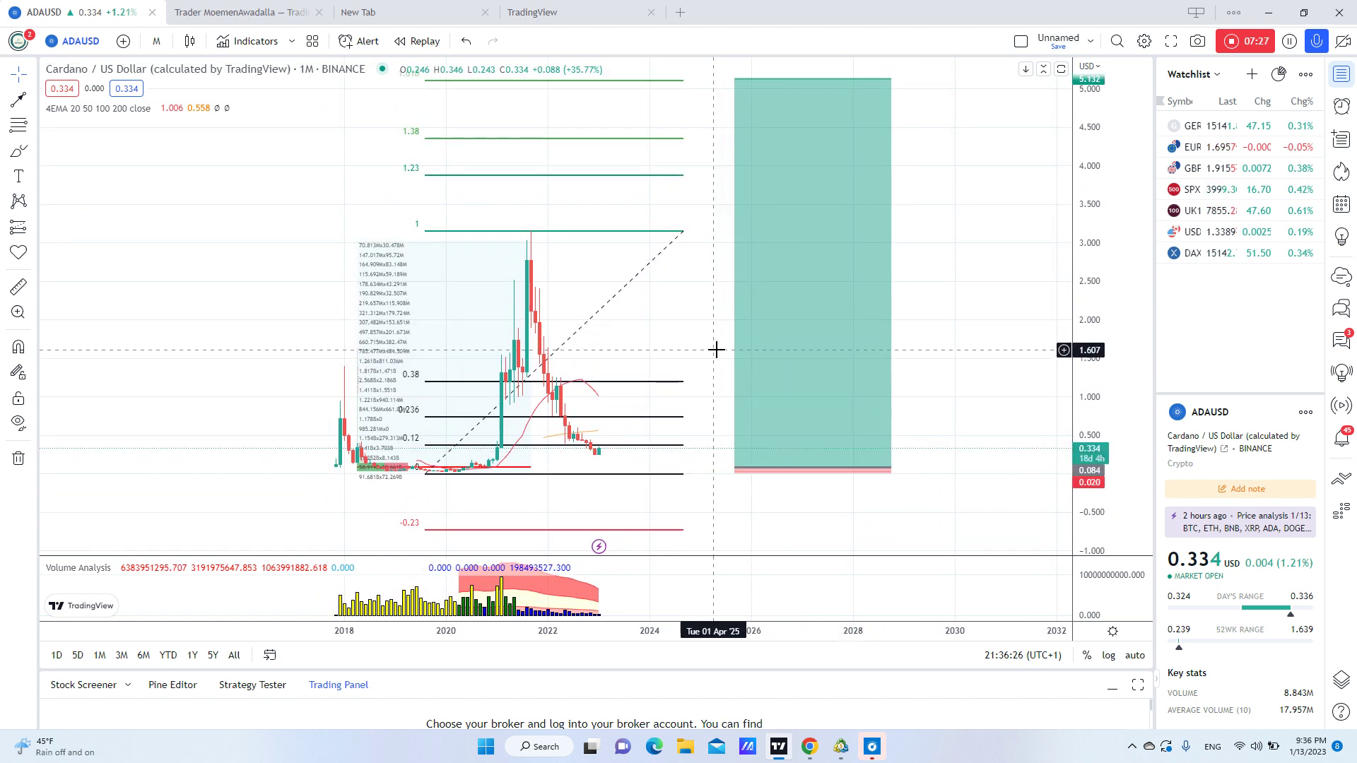
{"action": "left_click", "coordinate": [794, 306]}
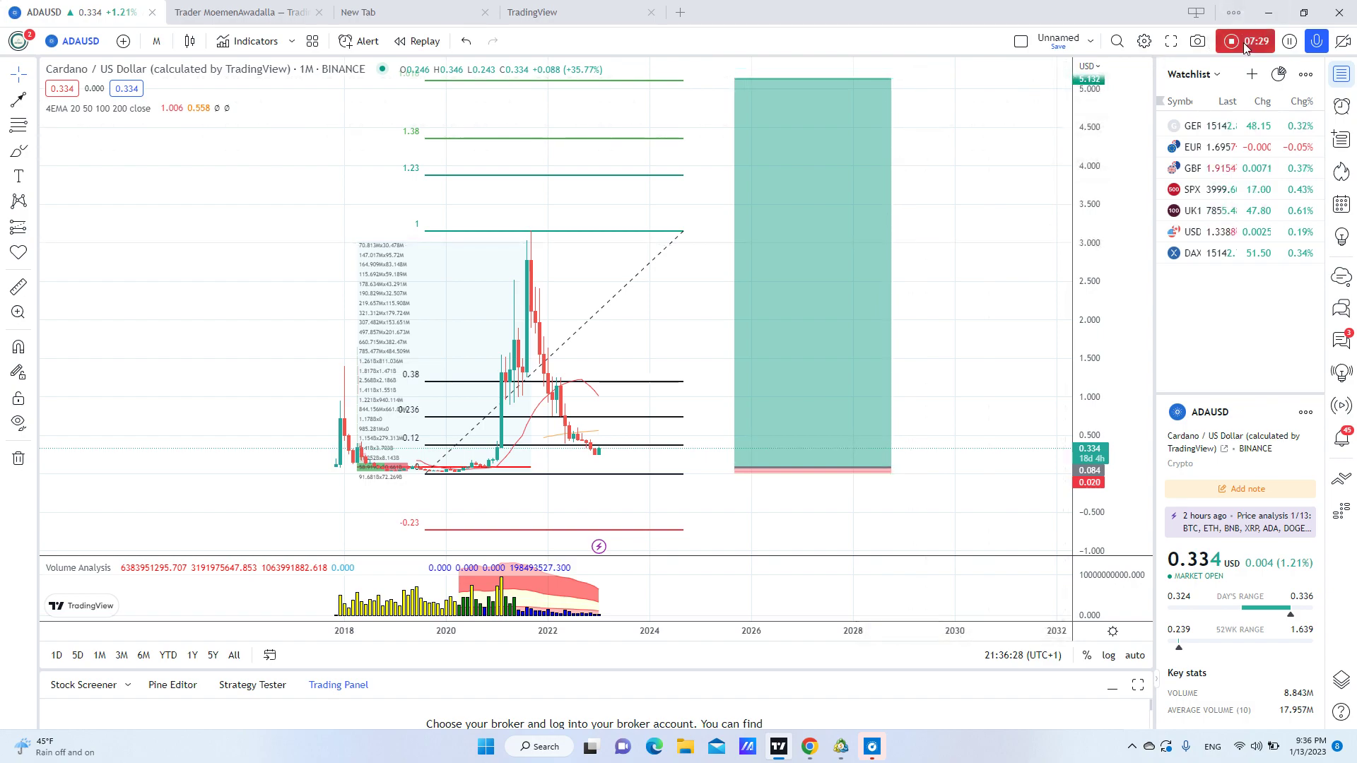